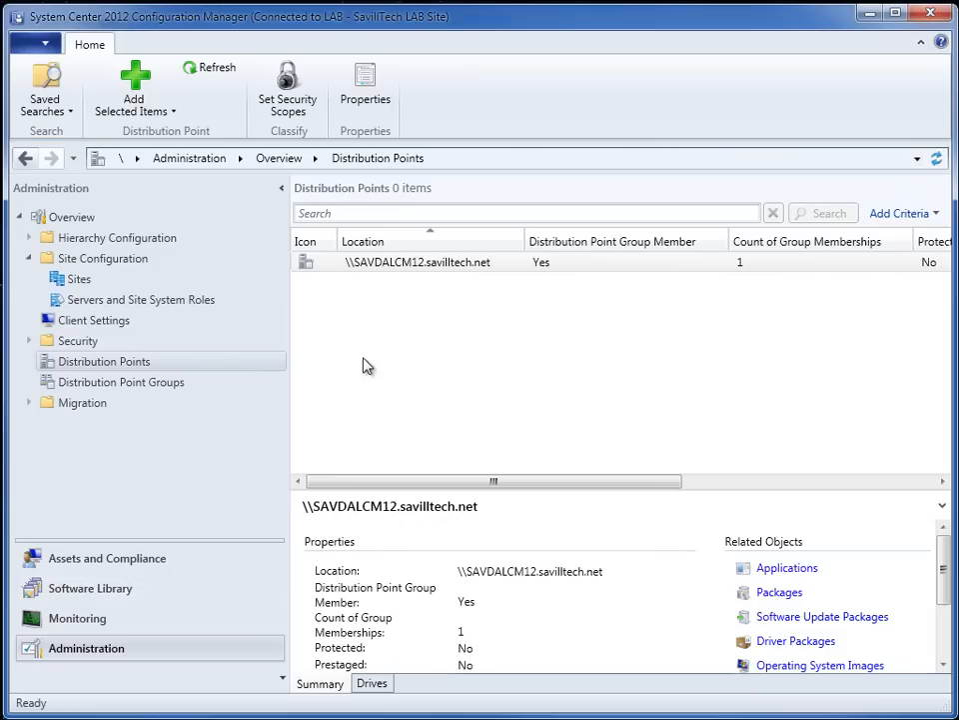
- Review the PXE settings in the properties of the \\SAVDALCM12.savilltech.net distribution point
{"action": "right_click", "coordinate": [380, 262]}
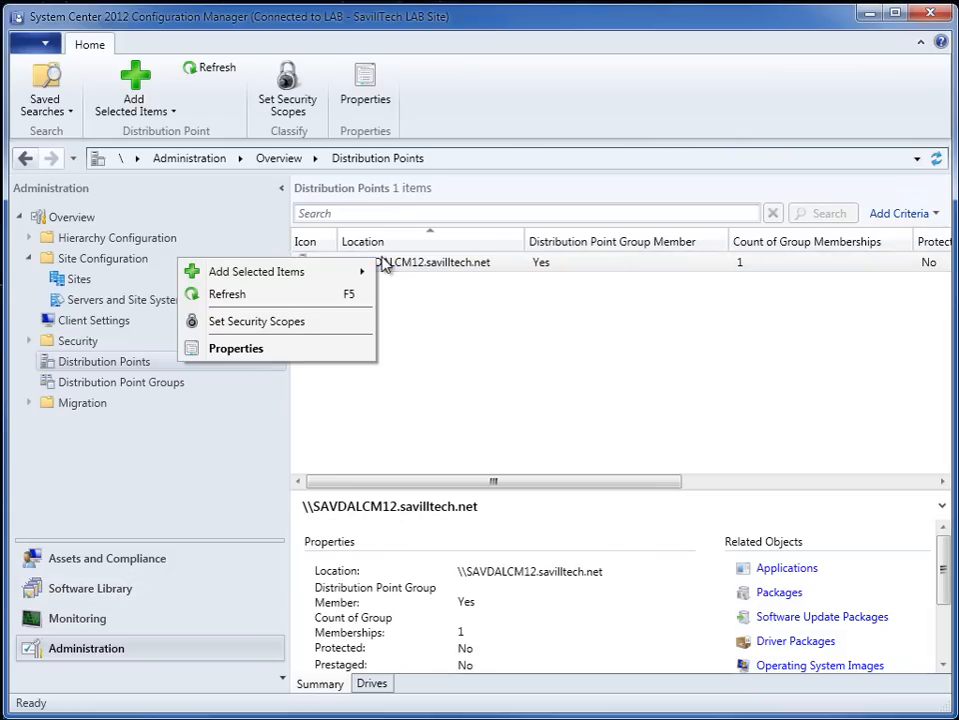
{"action": "left_click", "coordinate": [290, 350]}
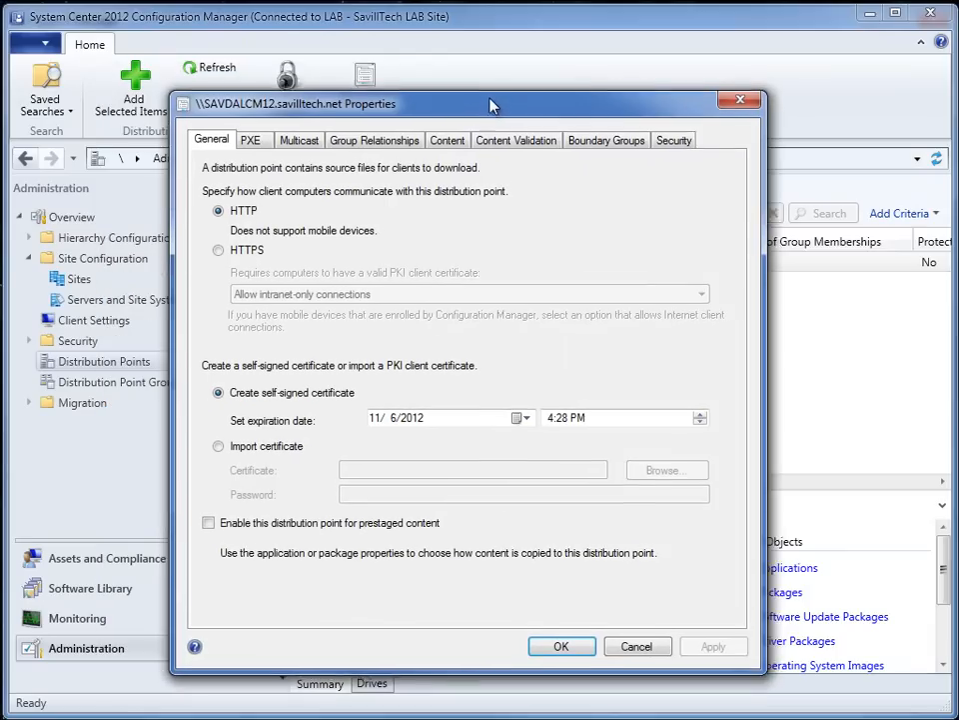
{"action": "left_click", "coordinate": [252, 139]}
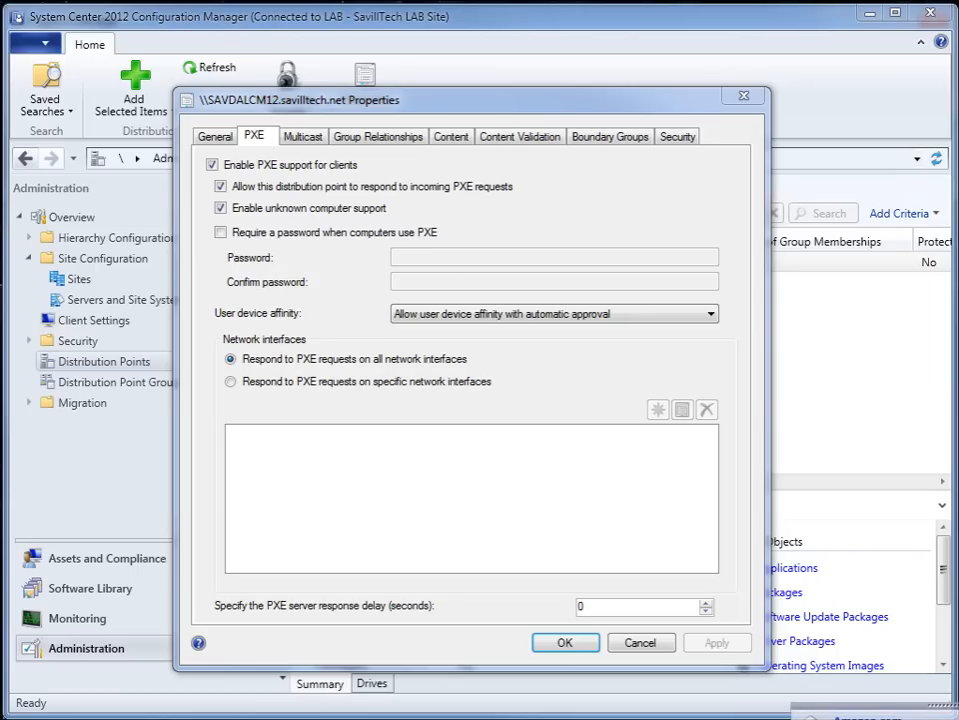
{"action": "left_click", "coordinate": [566, 643]}
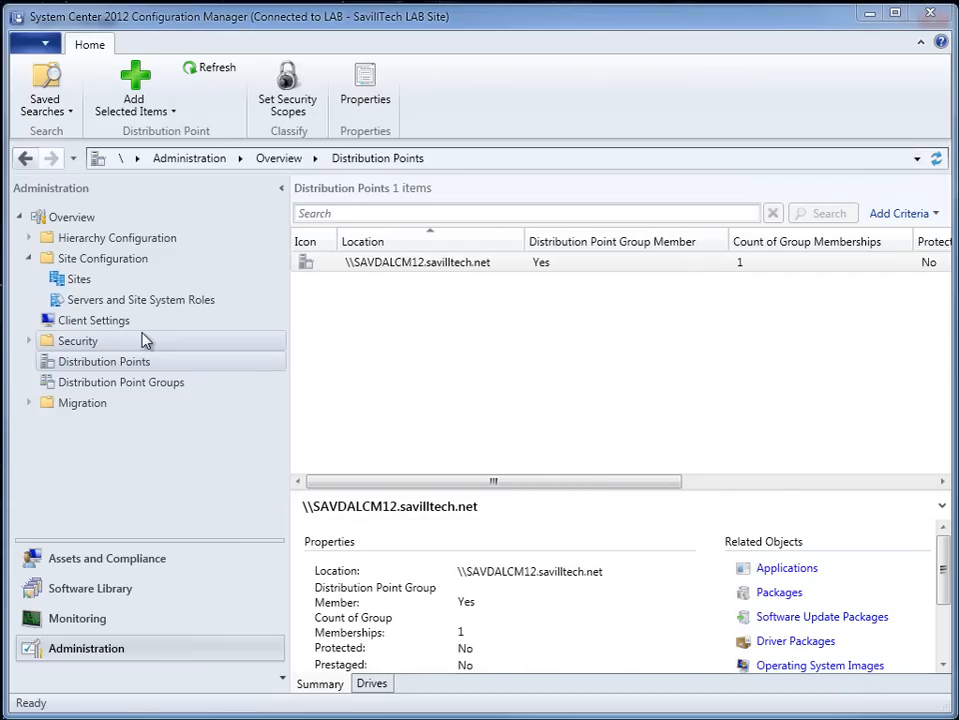
- Look over the Configuration Manager client and client upgrade packages in the Software Library
{"action": "left_click", "coordinate": [120, 589]}
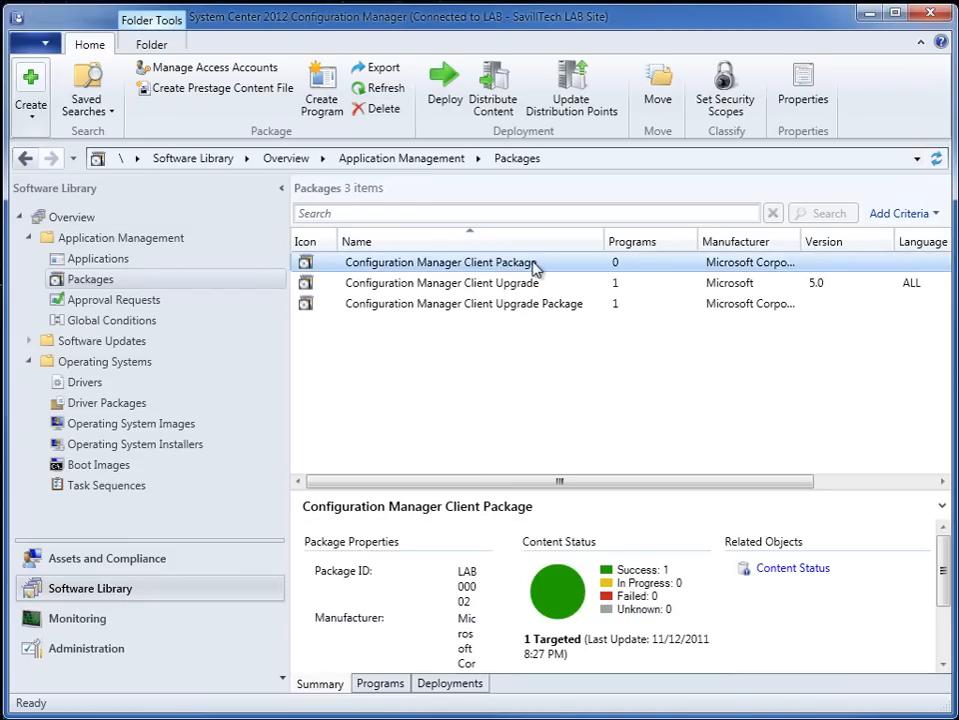
{"action": "left_click", "coordinate": [552, 305]}
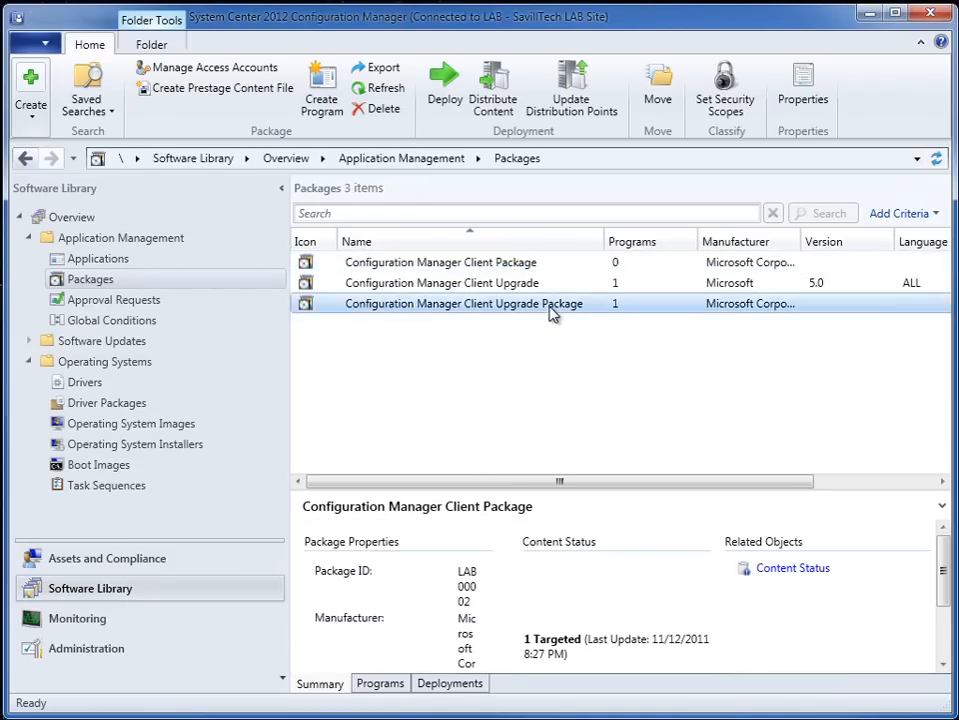
{"action": "left_click", "coordinate": [516, 285]}
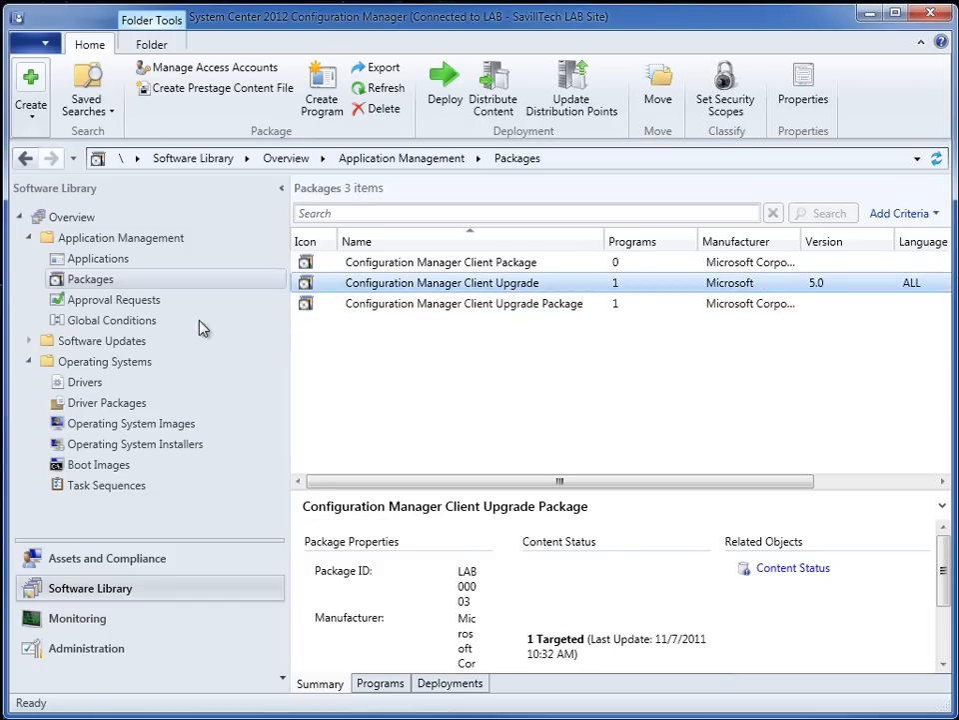
- Begin a package from definition using the Microsoft Configuration Manager Client Upgrade definition
{"action": "right_click", "coordinate": [103, 281]}
{"action": "left_click", "coordinate": [20, 318]}
{"action": "left_click_drag", "start_coordinate": [179, 5], "coordinate": [522, 156]}
{"action": "left_click", "coordinate": [430, 457]}
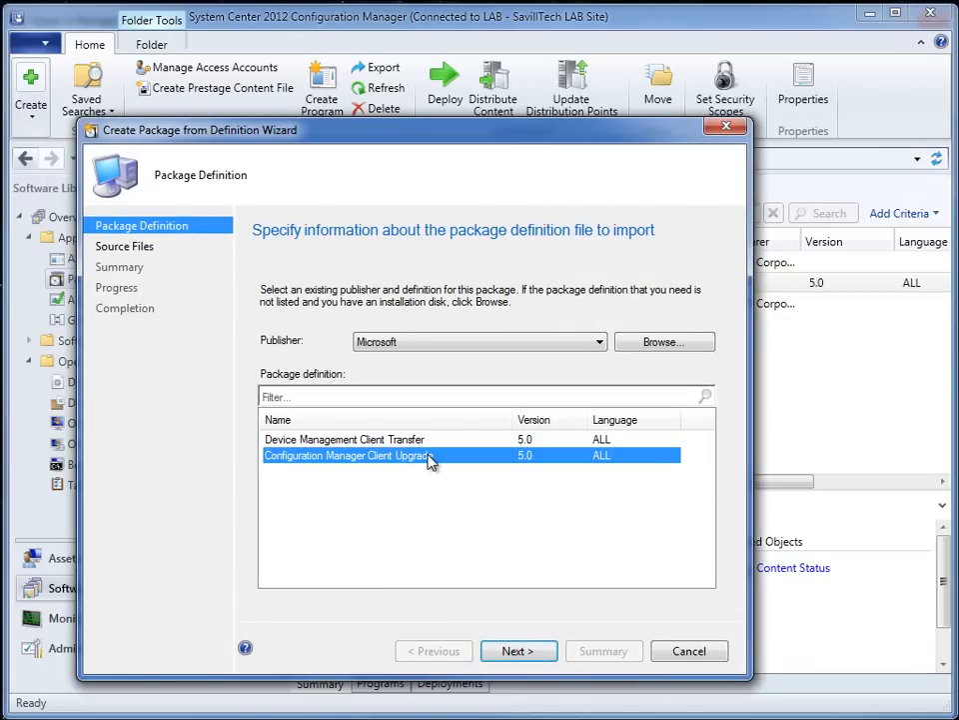
{"action": "left_click", "coordinate": [518, 652]}
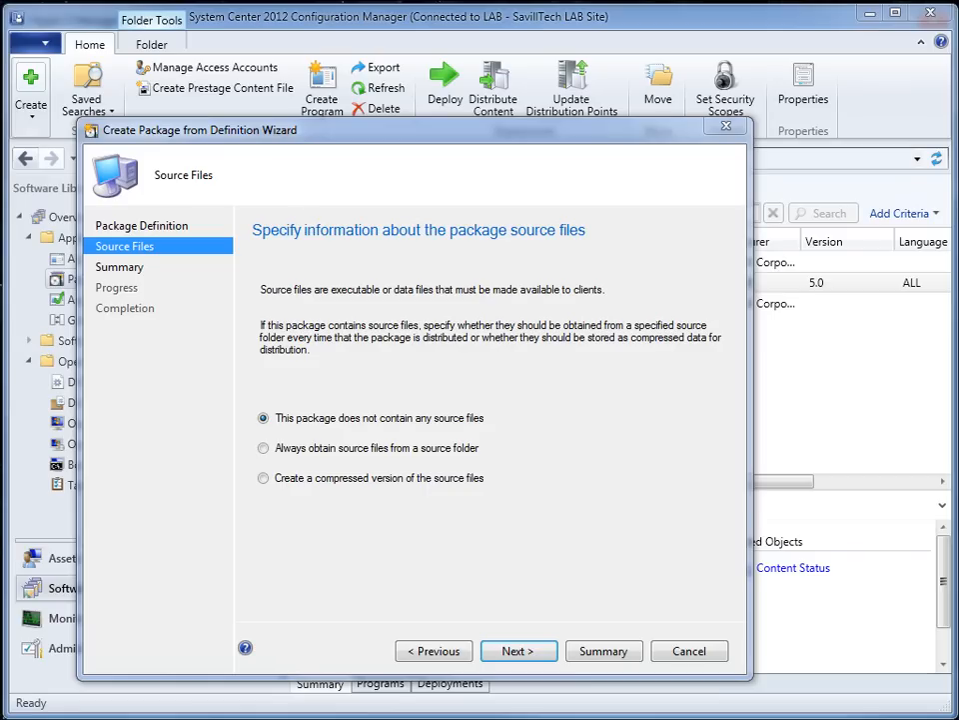
- Set the package to always obtain source files from \\Savdalcm12\sms_lab\Client, review the summary and discard the wizard
{"action": "left_click", "coordinate": [310, 448]}
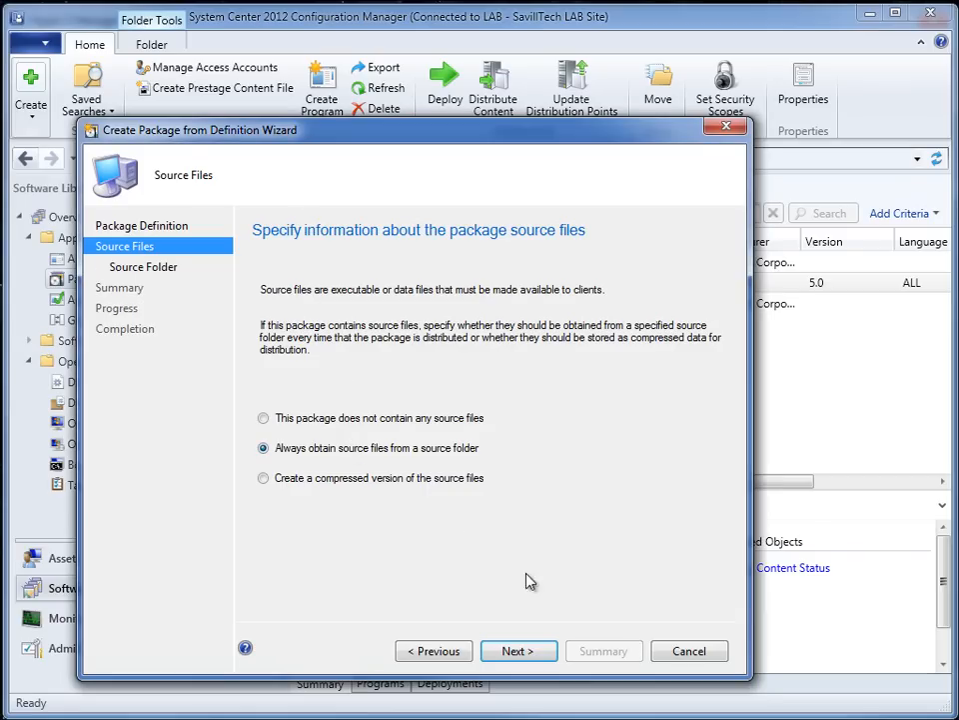
{"action": "left_click", "coordinate": [517, 650]}
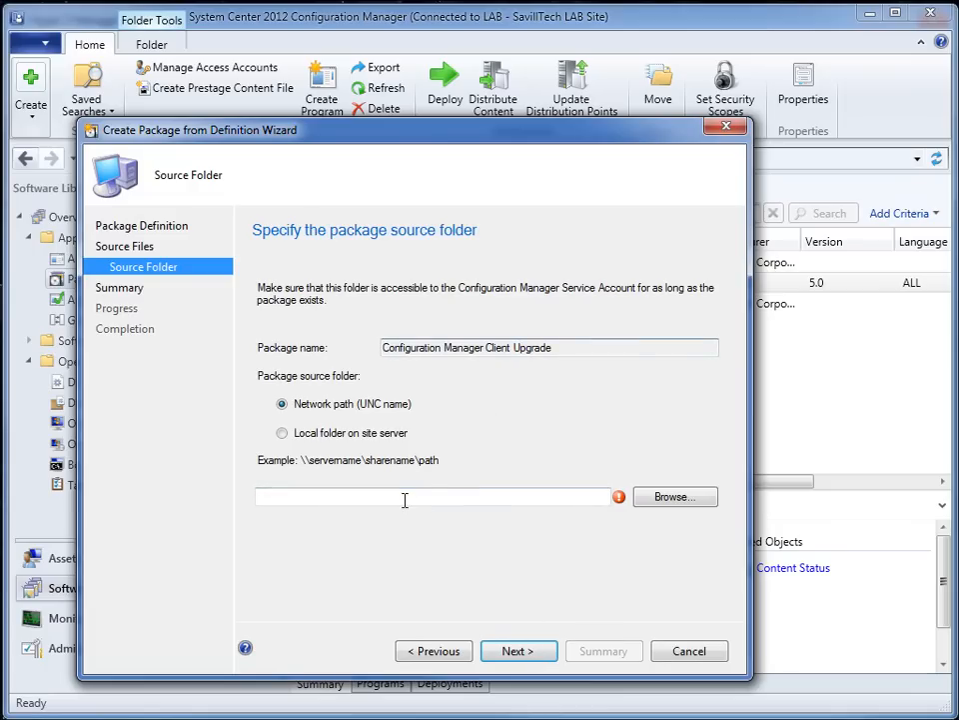
{"action": "left_click", "coordinate": [670, 502]}
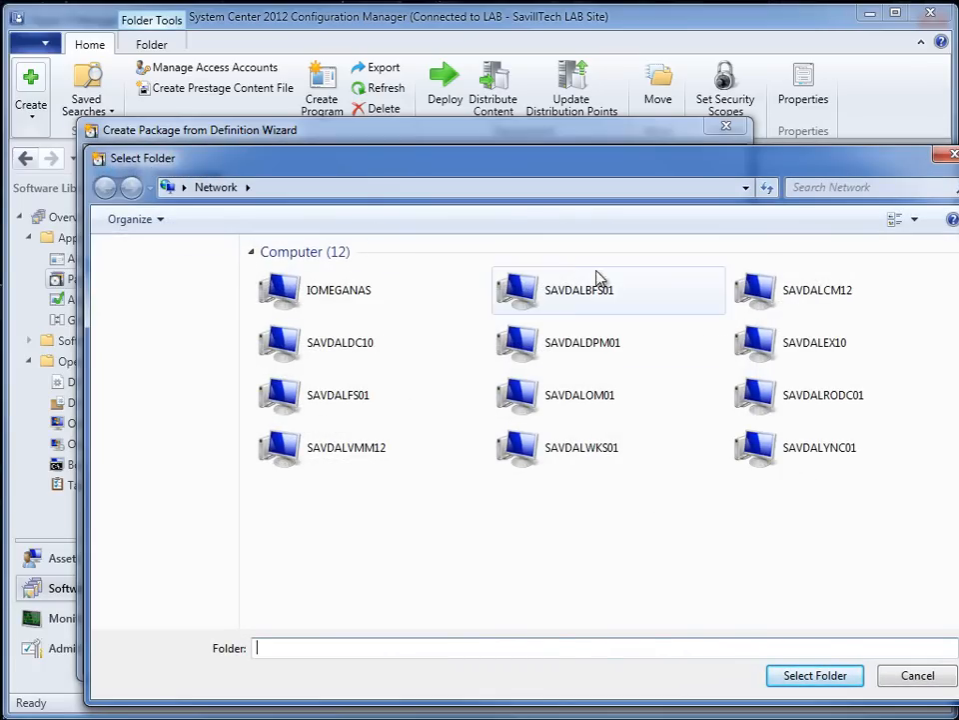
{"action": "double_click", "coordinate": [761, 291]}
{"action": "double_click", "coordinate": [553, 269]}
{"action": "left_click", "coordinate": [291, 314]}
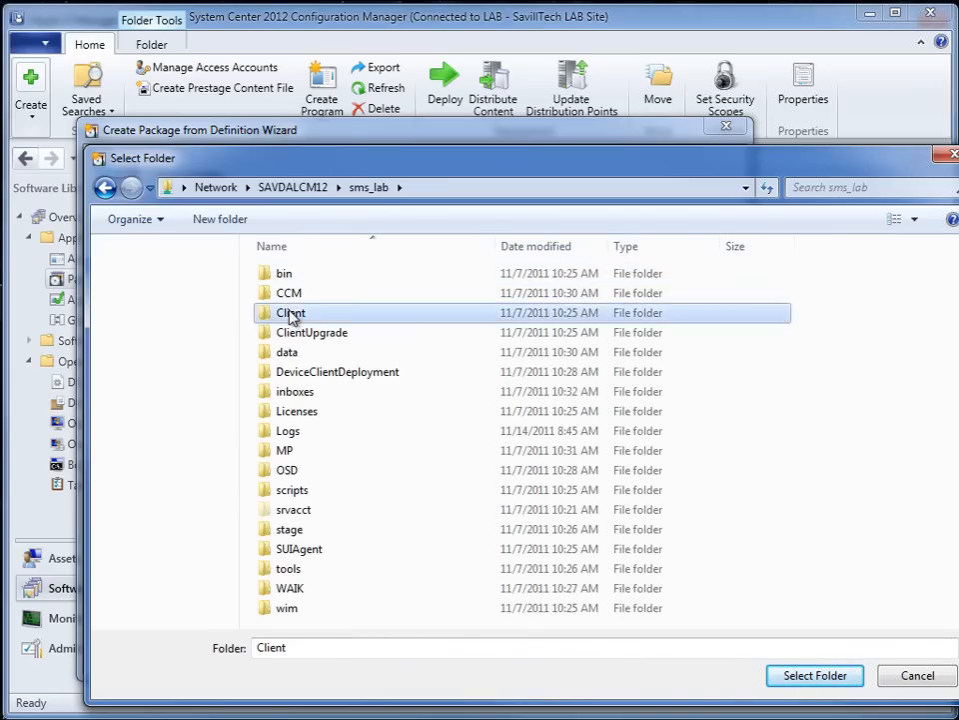
{"action": "double_click", "coordinate": [291, 314]}
{"action": "left_click", "coordinate": [833, 679]}
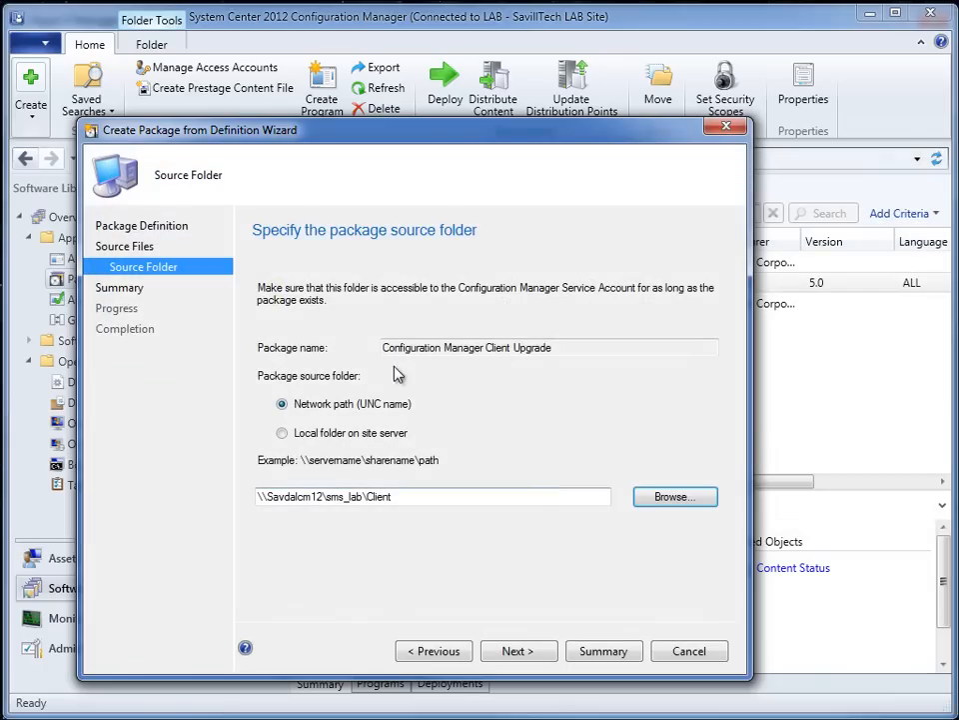
{"action": "left_click", "coordinate": [516, 651]}
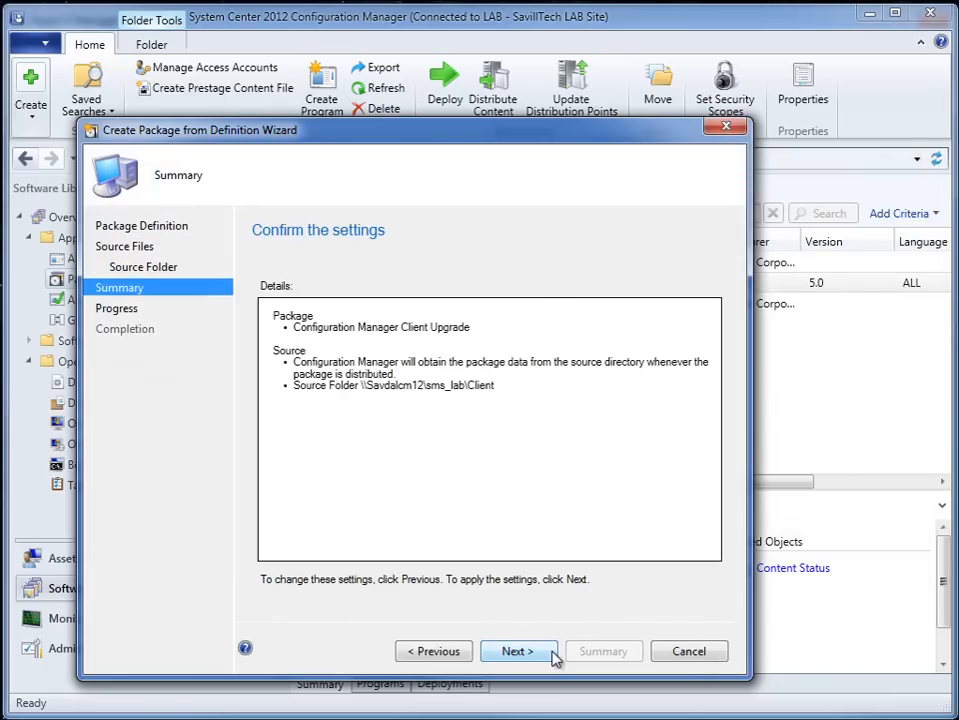
{"action": "left_click", "coordinate": [717, 652]}
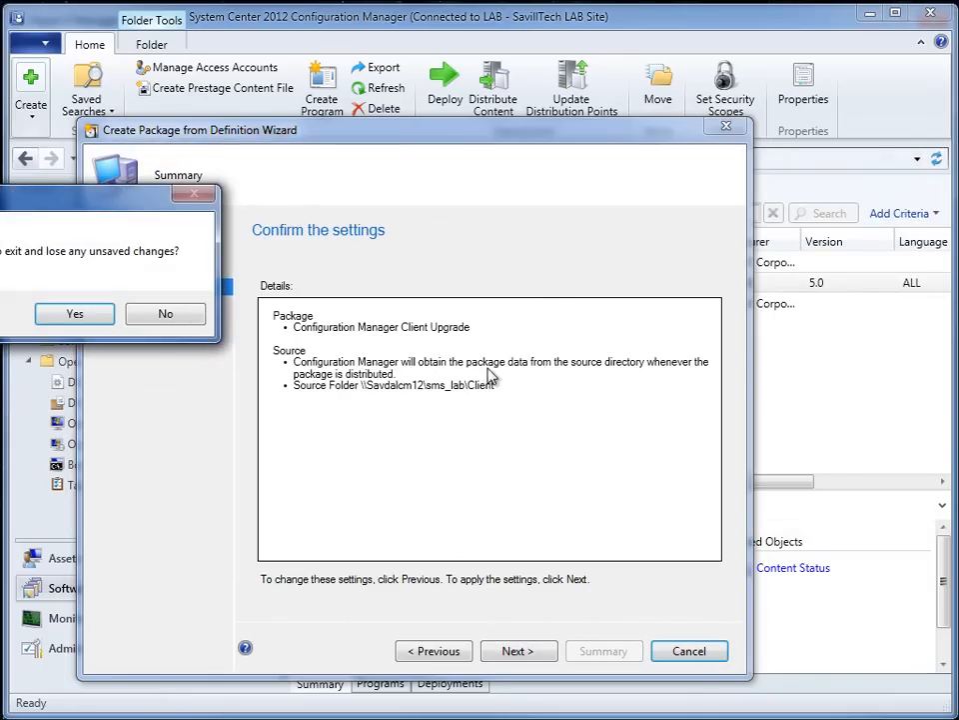
{"action": "left_click", "coordinate": [110, 318]}
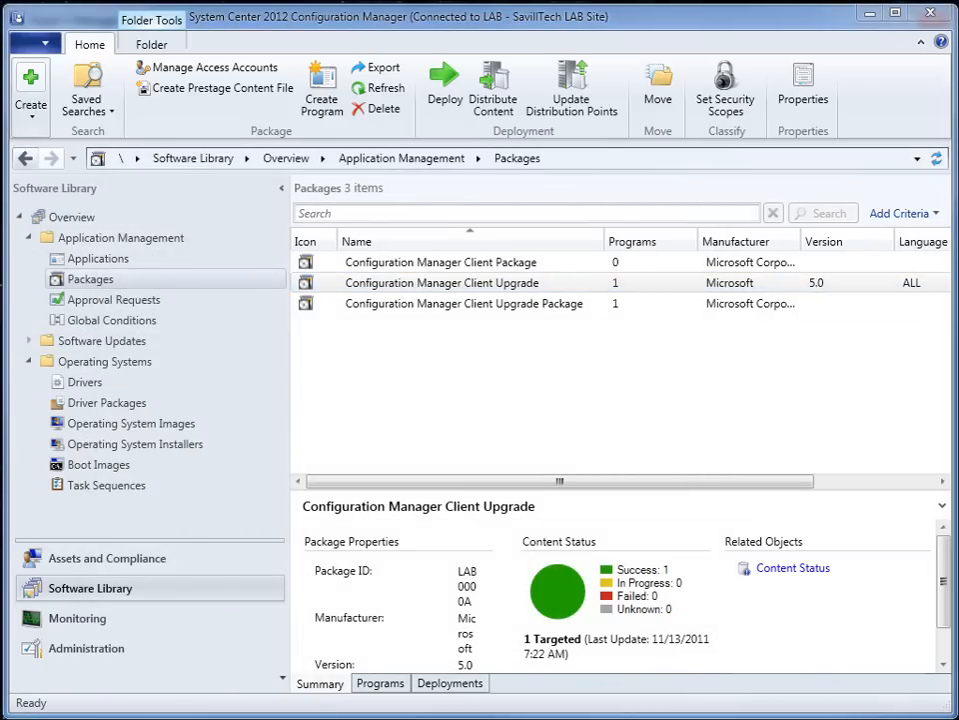
- Look over the operating system images and the operating system installers in the Software Library
{"action": "left_click", "coordinate": [133, 423]}
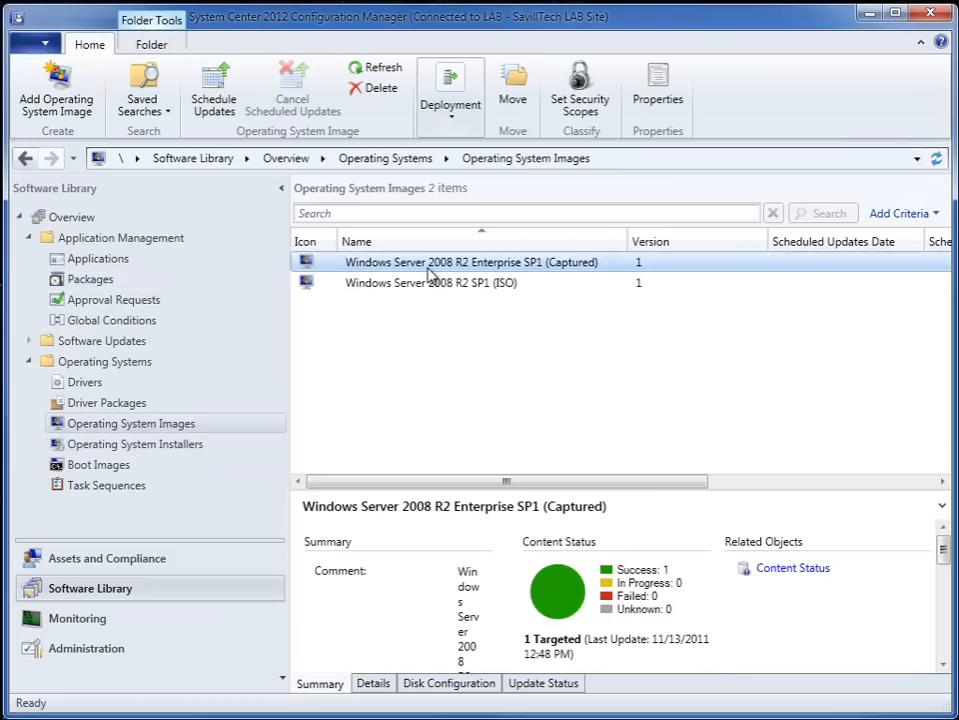
{"action": "left_click", "coordinate": [99, 446]}
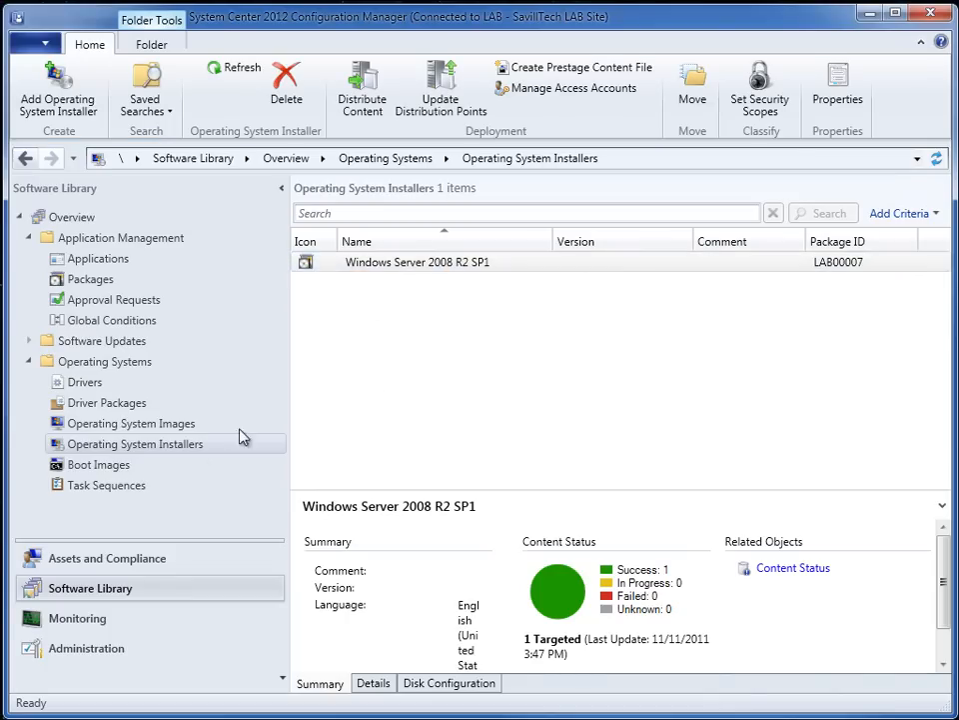
{"action": "right_click", "coordinate": [210, 450]}
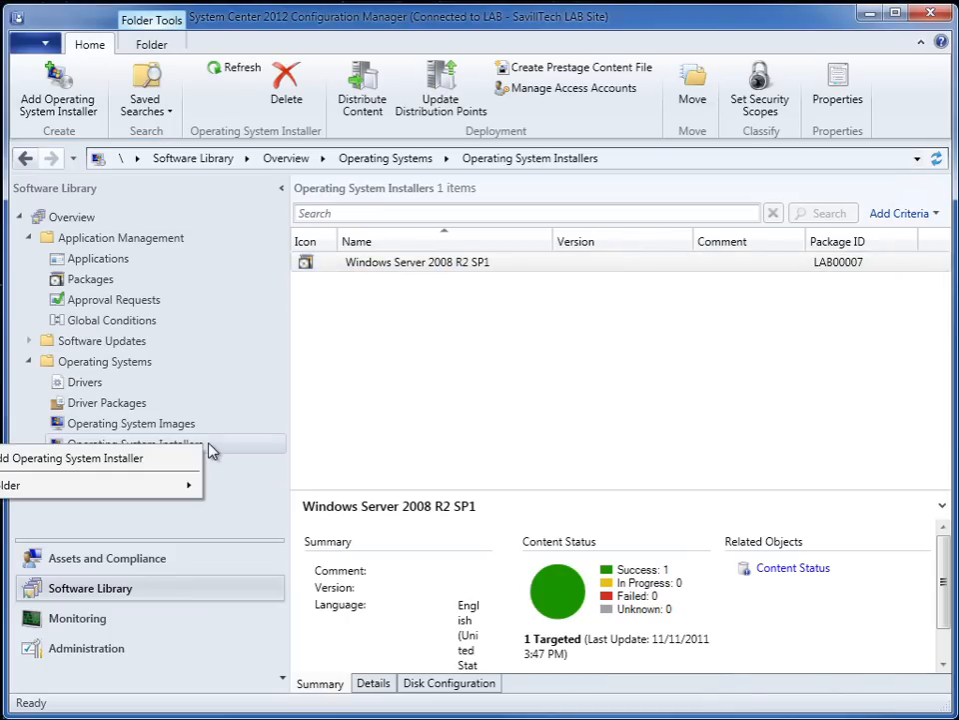
{"action": "left_click", "coordinate": [200, 18]}
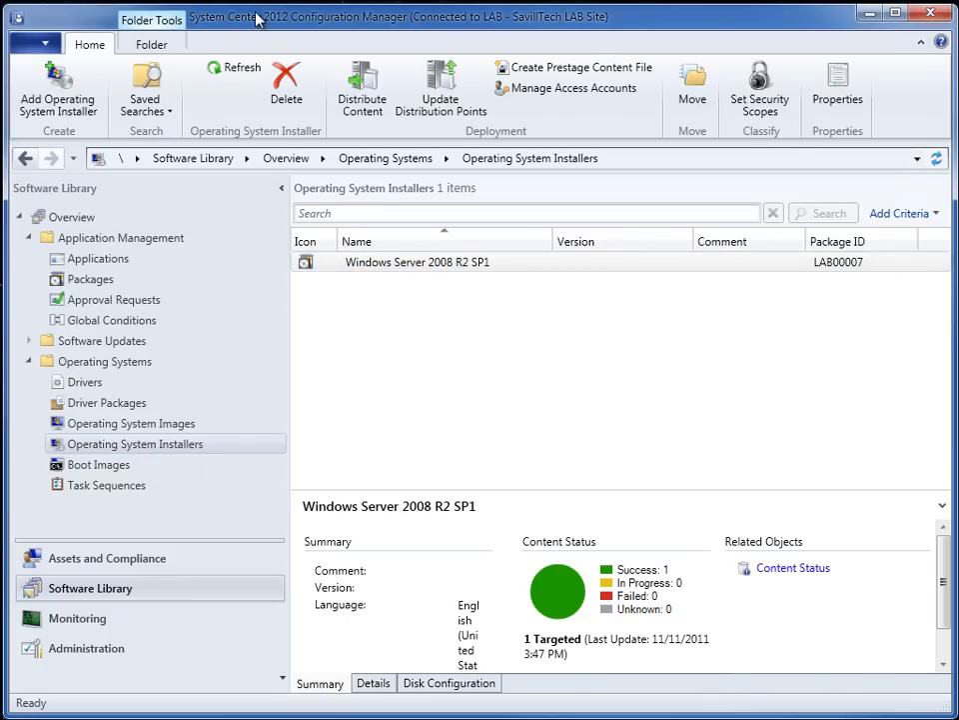
- Start adding an operating system installer from \\SAVDALBFS01\Library\ISOs\OS Images\Windows_7_Ultimate_SP1_x64
{"action": "left_click", "coordinate": [57, 97]}
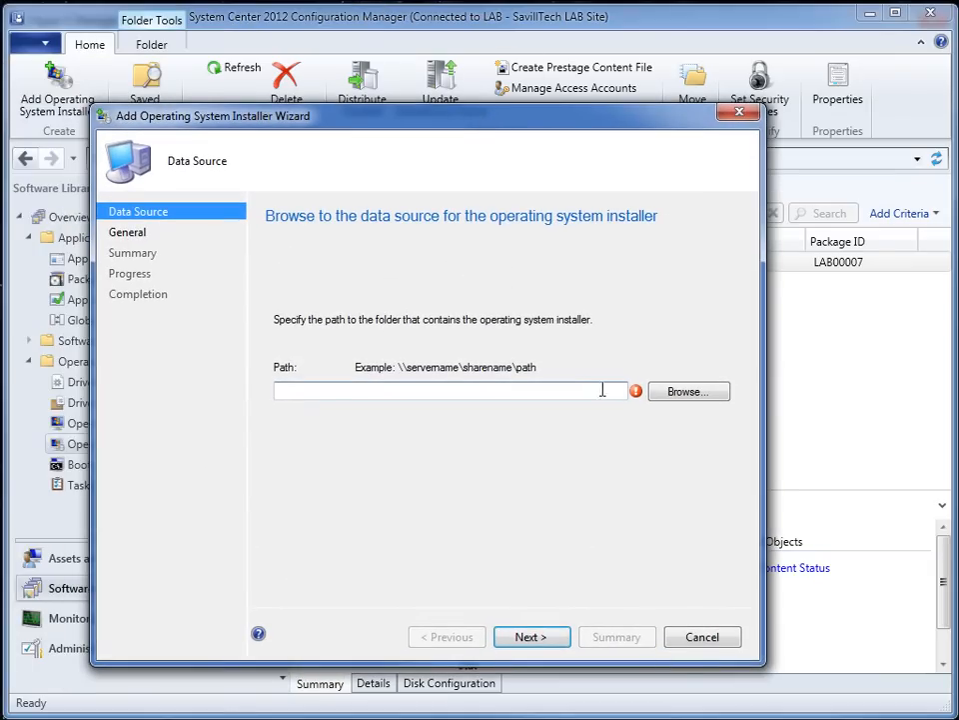
{"action": "type", "text": "\\savdalbfs01\\library\\"}
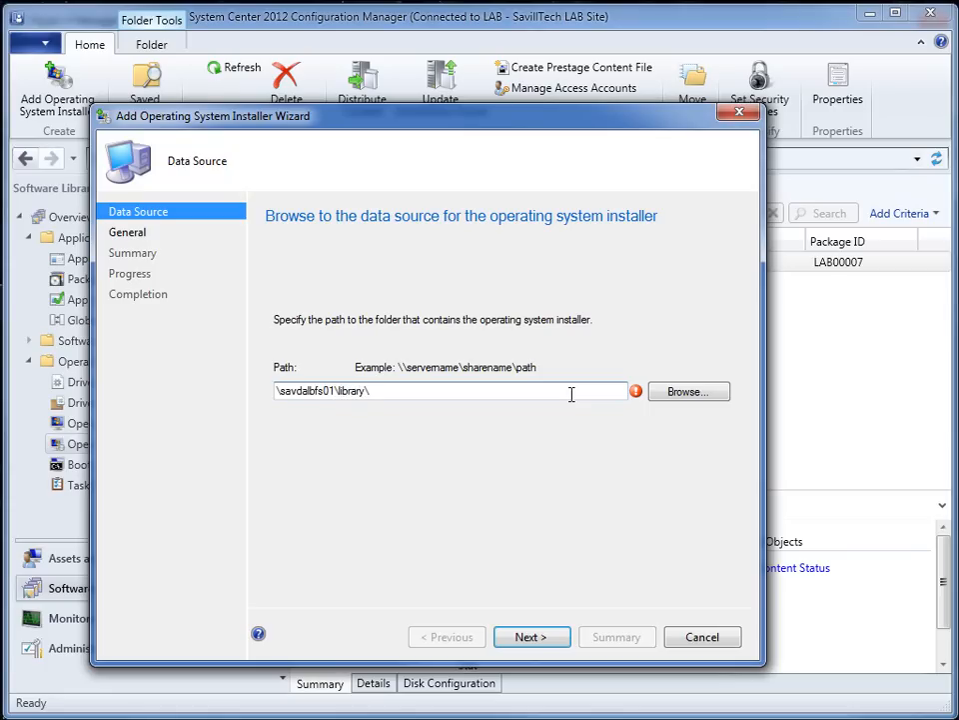
{"action": "left_click", "coordinate": [681, 391]}
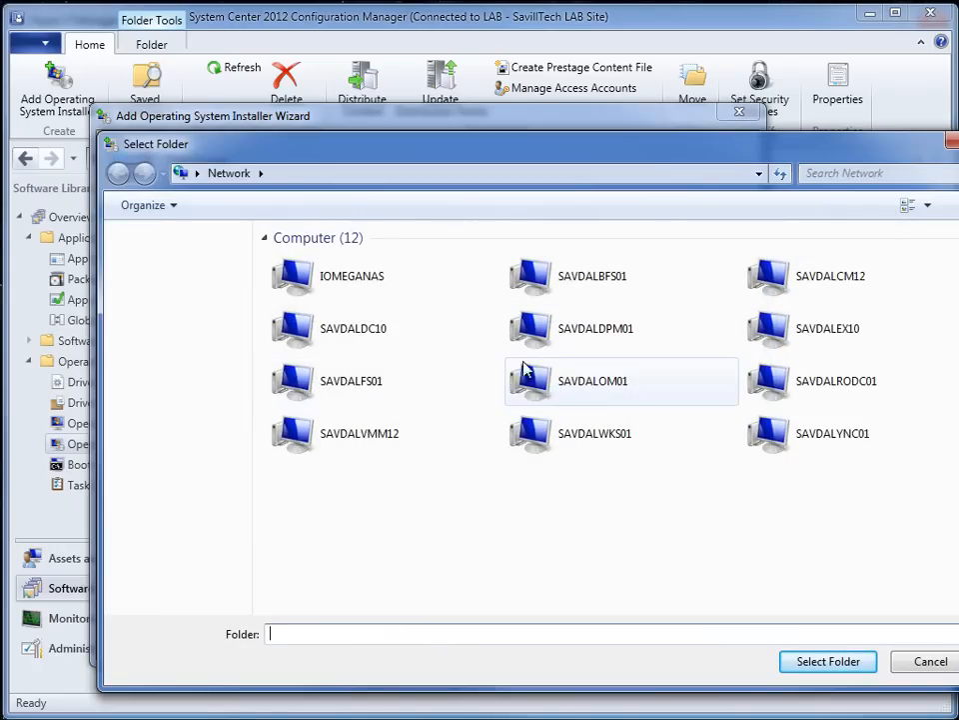
{"action": "double_click", "coordinate": [667, 301]}
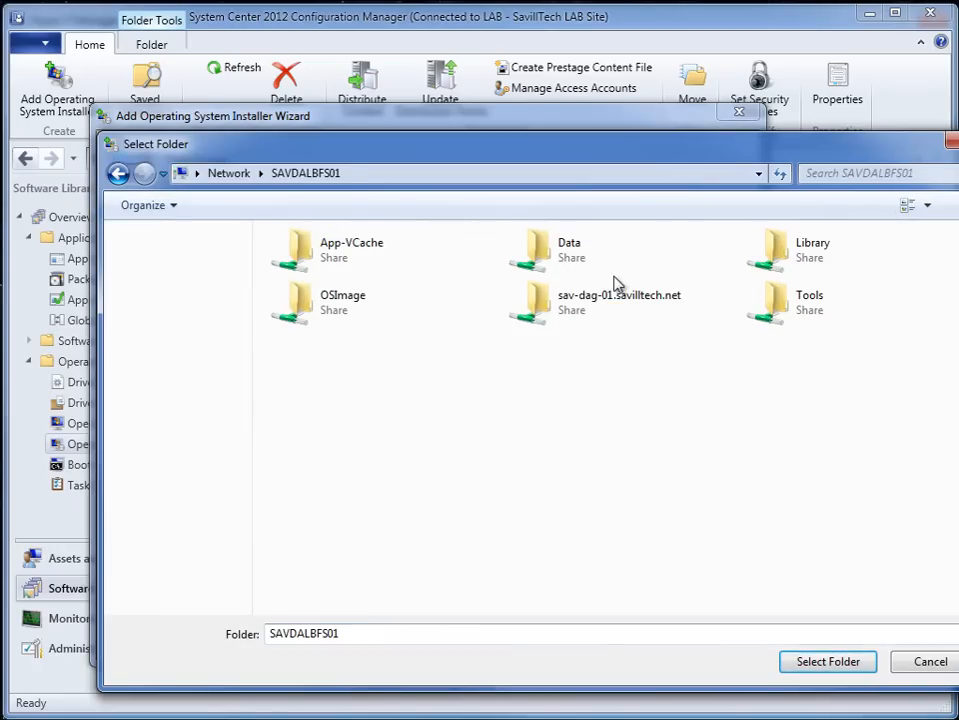
{"action": "double_click", "coordinate": [828, 260]}
{"action": "double_click", "coordinate": [336, 358]}
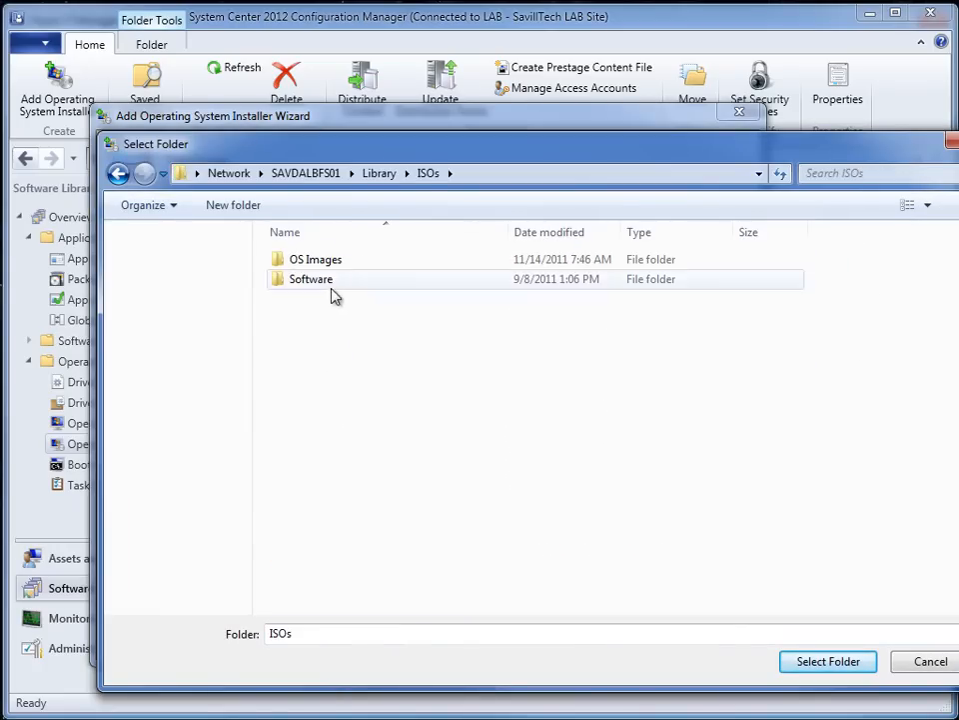
{"action": "double_click", "coordinate": [317, 261]}
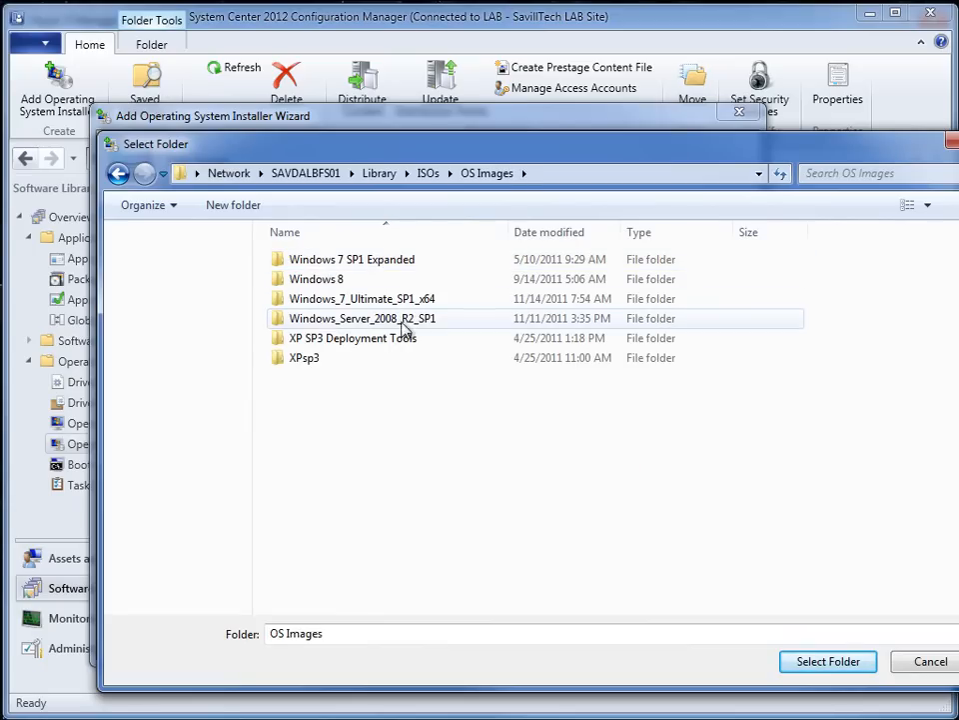
{"action": "left_click", "coordinate": [379, 301]}
{"action": "double_click", "coordinate": [379, 300]}
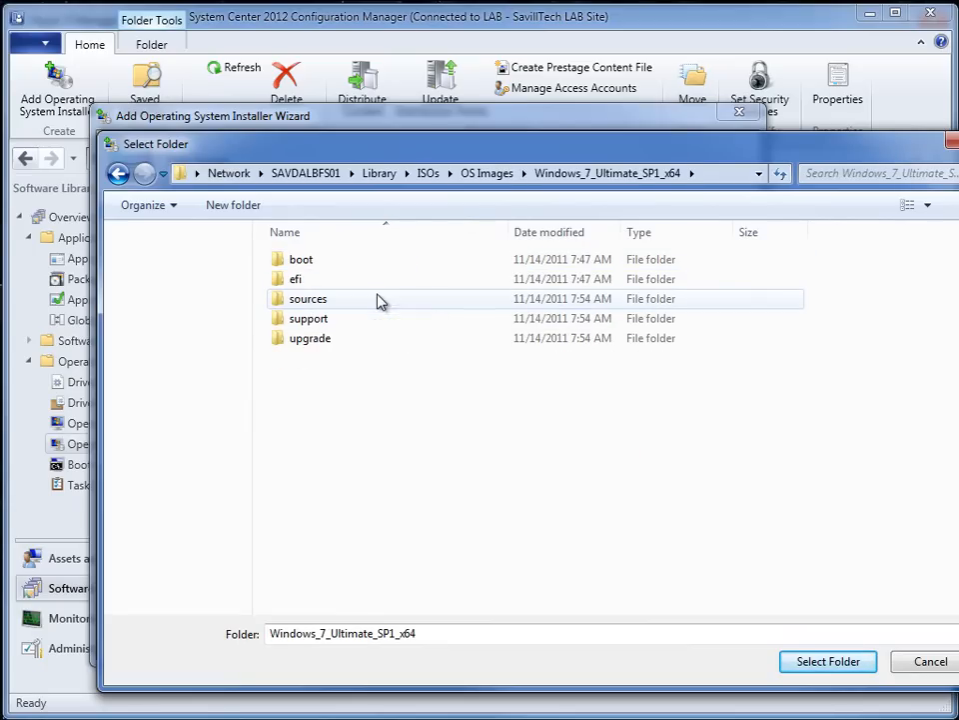
{"action": "left_click", "coordinate": [829, 662]}
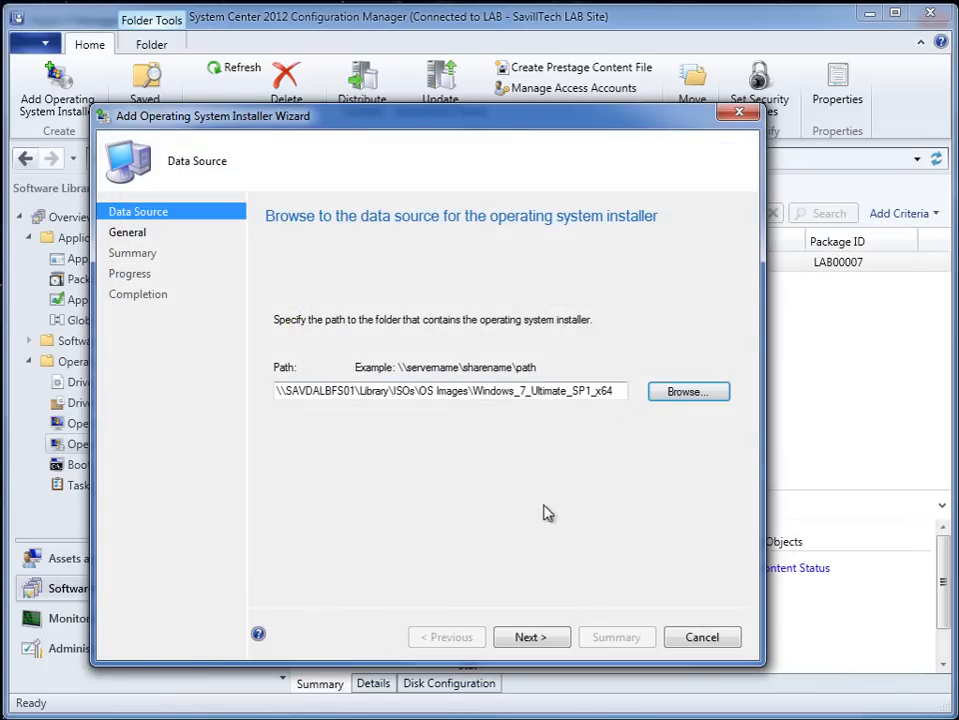
{"action": "left_click", "coordinate": [545, 637]}
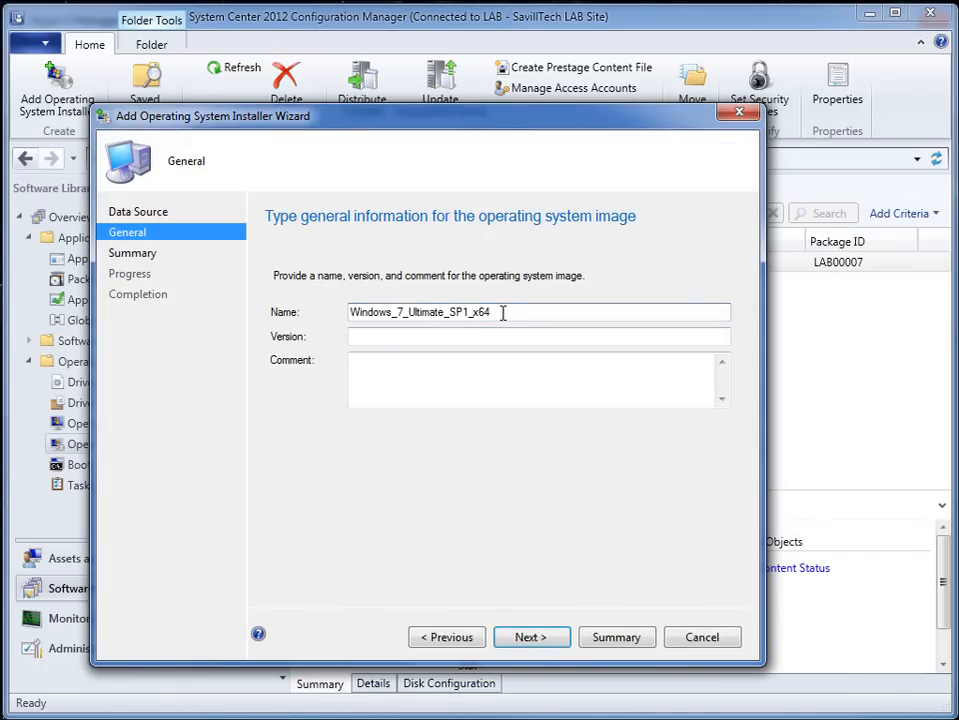
- Replace the underscores in the installer's name with spaces so it reads Windows 7 Ultimate SP1 x64
{"action": "key", "text": "BackSpace"}
{"action": "key", "text": "Right"}
{"action": "key", "text": "Right"}
{"action": "key", "text": "BackSpace"}
{"action": "key", "text": "Right"}
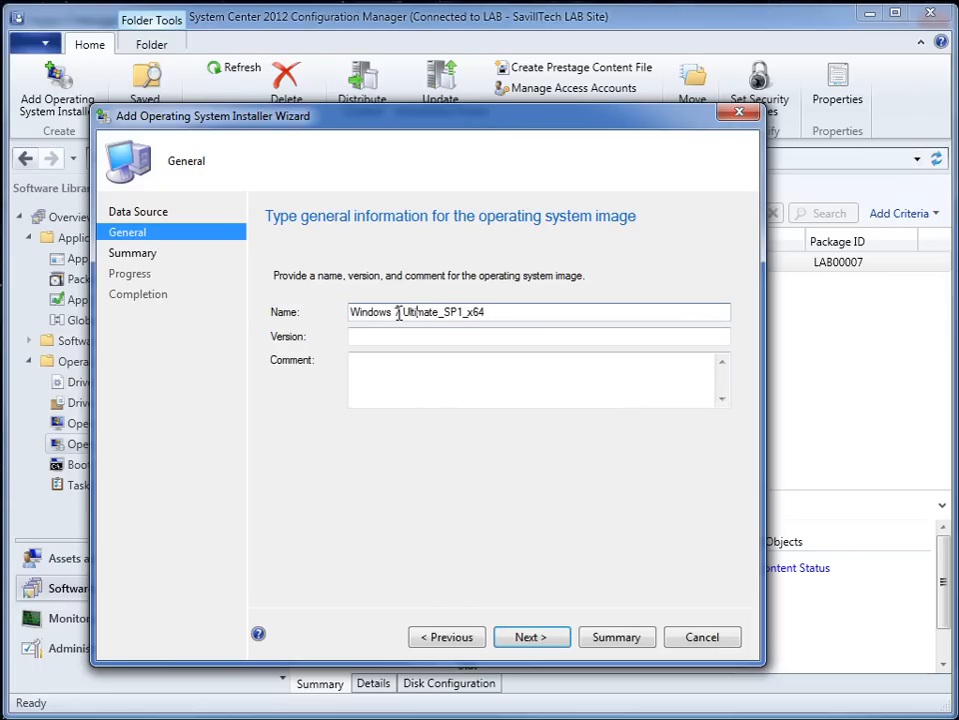
{"action": "key", "text": "BackSpace"}
{"action": "key", "text": "Right"}
- Set the version to 1, copy the installer's name into the comment, and complete the Add Operating System Installer wizard
{"action": "left_click", "coordinate": [403, 334]}
{"action": "type", "text": "1"}
{"action": "key", "text": "shift+Tab"}
{"action": "key", "text": "ctrl+c"}
{"action": "left_click", "coordinate": [463, 380]}
{"action": "key", "text": "ctrl+v"}
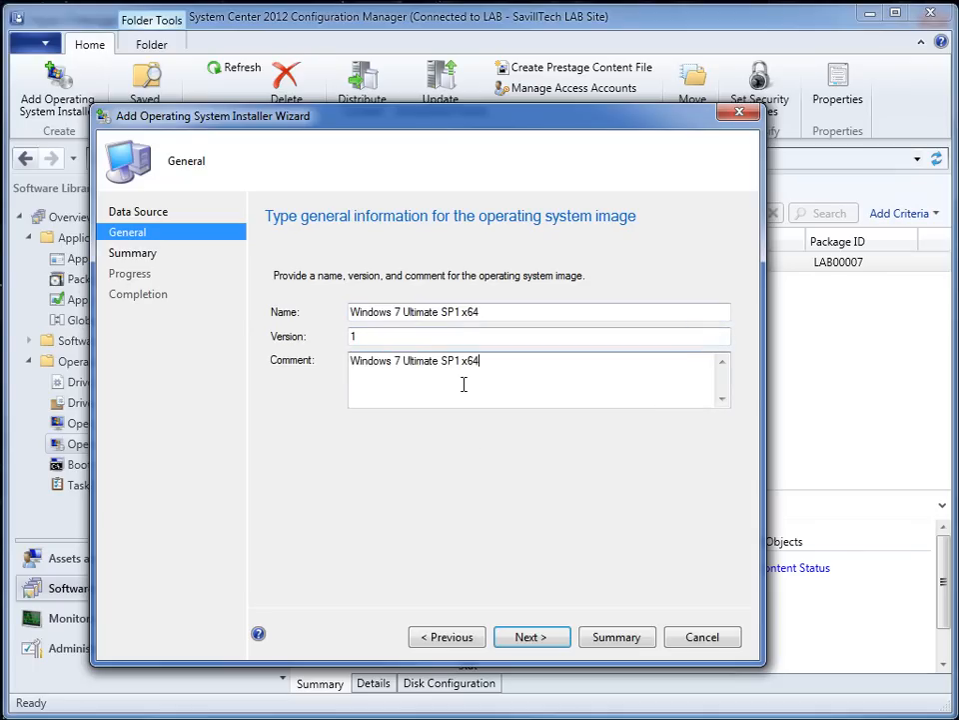
{"action": "left_click", "coordinate": [538, 637]}
{"action": "left_click", "coordinate": [540, 638]}
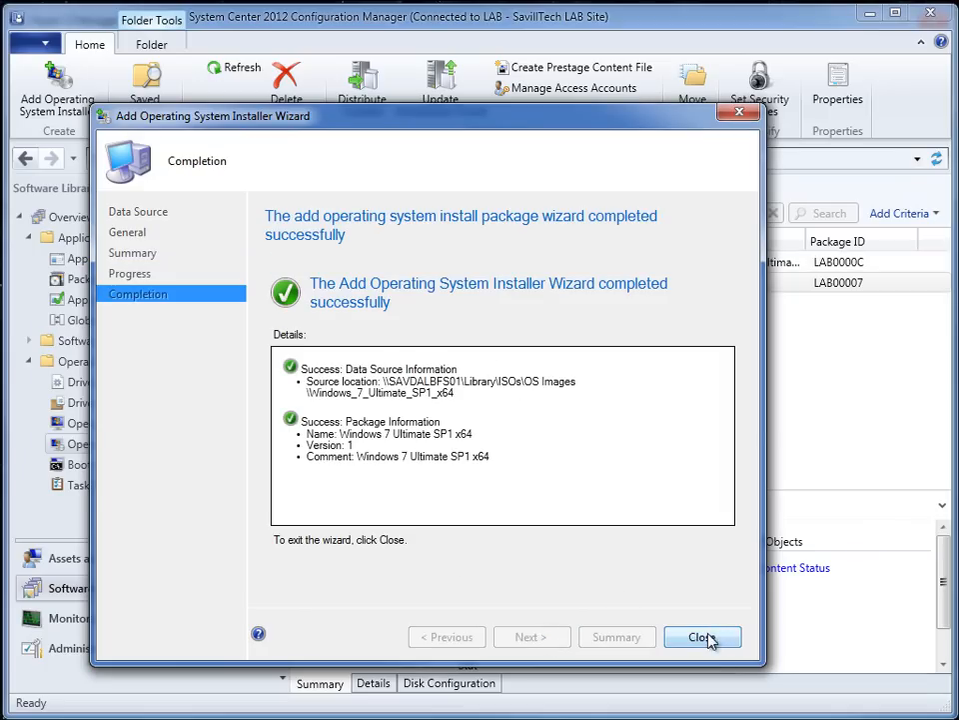
{"action": "left_click", "coordinate": [702, 637]}
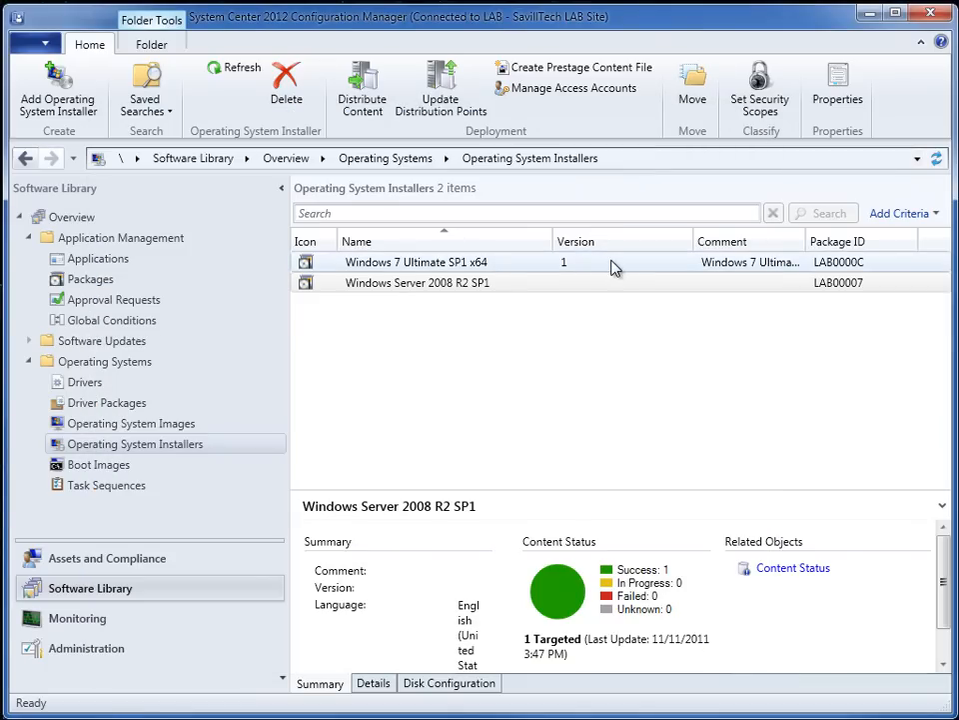
- Distribute the content of the Windows 7 Ultimate SP1 x64 installer to the available distribution point and complete the wizard
{"action": "left_click", "coordinate": [502, 260]}
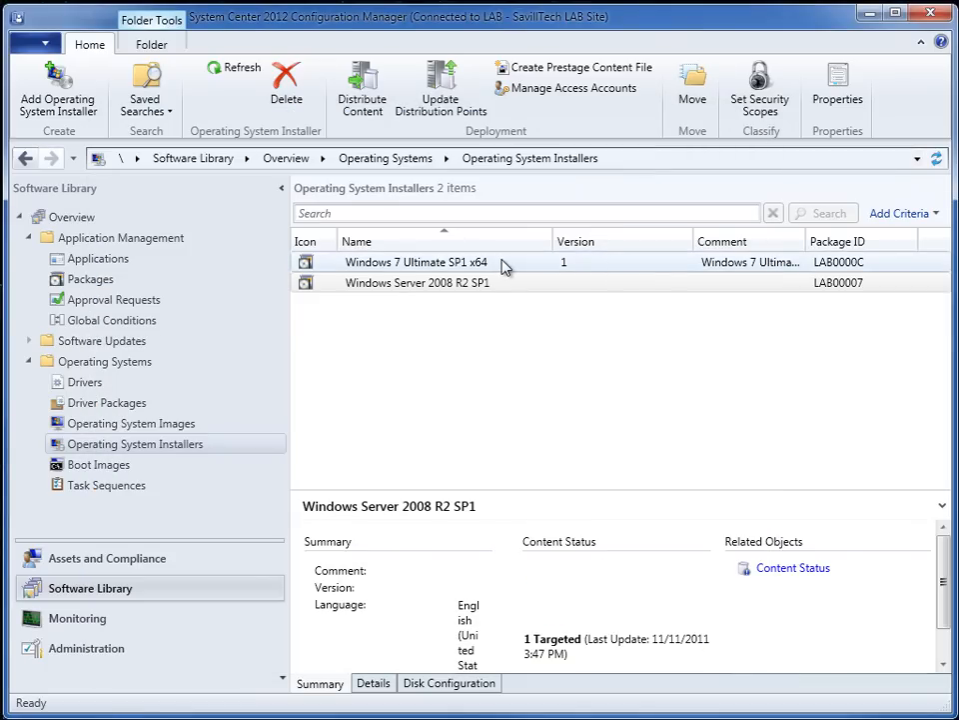
{"action": "right_click", "coordinate": [494, 264]}
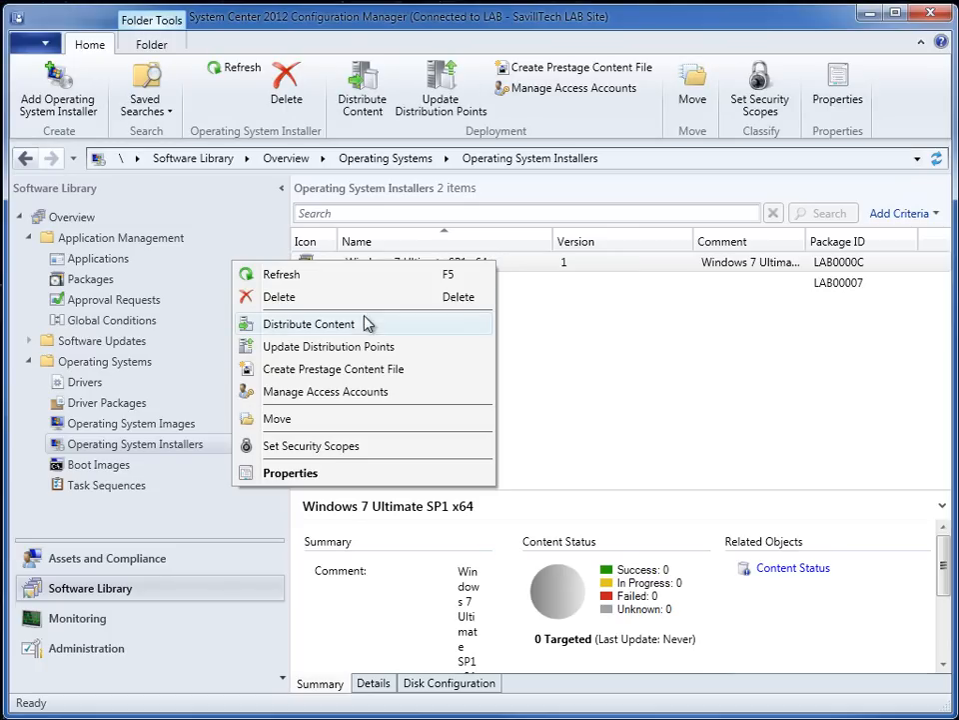
{"action": "left_click", "coordinate": [350, 328]}
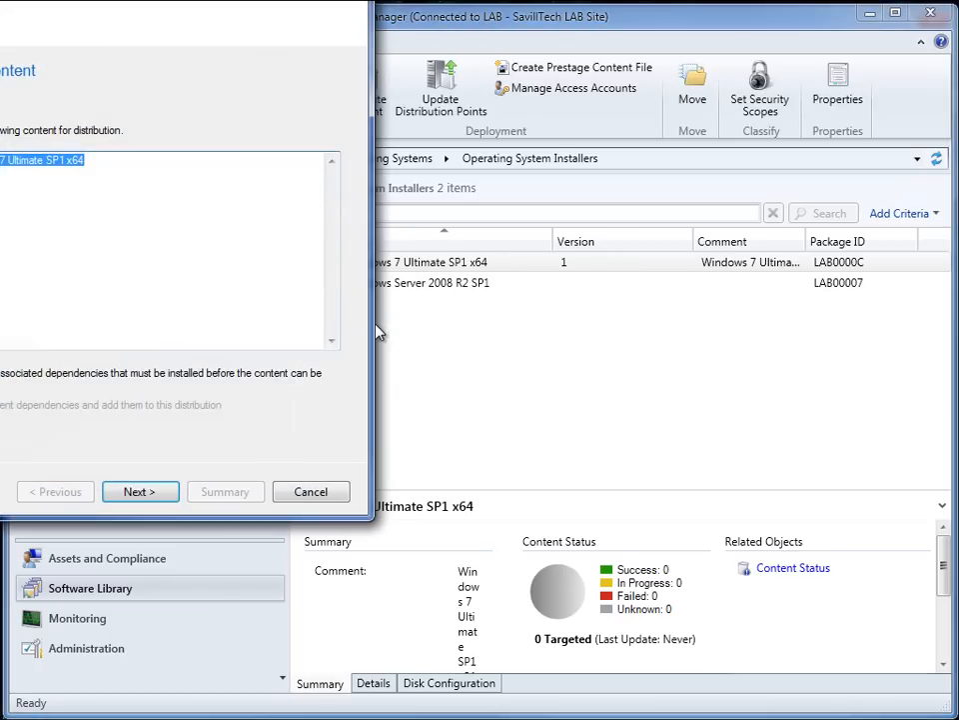
{"action": "left_click", "coordinate": [137, 492]}
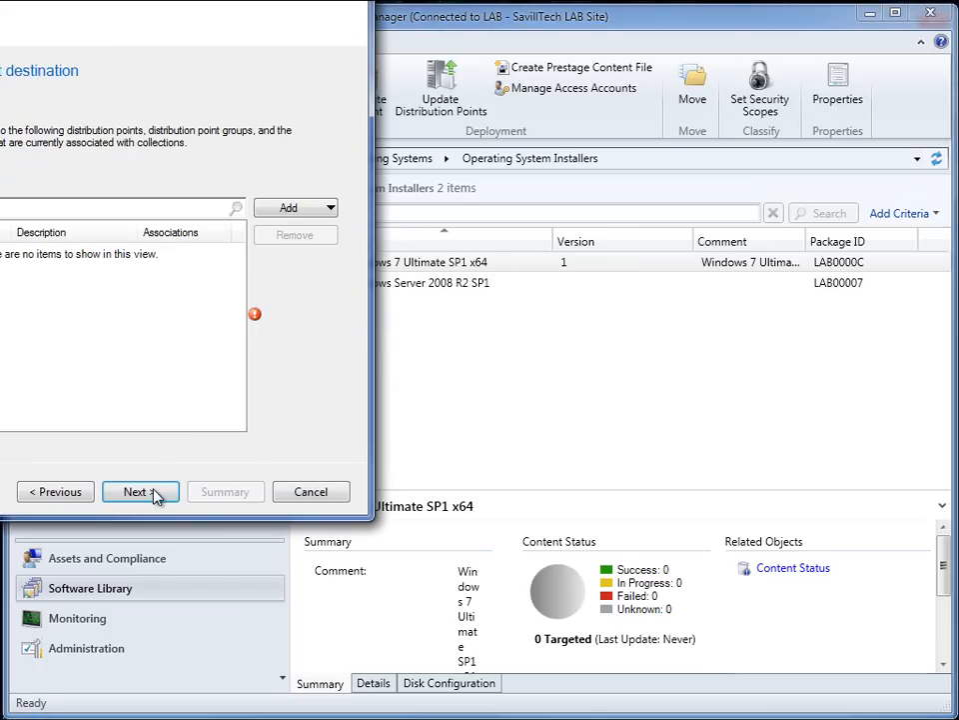
{"action": "left_click", "coordinate": [292, 210]}
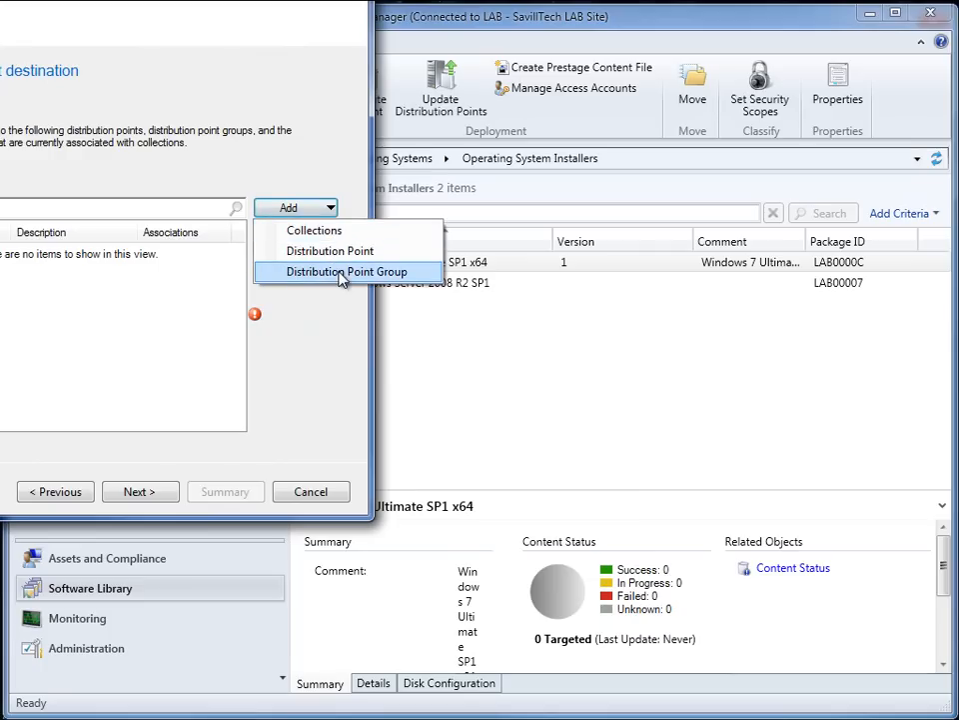
{"action": "left_click", "coordinate": [338, 254]}
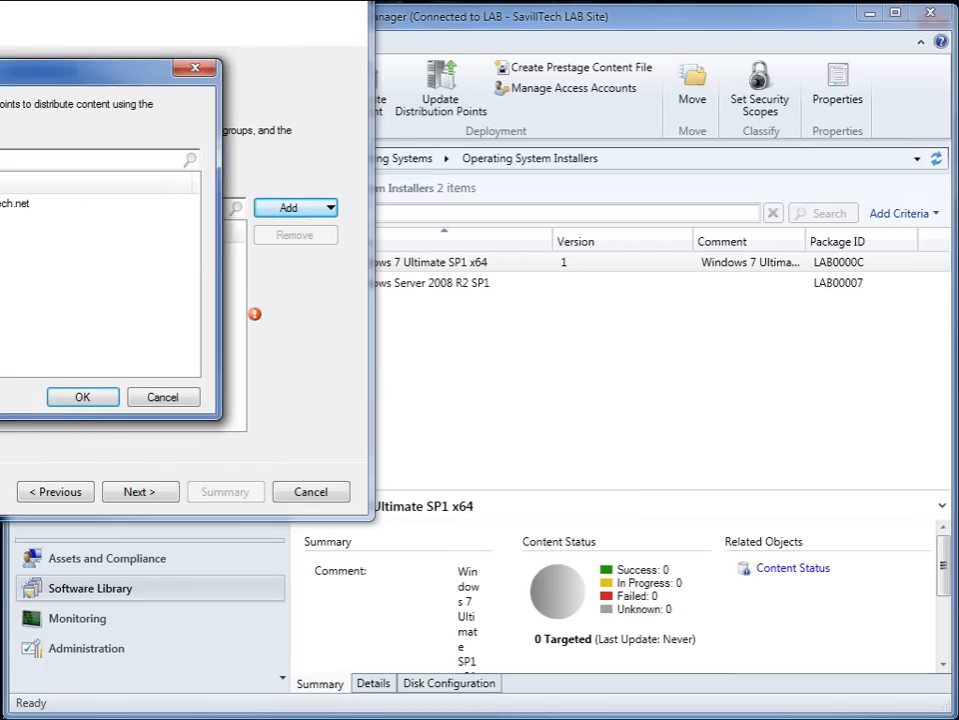
{"action": "left_click", "coordinate": [78, 397]}
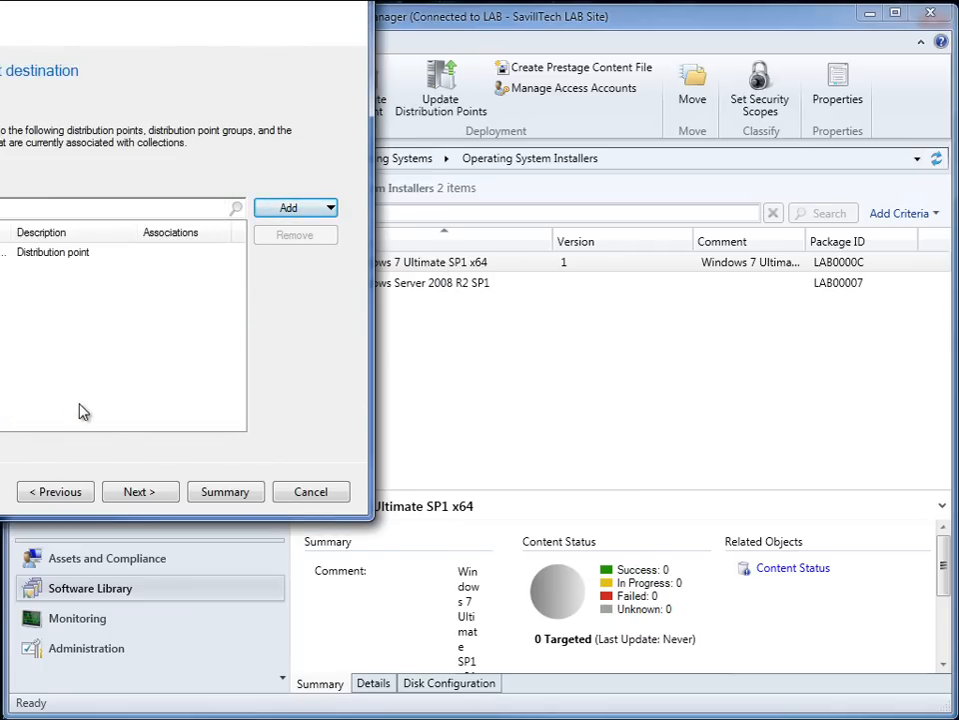
{"action": "left_click", "coordinate": [140, 497]}
{"action": "left_click", "coordinate": [145, 494]}
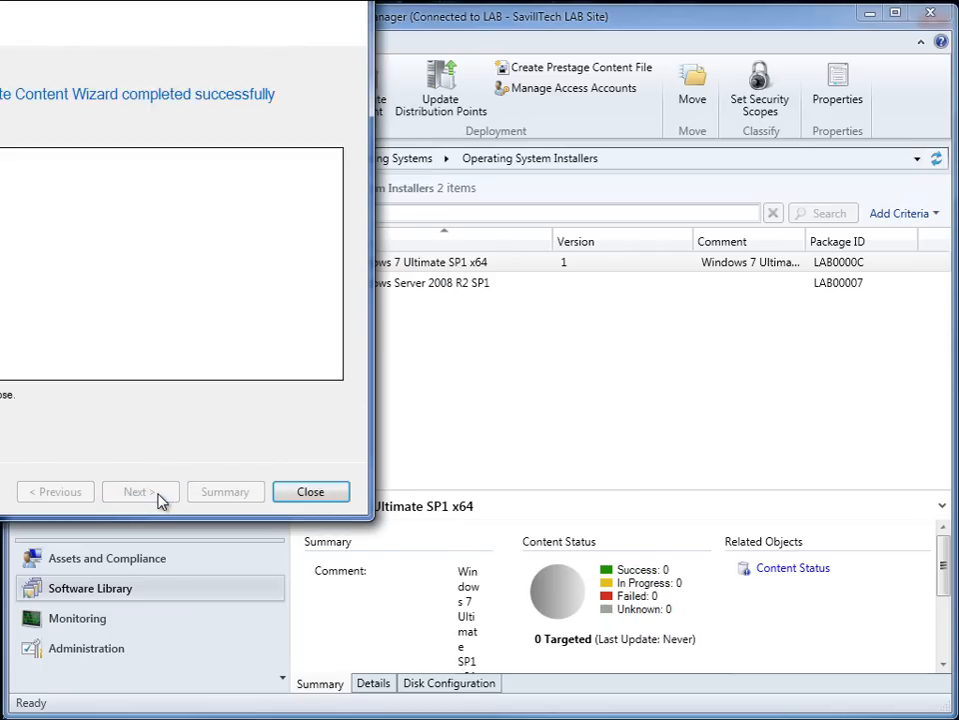
{"action": "left_click", "coordinate": [311, 492]}
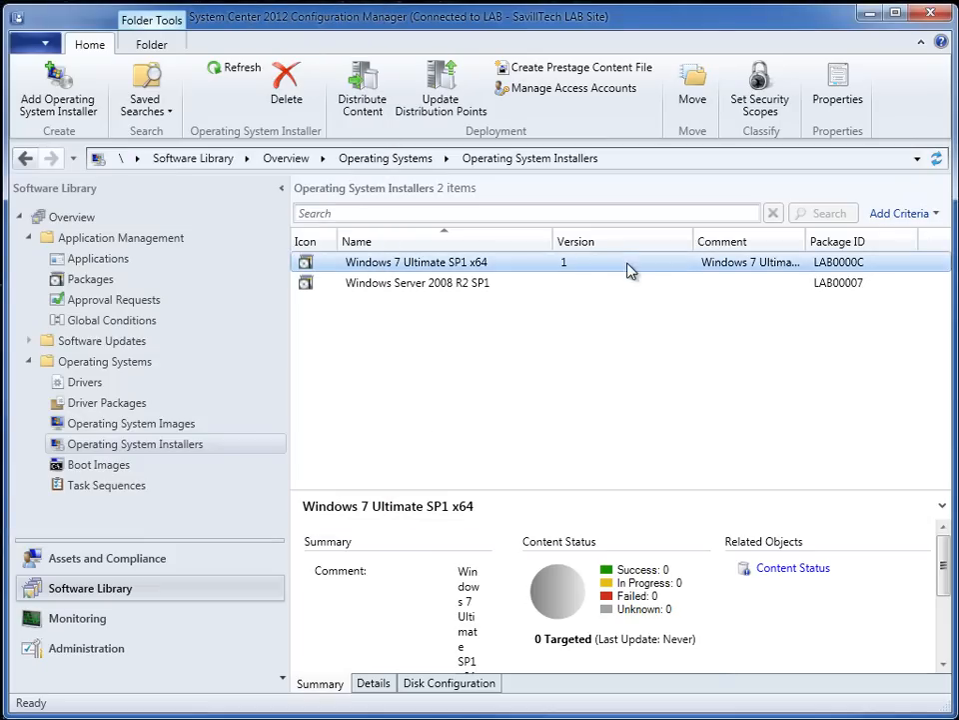
- Check the content distribution status of the Windows 7 Ultimate SP1 x64 installer in the Monitoring workspace
{"action": "left_click", "coordinate": [78, 621]}
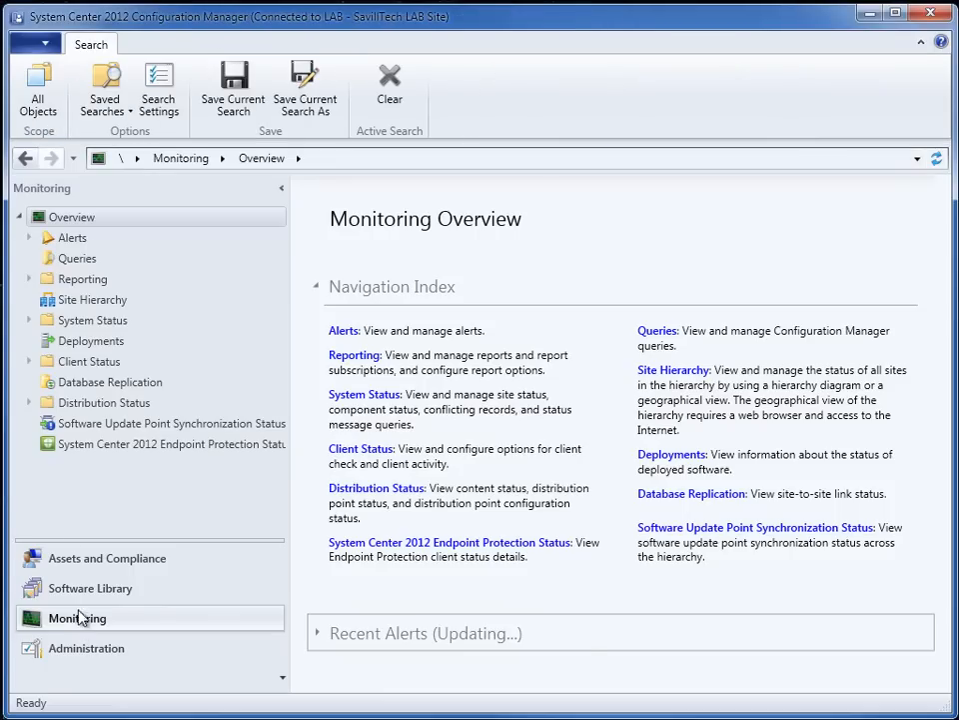
{"action": "left_click", "coordinate": [30, 402]}
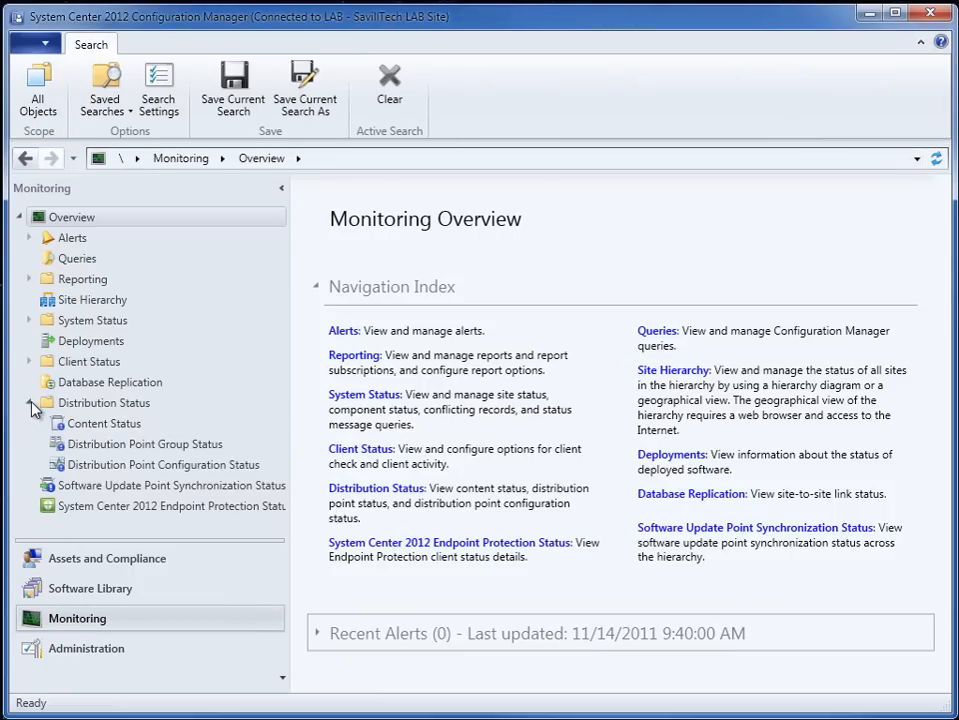
{"action": "left_click", "coordinate": [88, 427]}
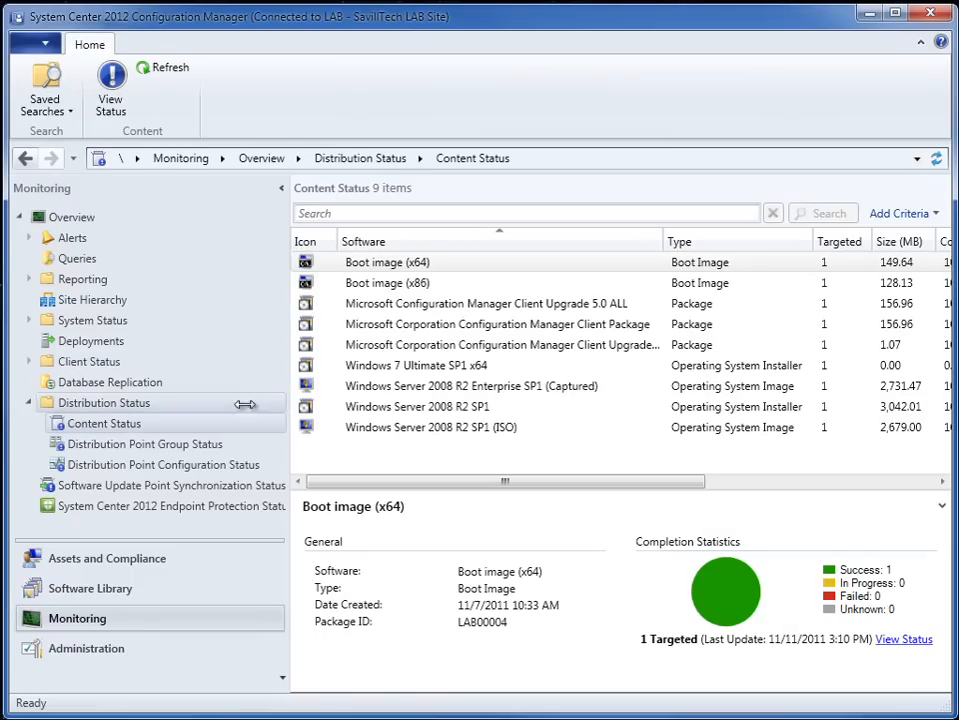
{"action": "left_click", "coordinate": [897, 366]}
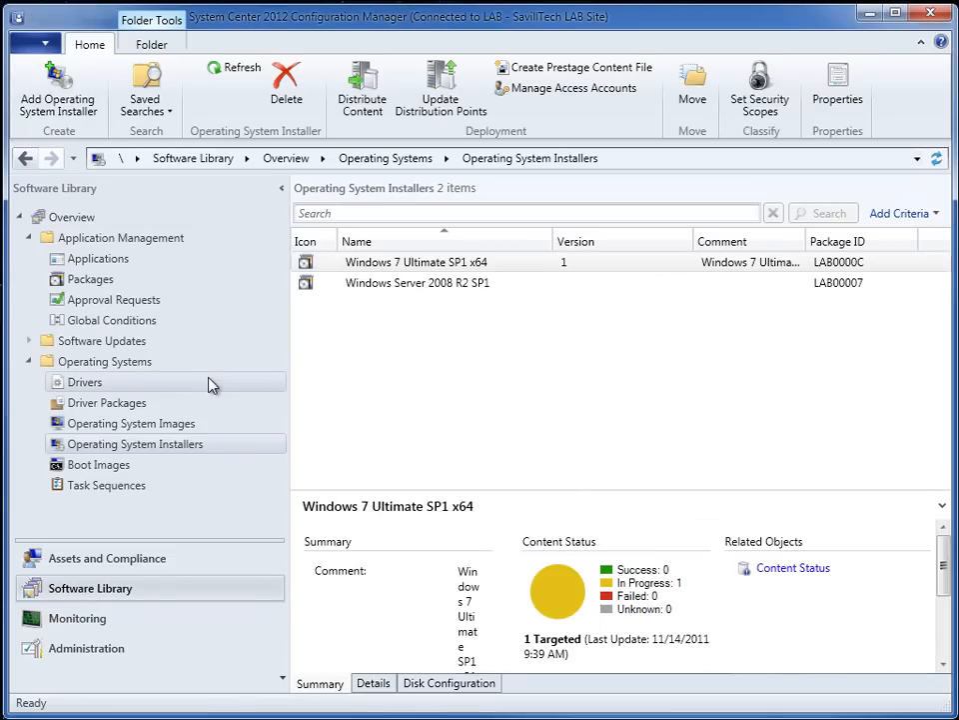
- Review the Boot image (x86) properties in the Software Library, covering its image details, command support and PXE deployment setting
{"action": "left_click", "coordinate": [115, 465]}
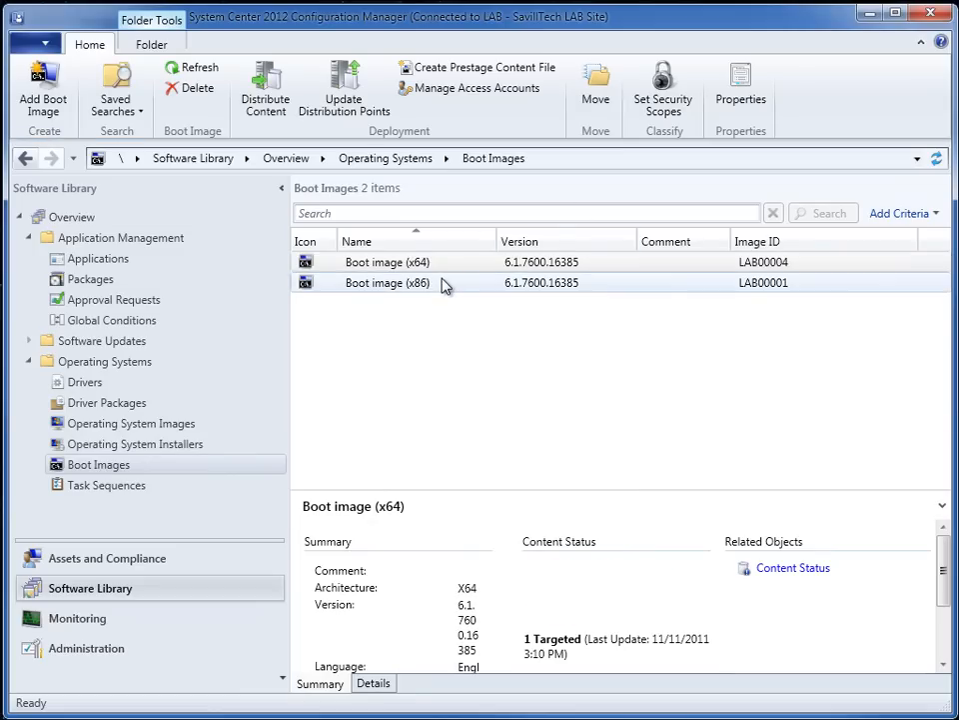
{"action": "right_click", "coordinate": [446, 284]}
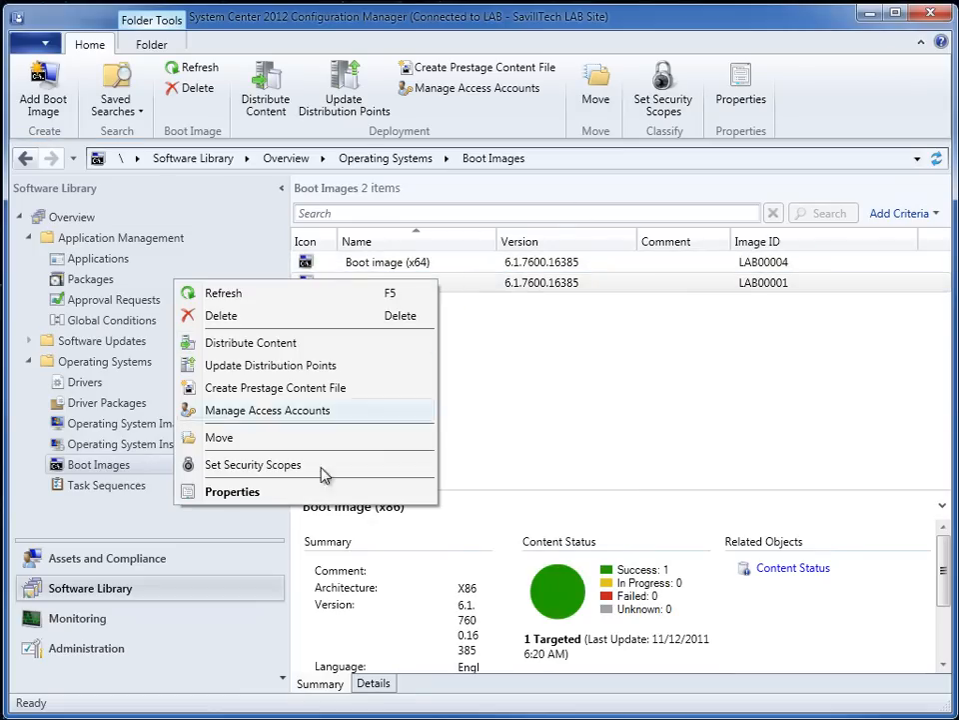
{"action": "left_click", "coordinate": [283, 491]}
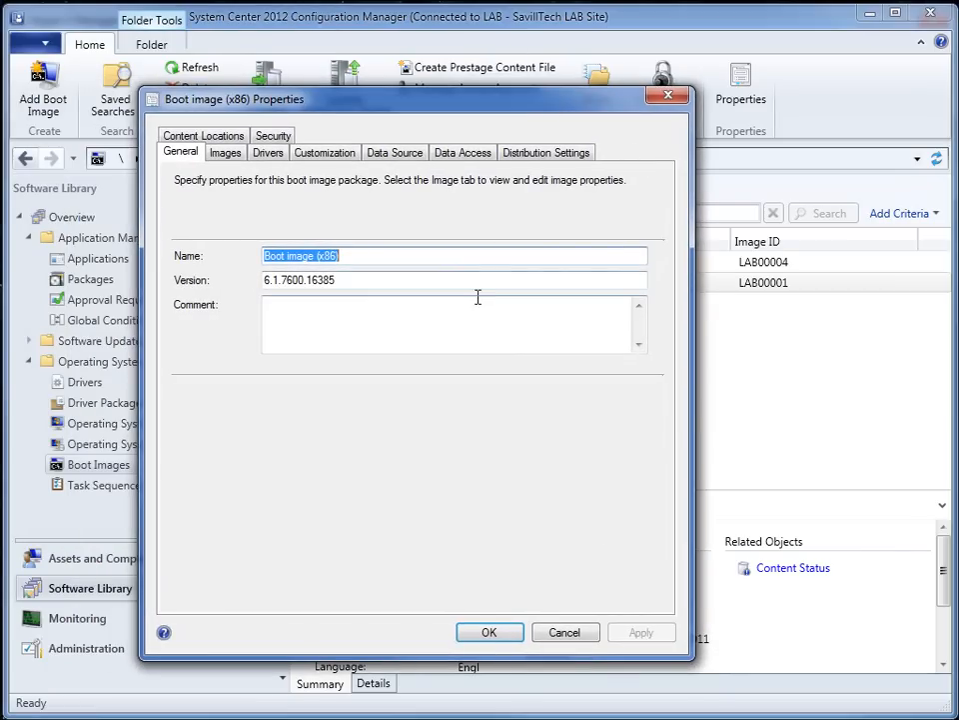
{"action": "left_click", "coordinate": [234, 155]}
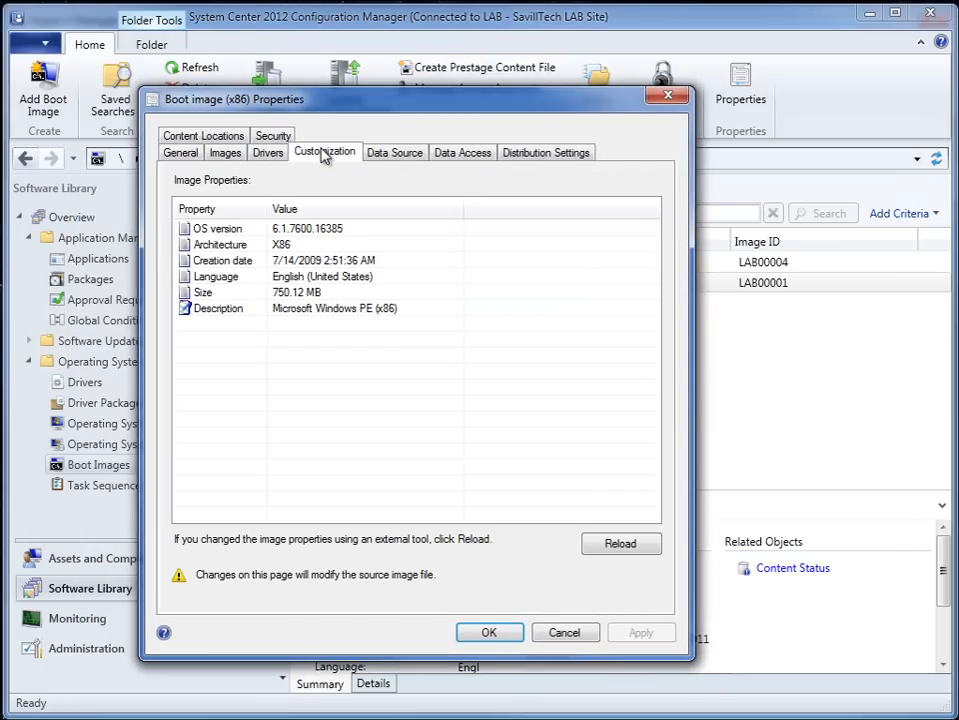
{"action": "left_click", "coordinate": [323, 154]}
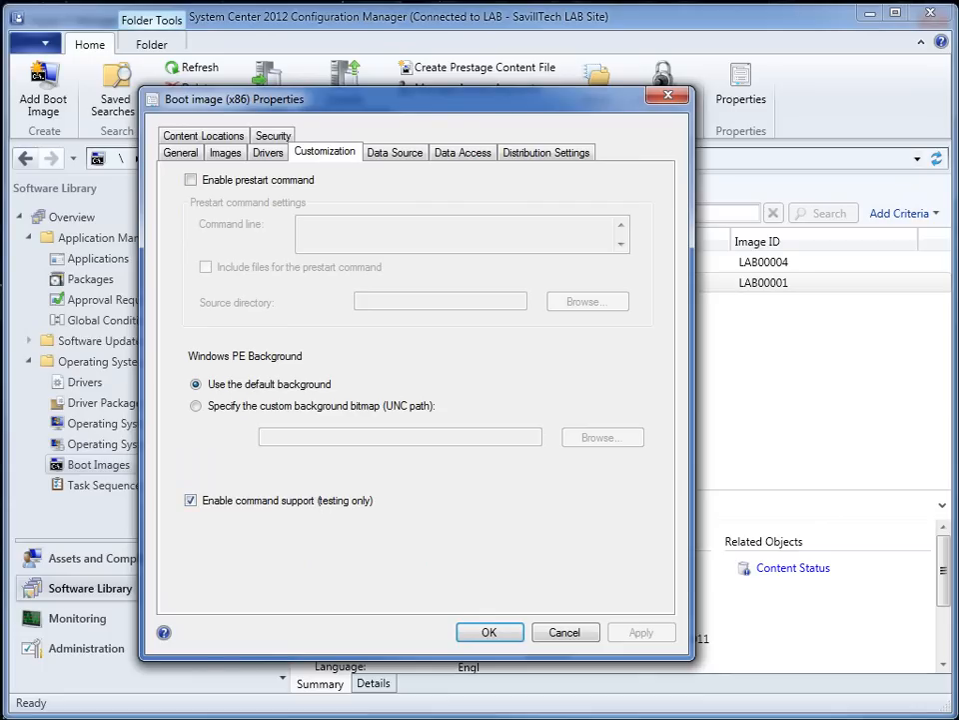
{"action": "key", "text": "alt+Tab"}
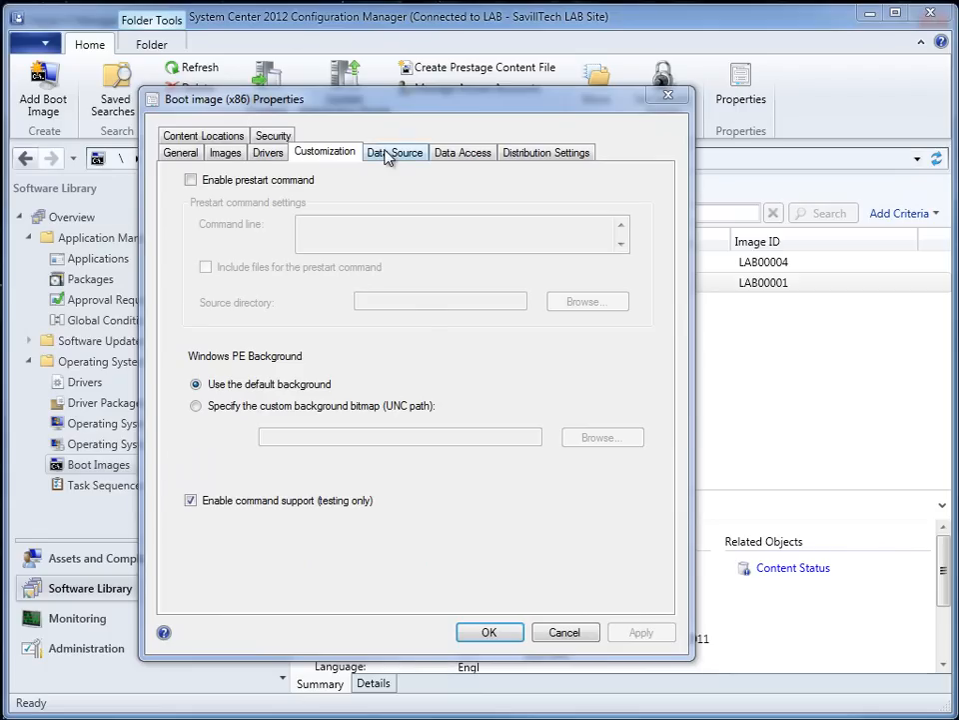
{"action": "left_click", "coordinate": [390, 155]}
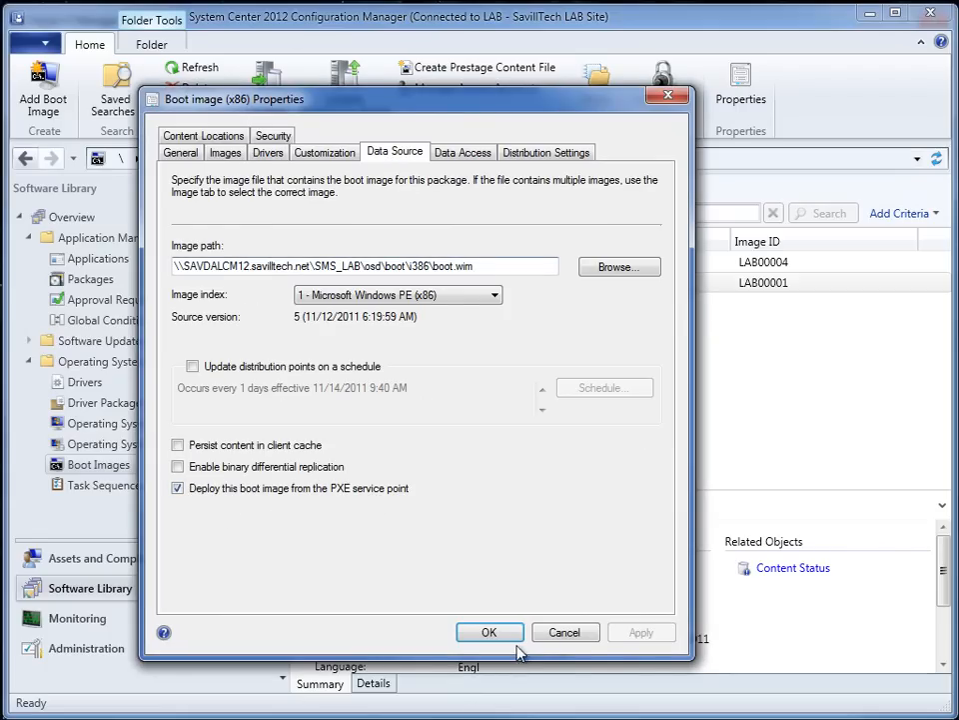
{"action": "left_click", "coordinate": [492, 635]}
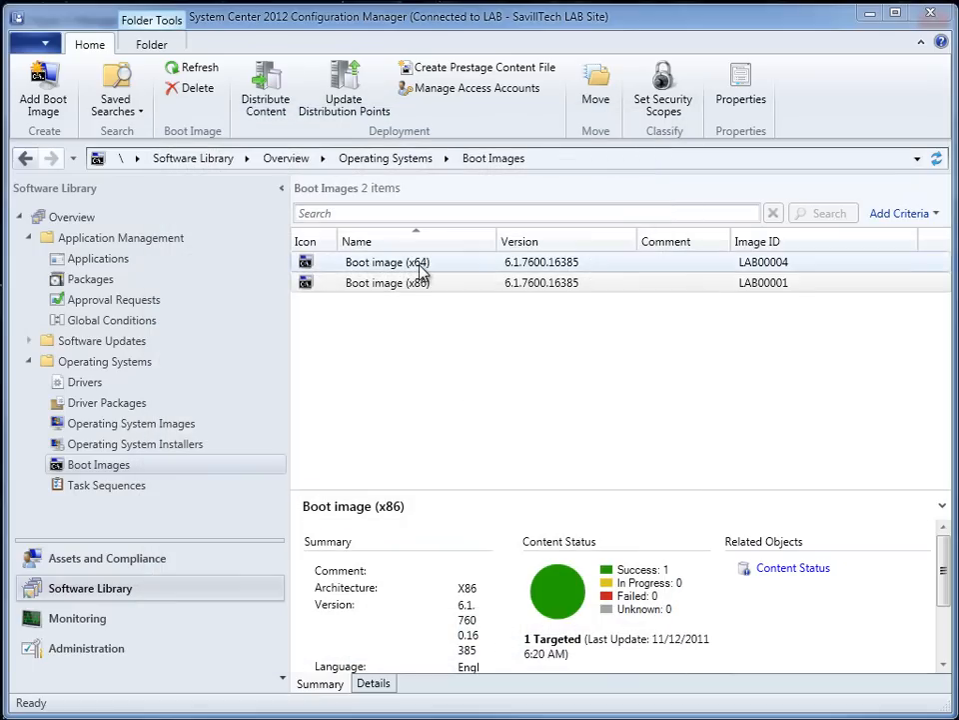
- Review the command support and PXE deployment settings of Boot image (x64), and view its image details
{"action": "right_click", "coordinate": [417, 265]}
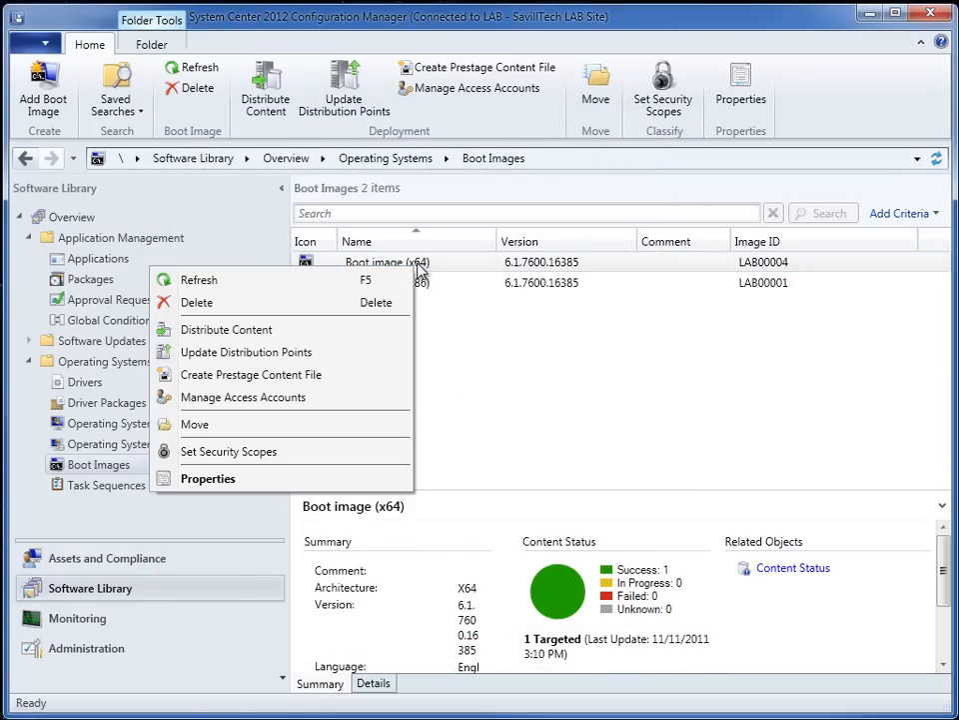
{"action": "left_click", "coordinate": [275, 486]}
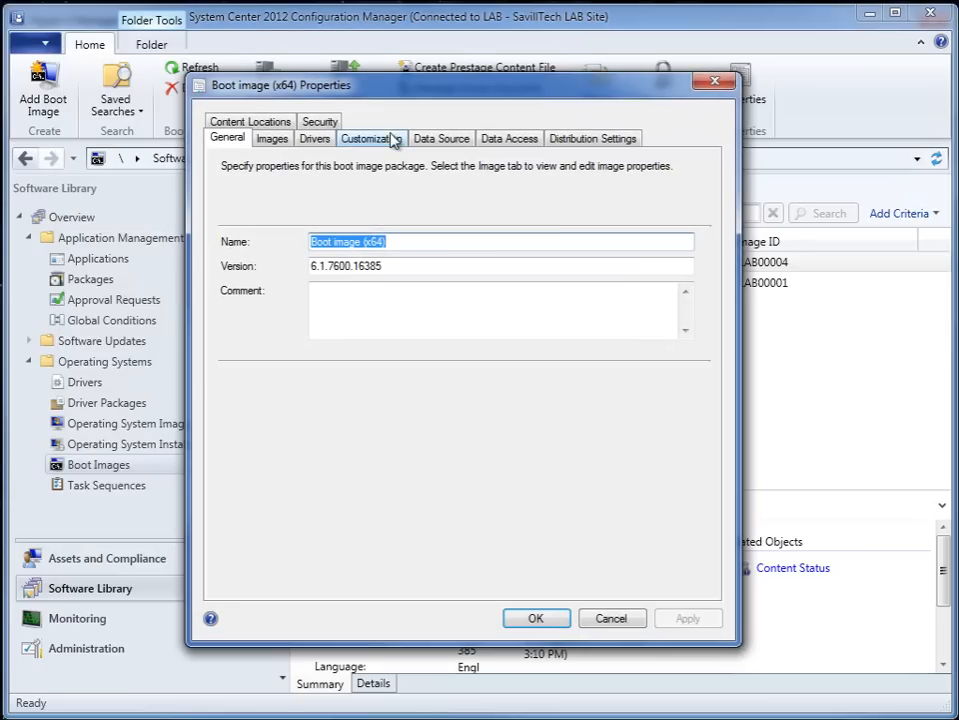
{"action": "left_click", "coordinate": [371, 139]}
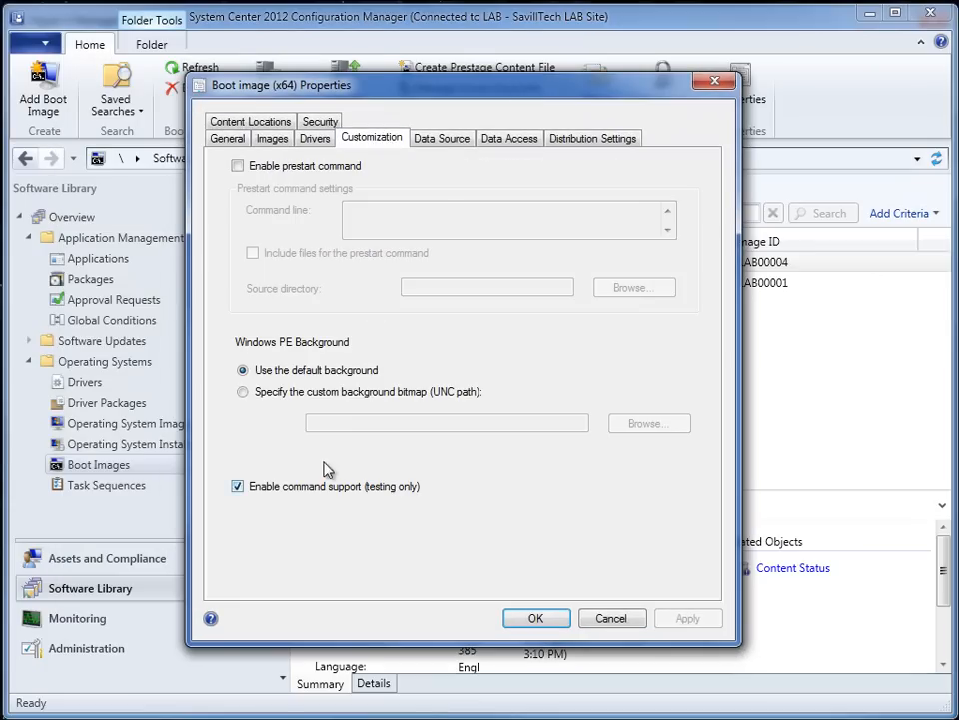
{"action": "left_click", "coordinate": [437, 143]}
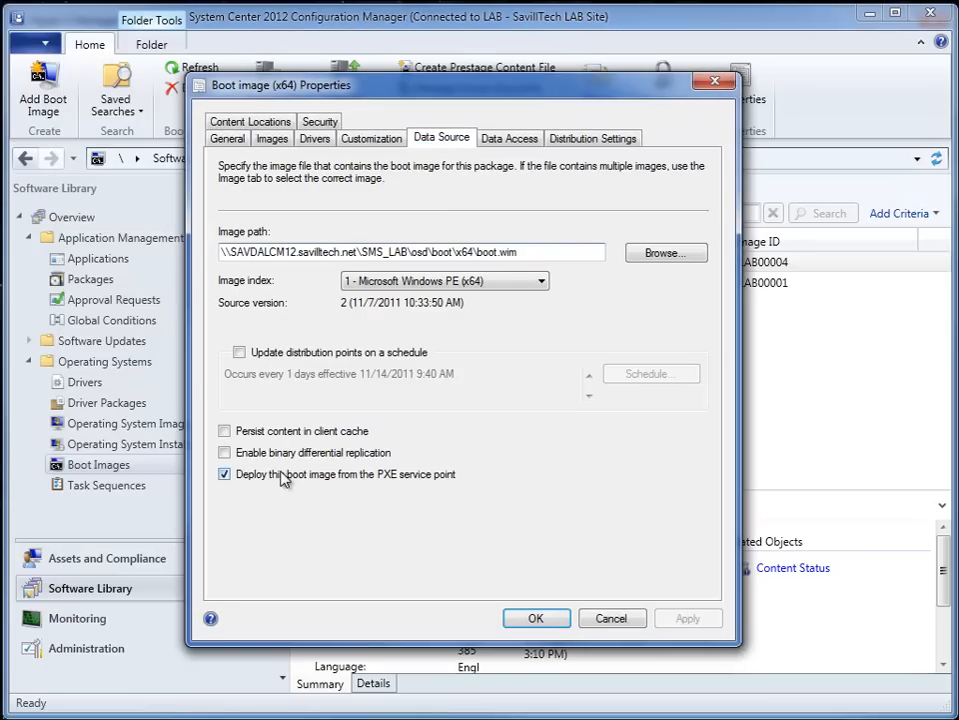
{"action": "left_click", "coordinate": [542, 618]}
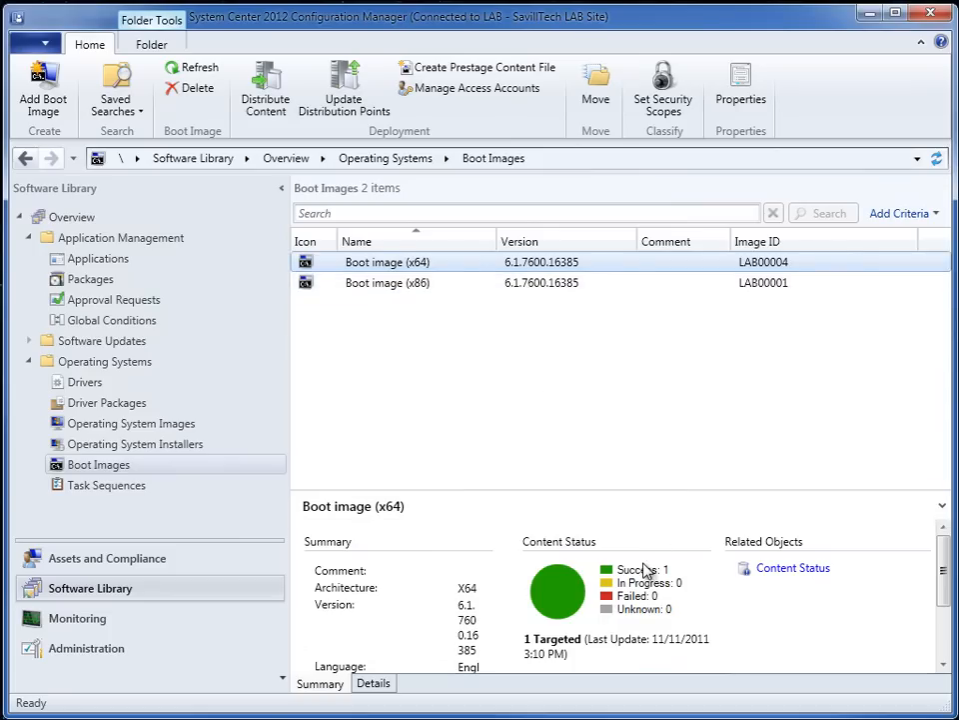
{"action": "left_click", "coordinate": [387, 684]}
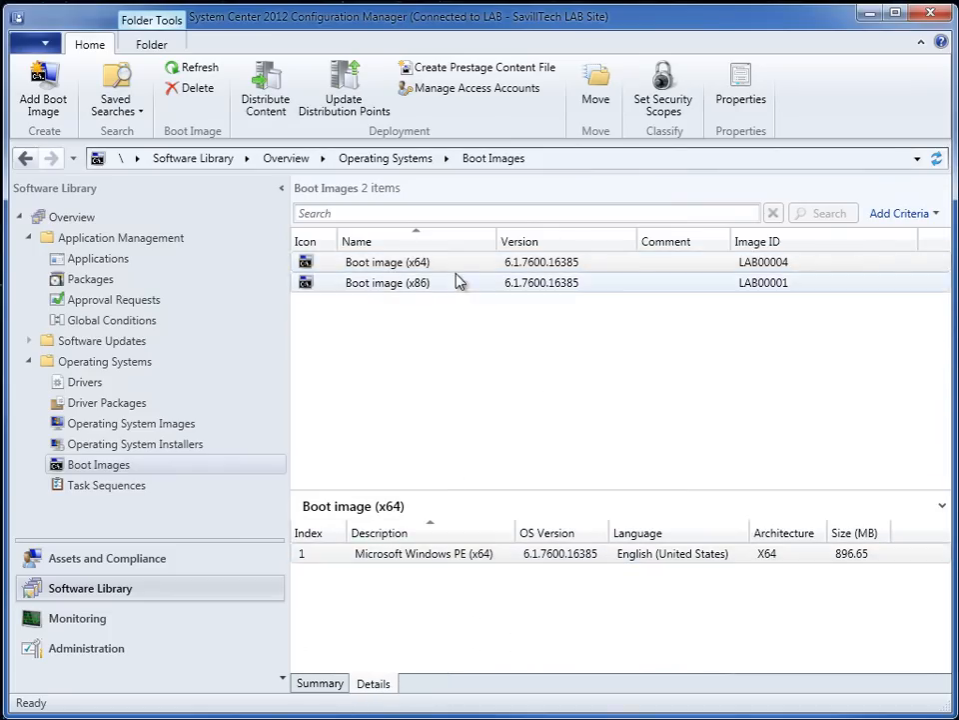
{"action": "right_click", "coordinate": [433, 264]}
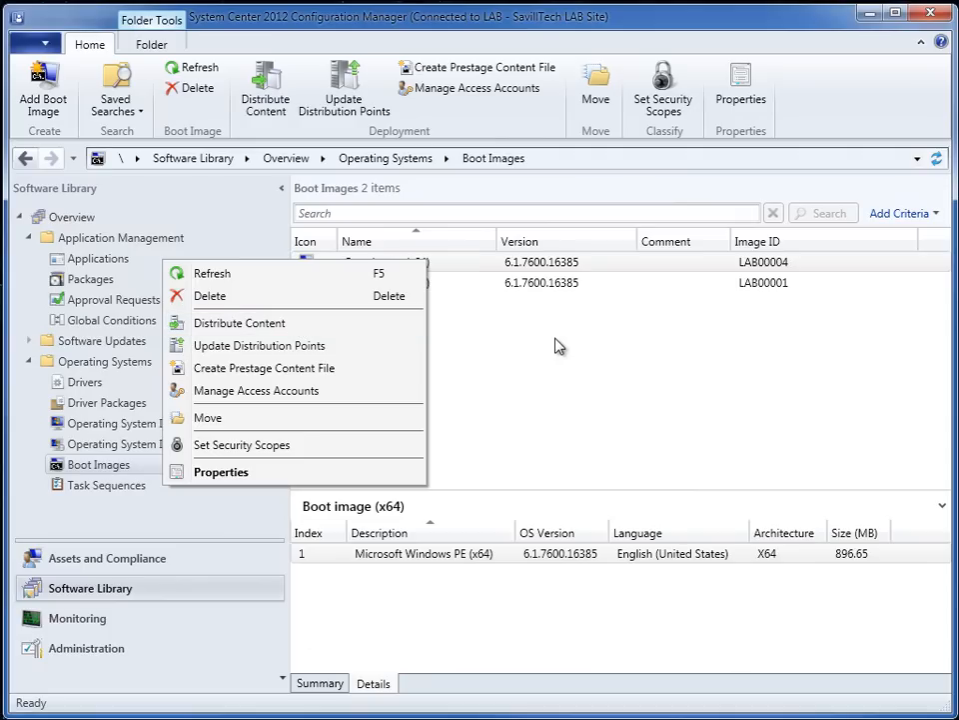
- Compare the content status of the x64 and x86 boot images and the Windows 7 Ultimate SP1 x64 installer in Monitoring
{"action": "left_click", "coordinate": [85, 624]}
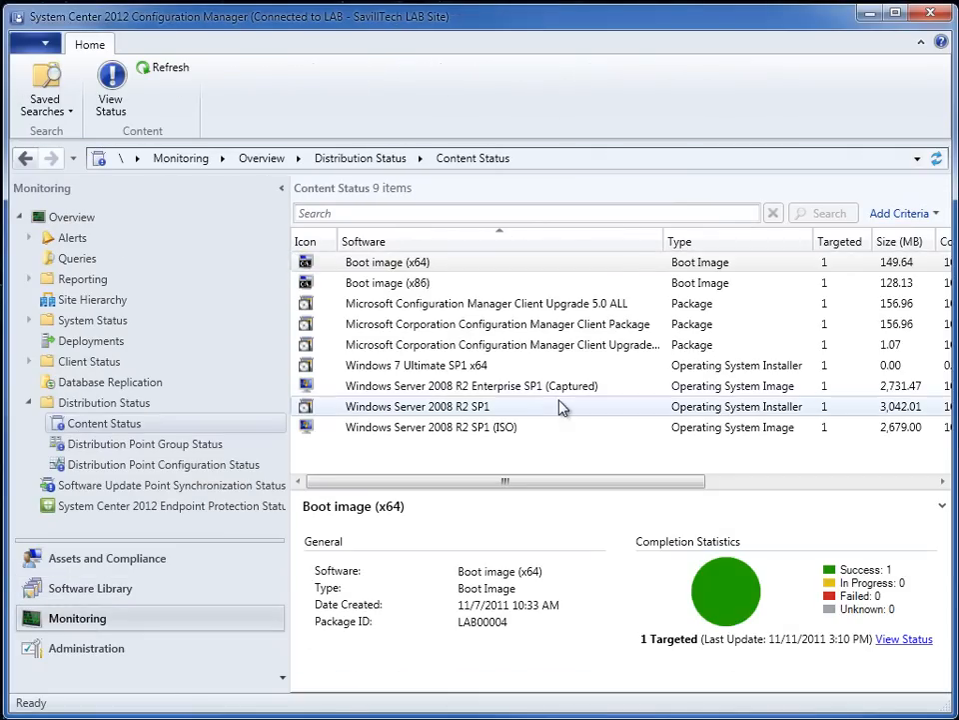
{"action": "left_click", "coordinate": [452, 266]}
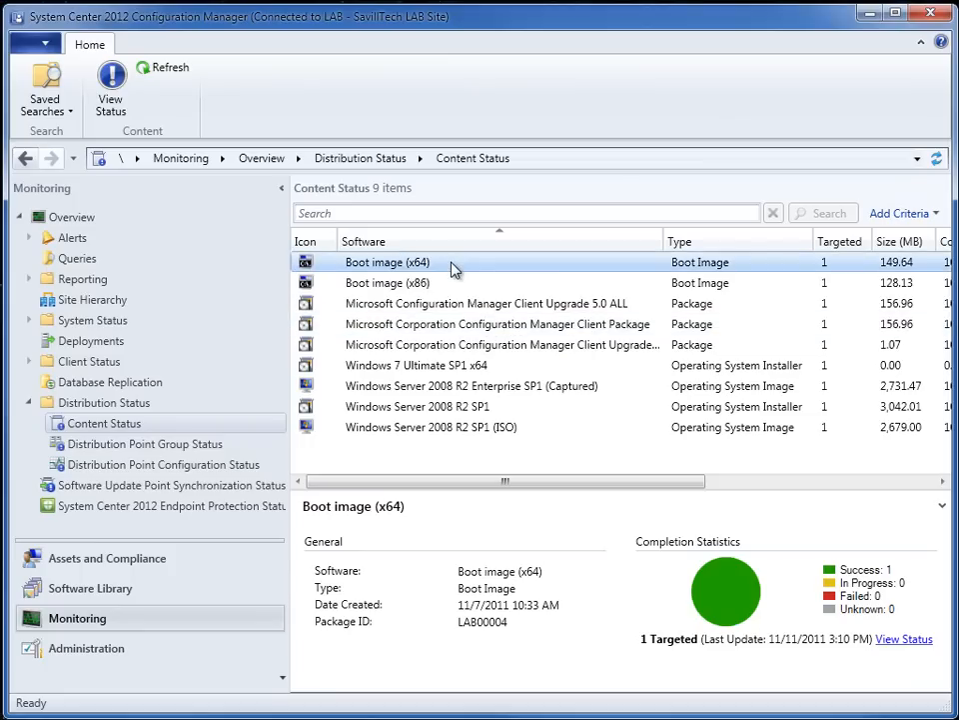
{"action": "left_click", "coordinate": [456, 285]}
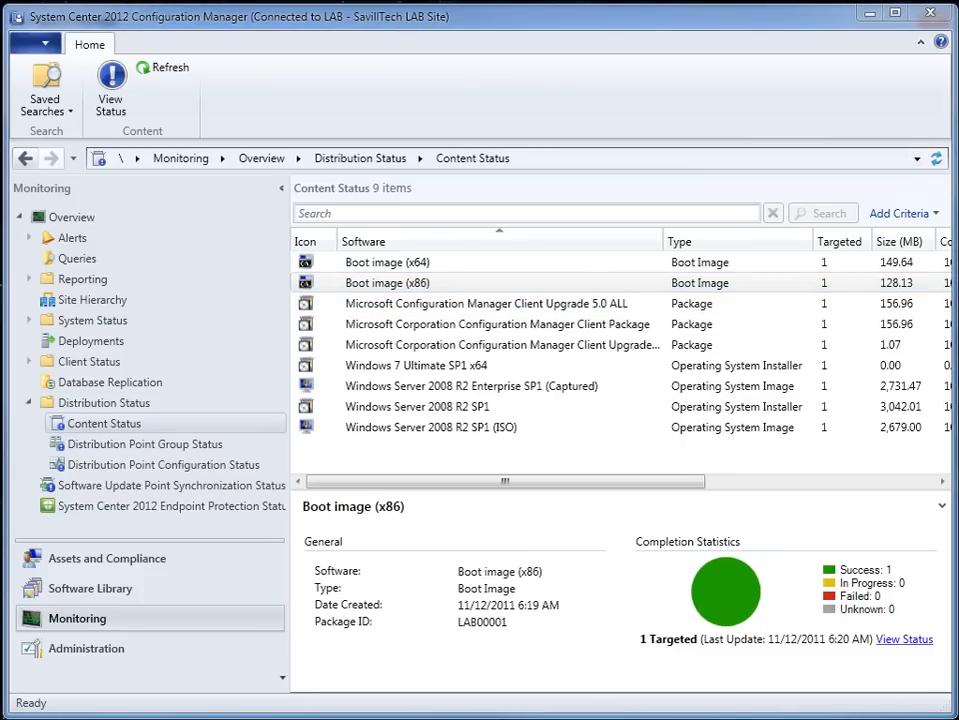
{"action": "left_click", "coordinate": [399, 366]}
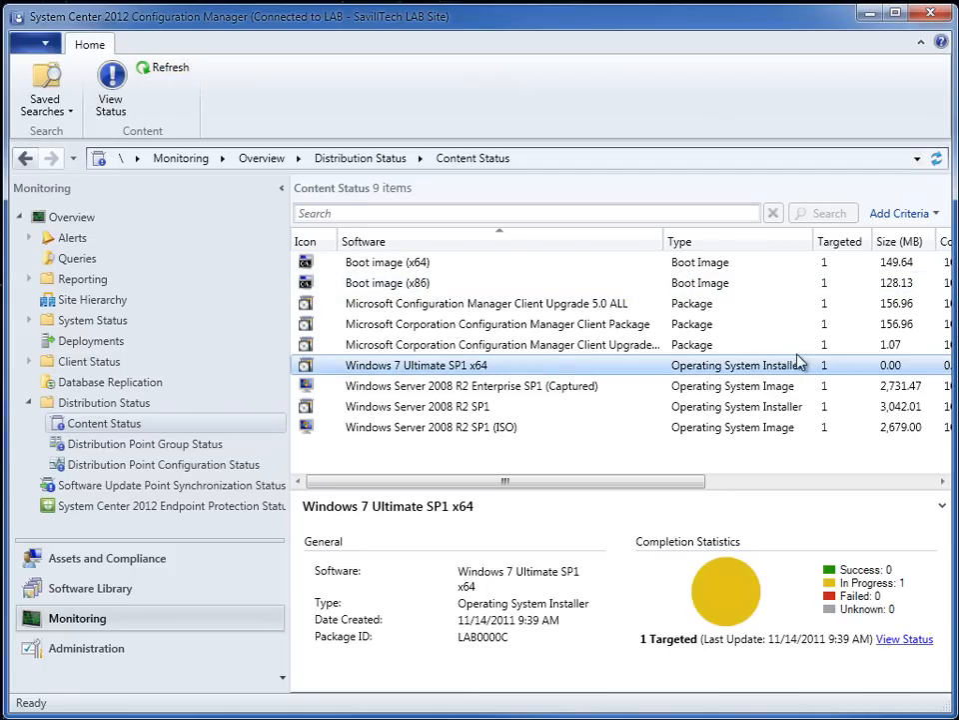
{"action": "left_click_drag", "start_coordinate": [697, 488], "coordinate": [666, 489]}
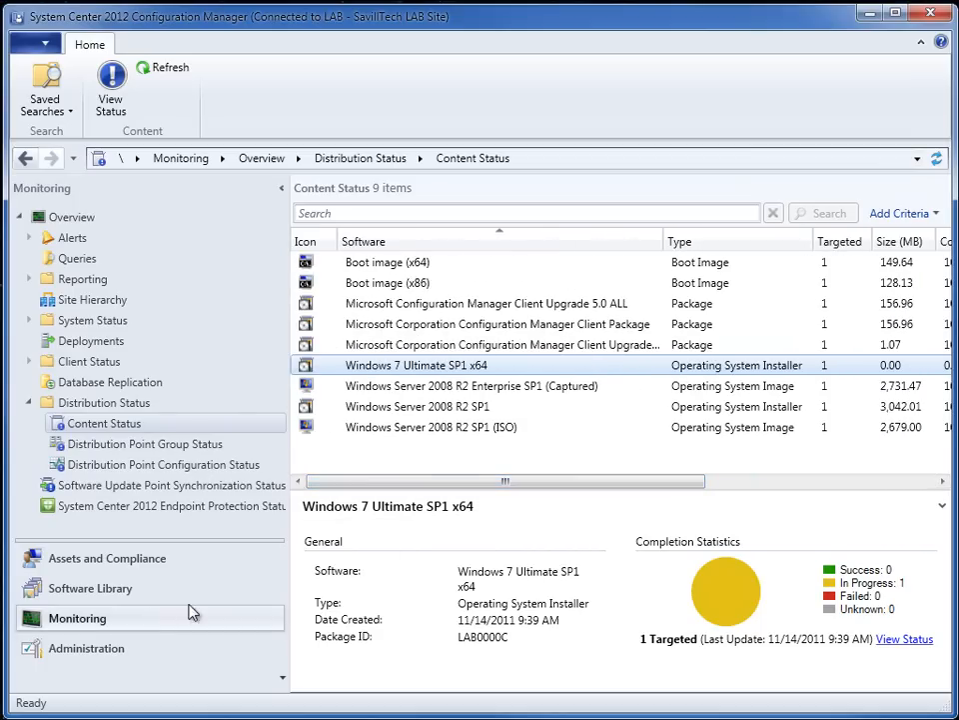
- Start a new task sequence in the Software Library that builds and captures a reference operating system image
{"action": "left_click", "coordinate": [130, 592]}
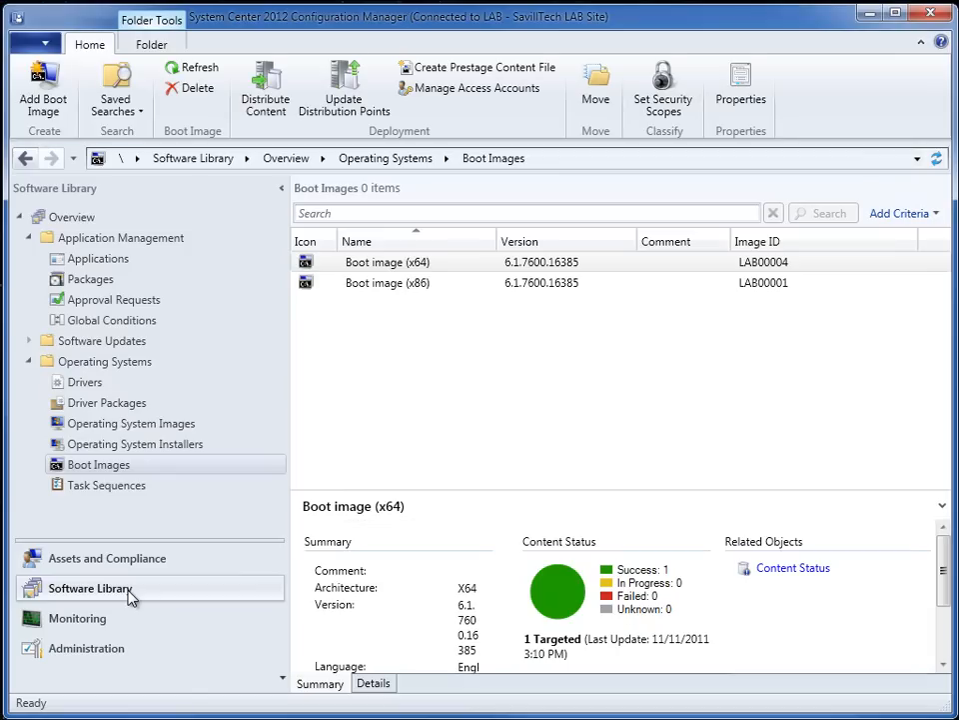
{"action": "left_click", "coordinate": [130, 487]}
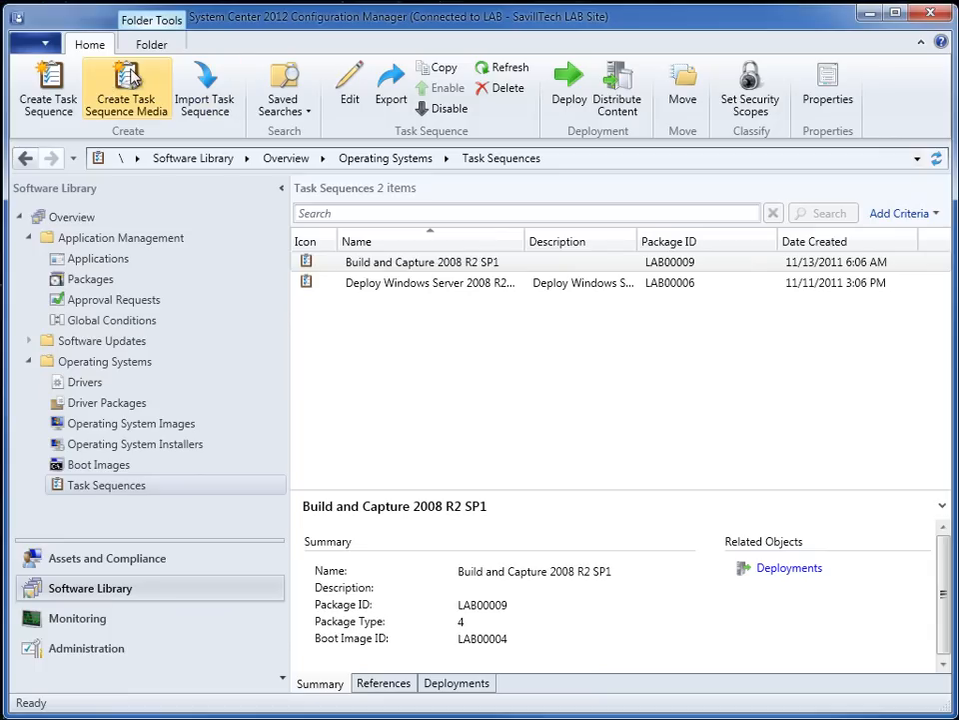
{"action": "left_click", "coordinate": [66, 89]}
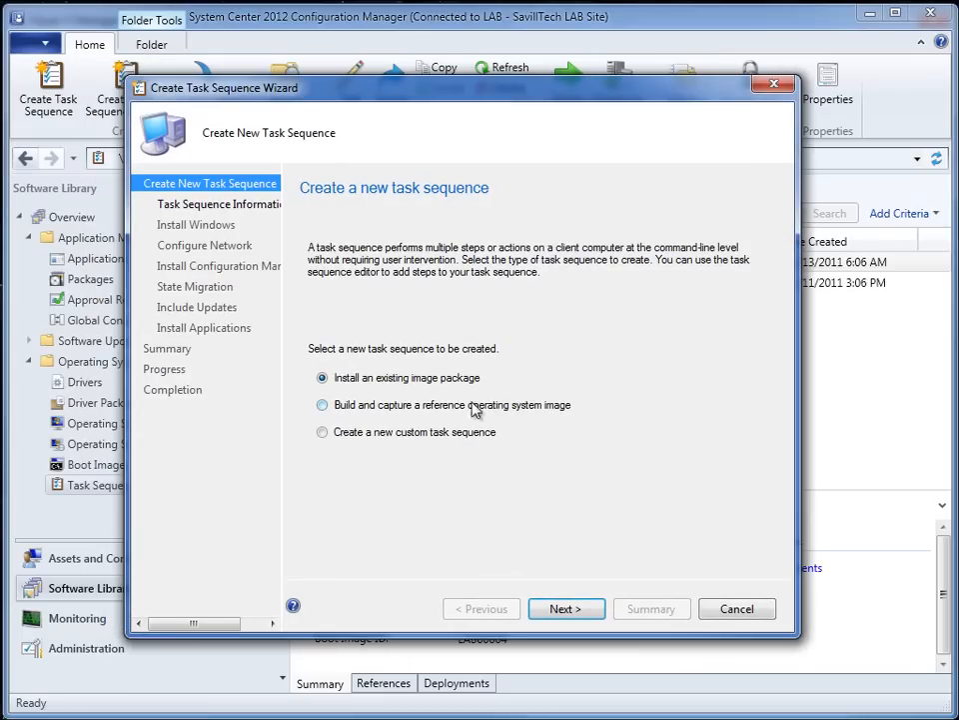
{"action": "left_click", "coordinate": [322, 405]}
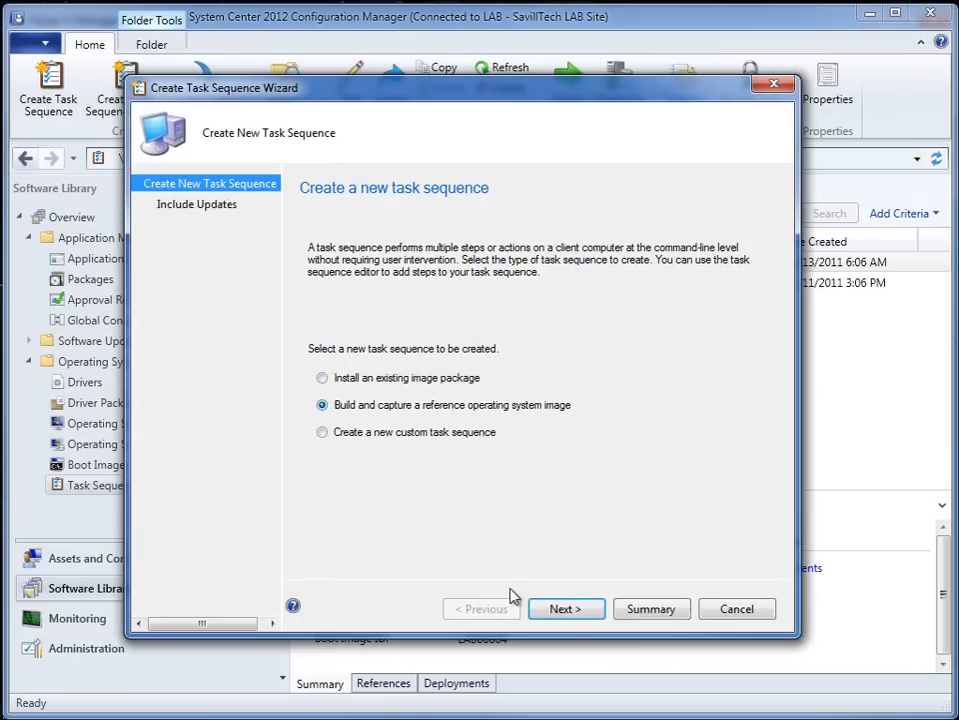
{"action": "left_click", "coordinate": [565, 612]}
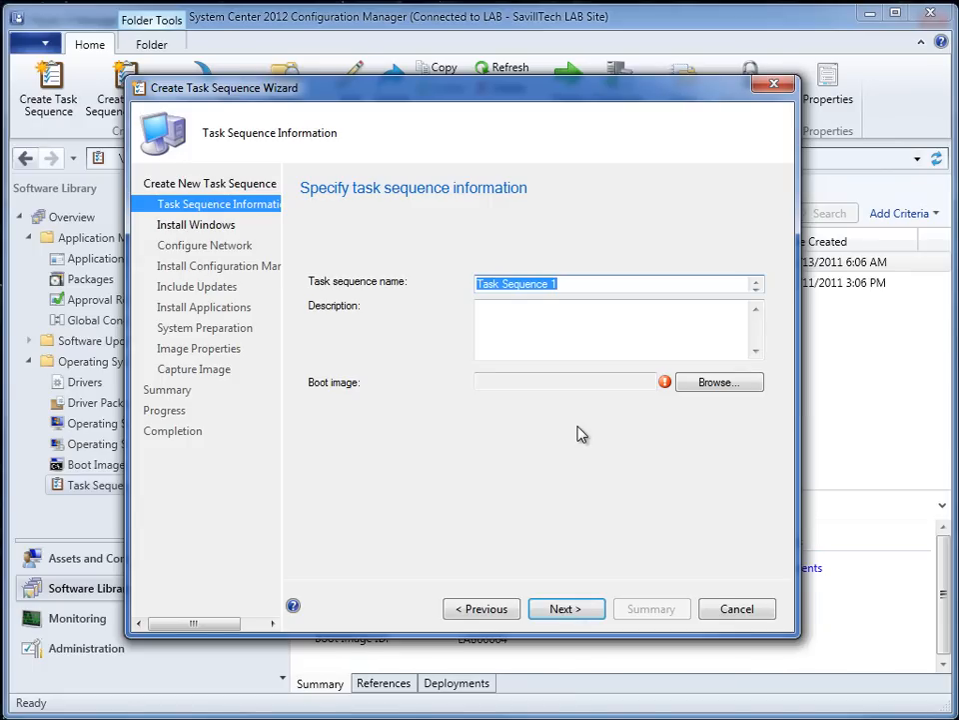
- Name the task sequence "Build and Capture Windows 7 SP1" and use the same text as its description
{"action": "type", "text": "Build and Capture Windows 7 SP1"}
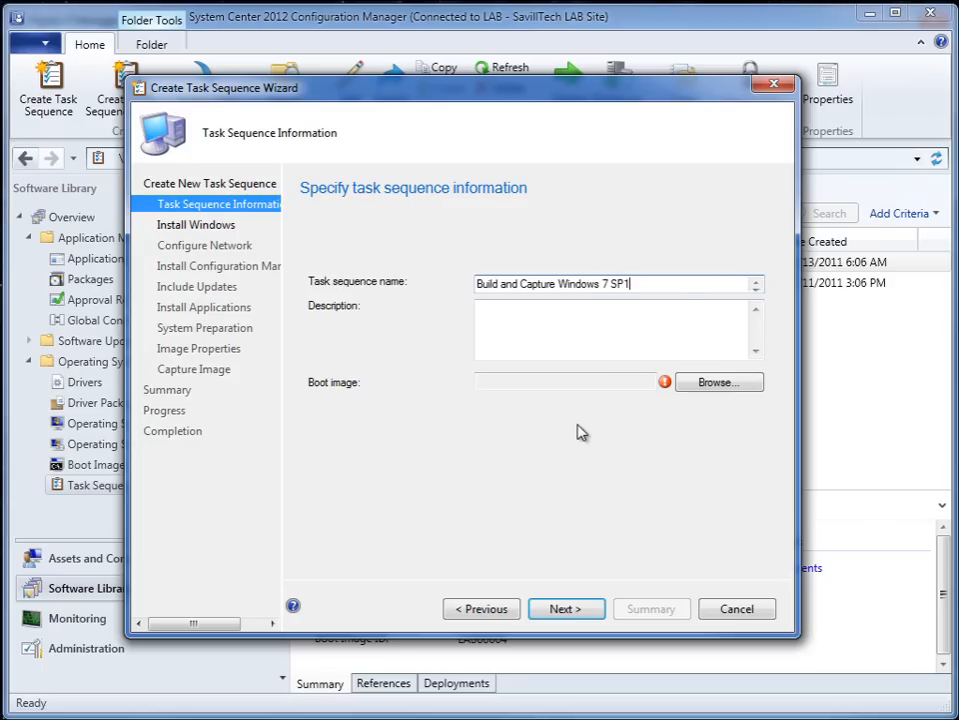
{"action": "left_click_drag", "start_coordinate": [662, 285], "coordinate": [396, 285]}
{"action": "key", "text": "ctrl+c"}
{"action": "left_click", "coordinate": [509, 316]}
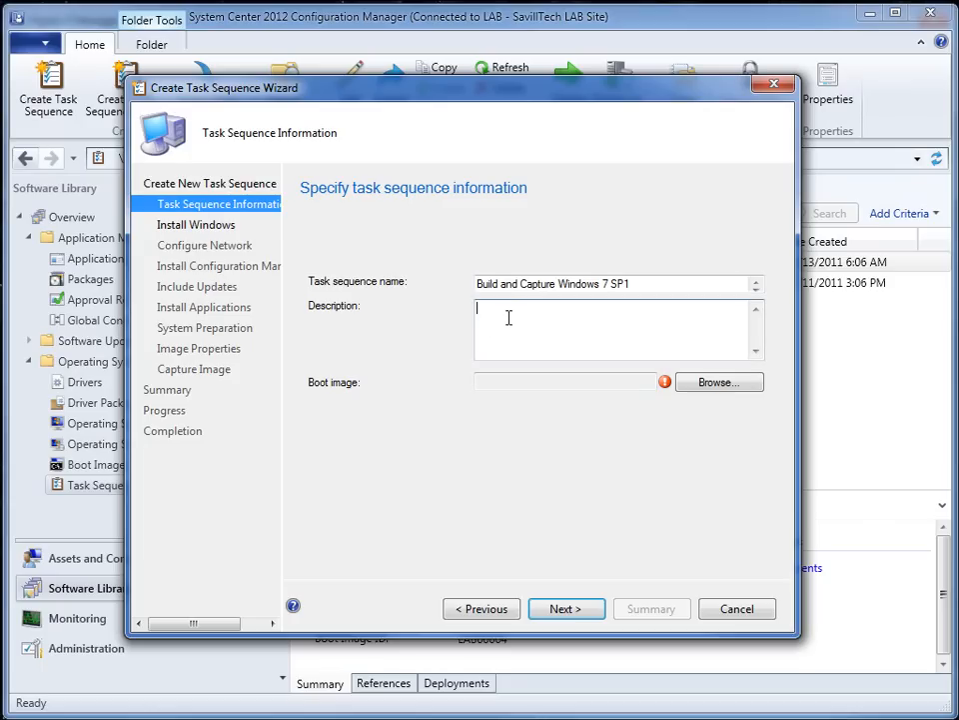
{"action": "key", "text": "ctrl+v"}
- Assign Boot image (x64) 6.1.7600.16385 en-US to the task sequence and continue to the Windows installation settings
{"action": "left_click", "coordinate": [712, 383]}
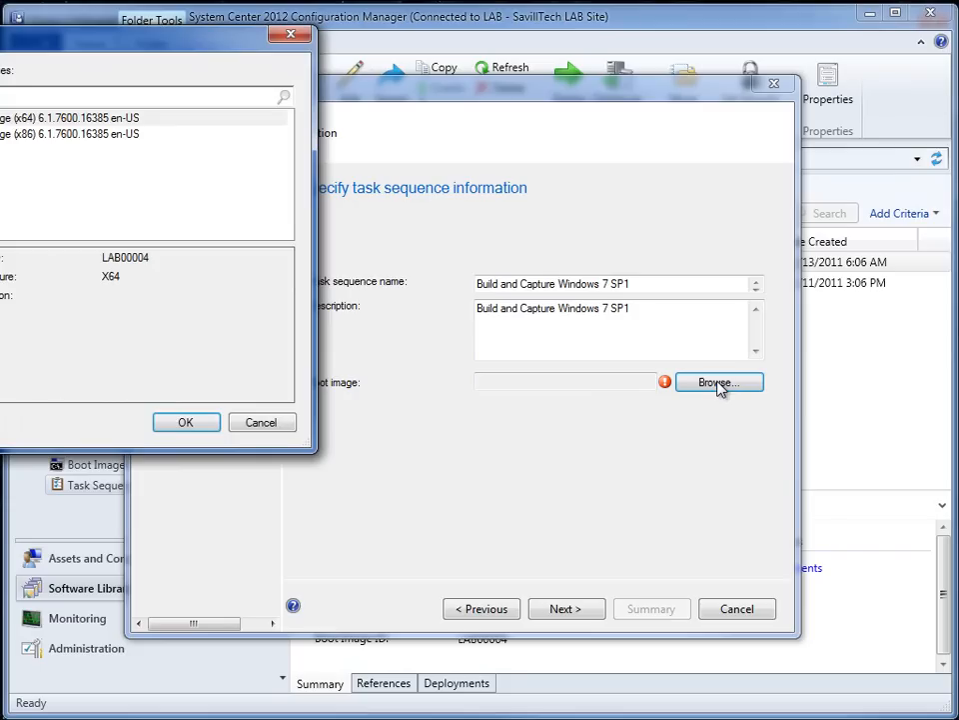
{"action": "left_click_drag", "start_coordinate": [160, 39], "coordinate": [425, 143]}
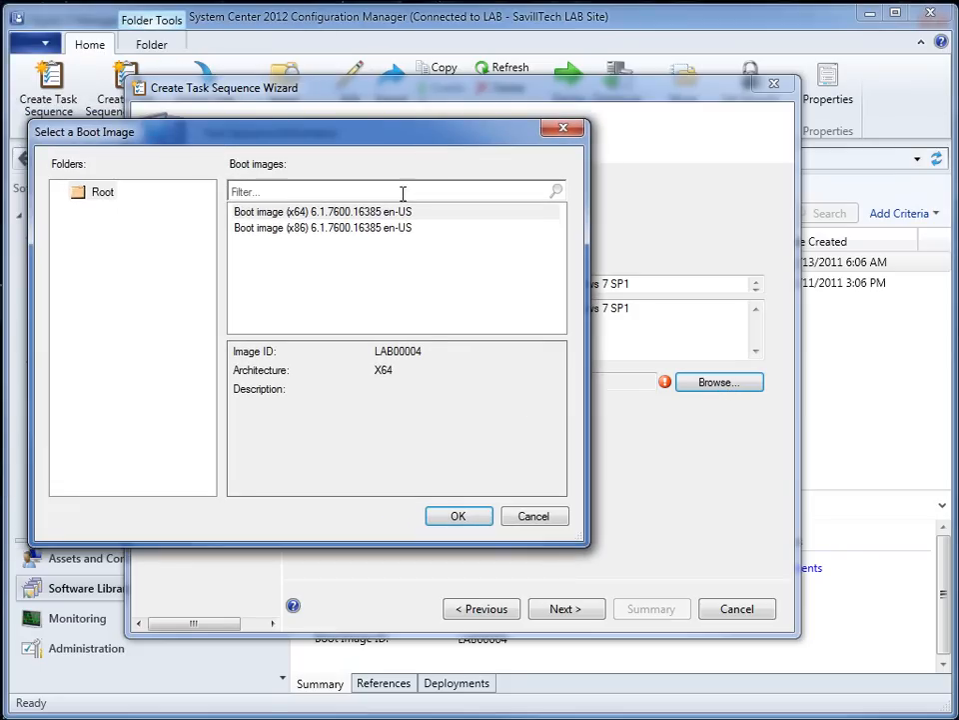
{"action": "left_click", "coordinate": [302, 213]}
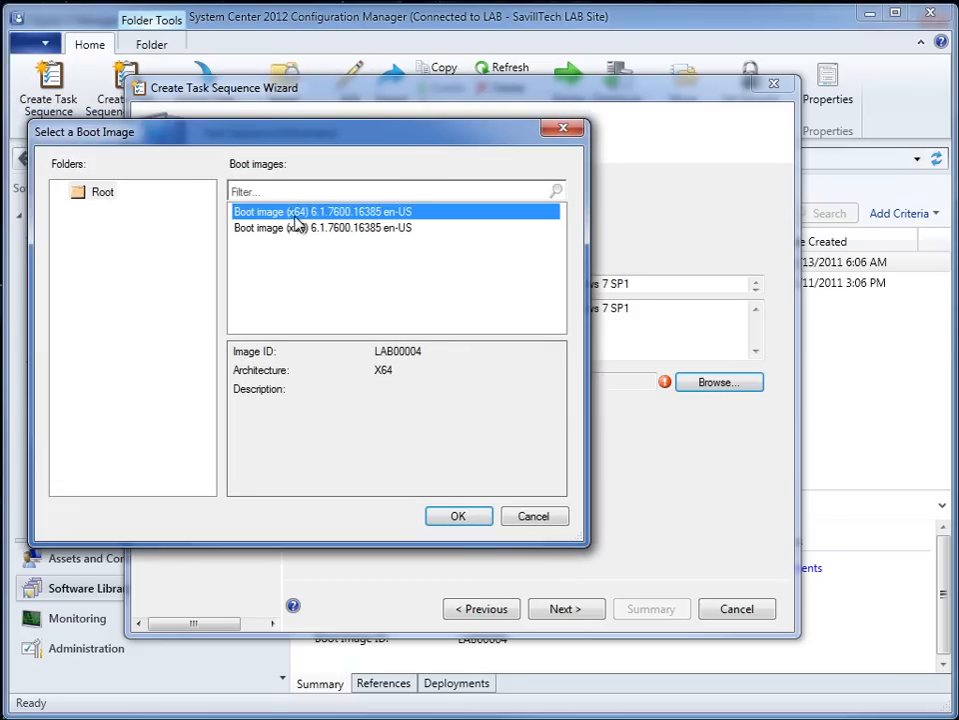
{"action": "left_click", "coordinate": [458, 517]}
{"action": "left_click", "coordinate": [568, 612]}
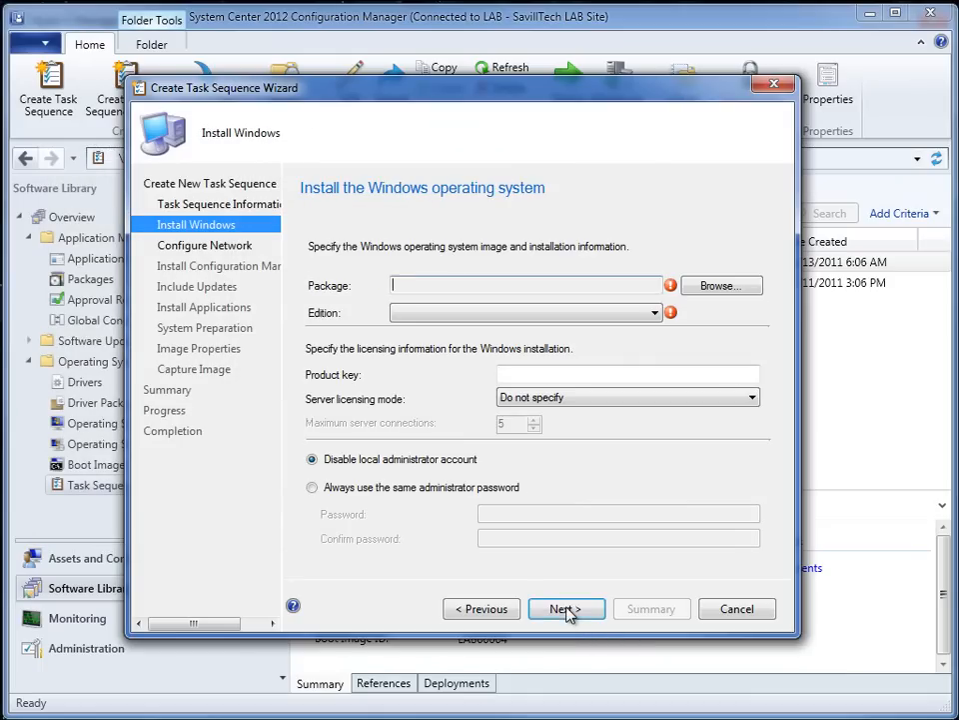
- Use the Windows 7 Ultimate SP1 x64 install package with edition "4 - Windows 7 ULTIMATE", and continue to the network settings
{"action": "left_click", "coordinate": [718, 289]}
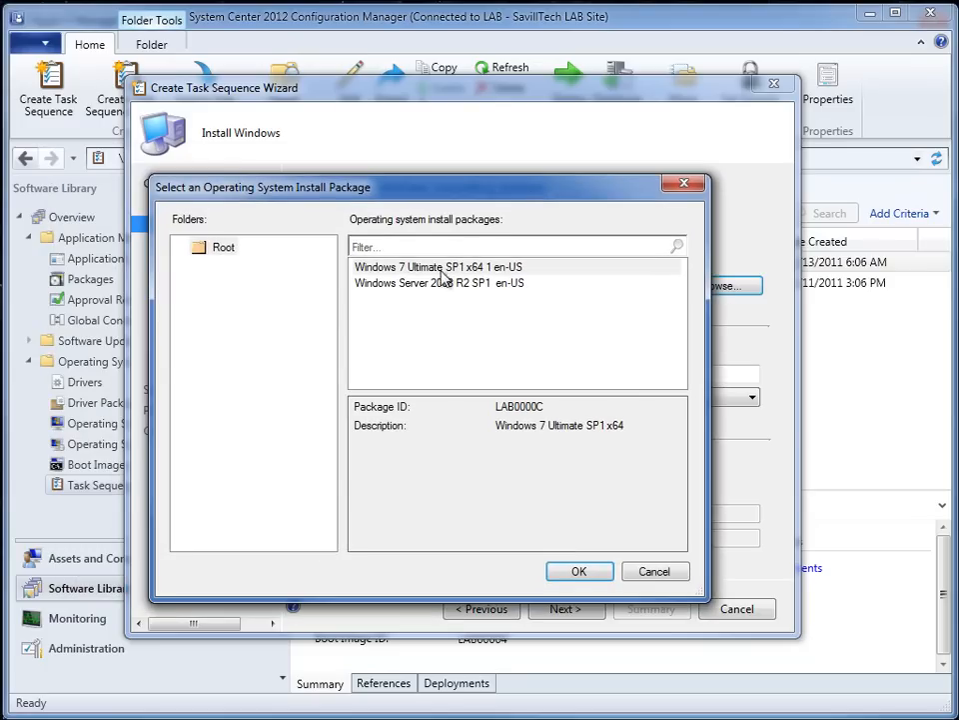
{"action": "left_click", "coordinate": [463, 268]}
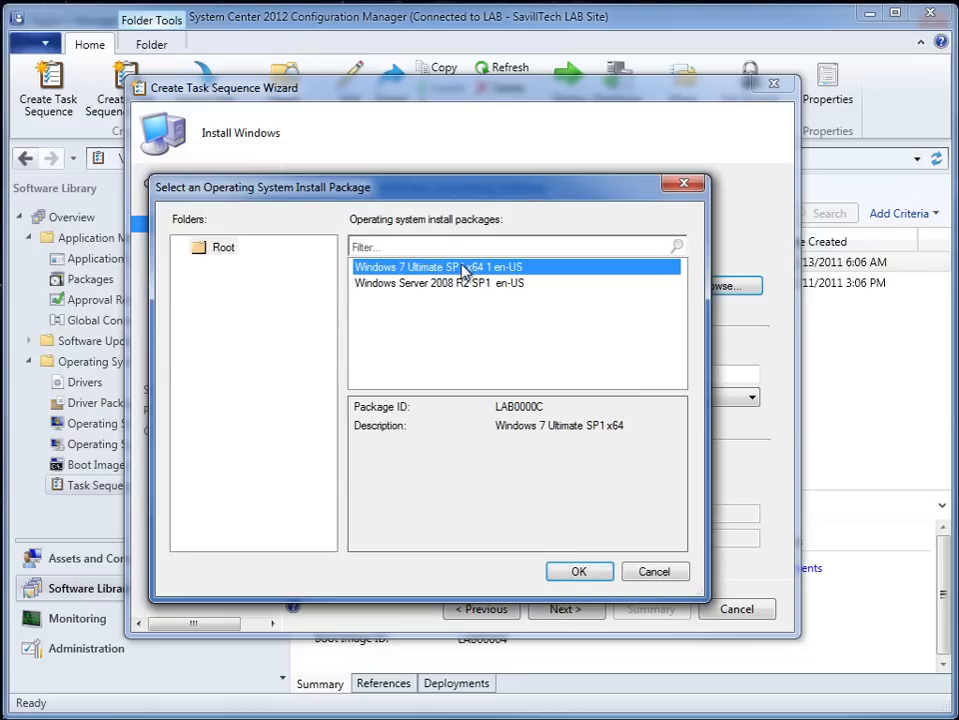
{"action": "left_click", "coordinate": [580, 571]}
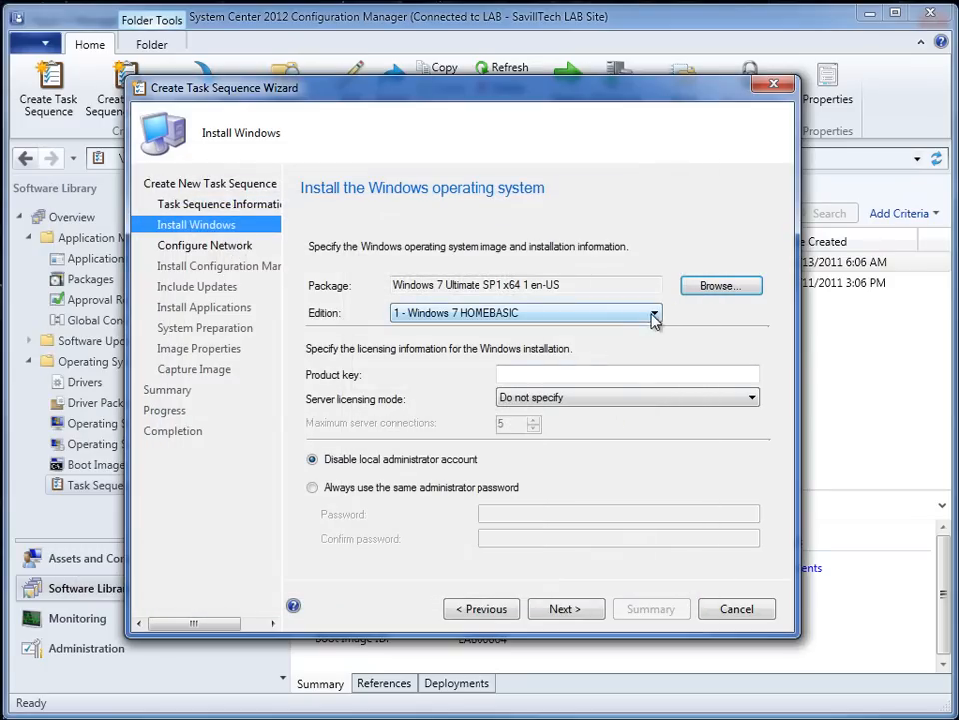
{"action": "left_click", "coordinate": [655, 315]}
{"action": "left_click", "coordinate": [486, 364]}
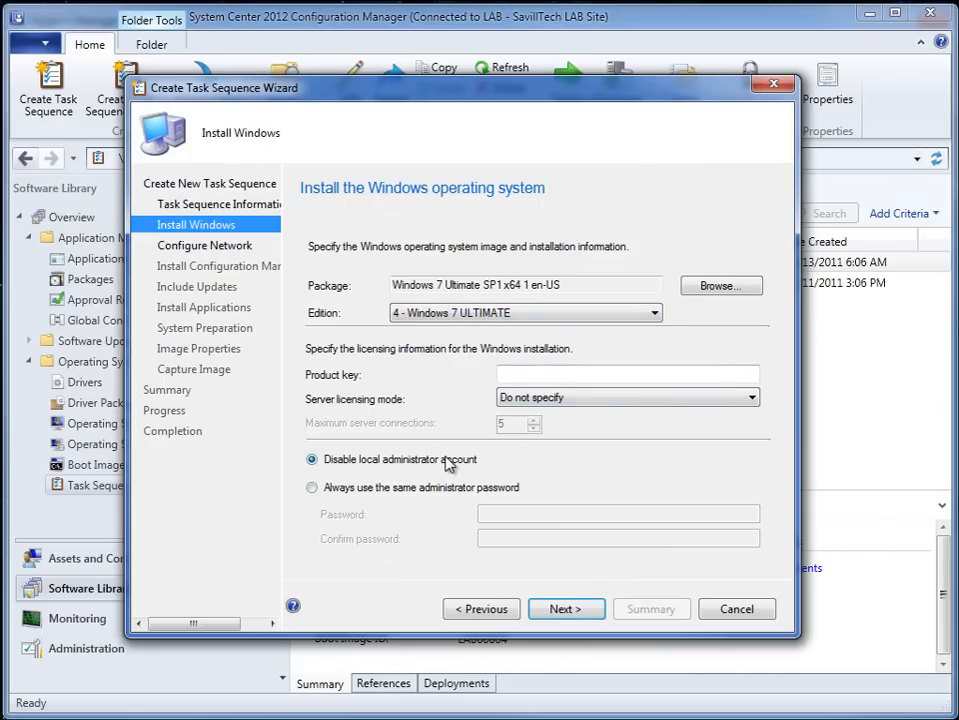
{"action": "left_click", "coordinate": [563, 612]}
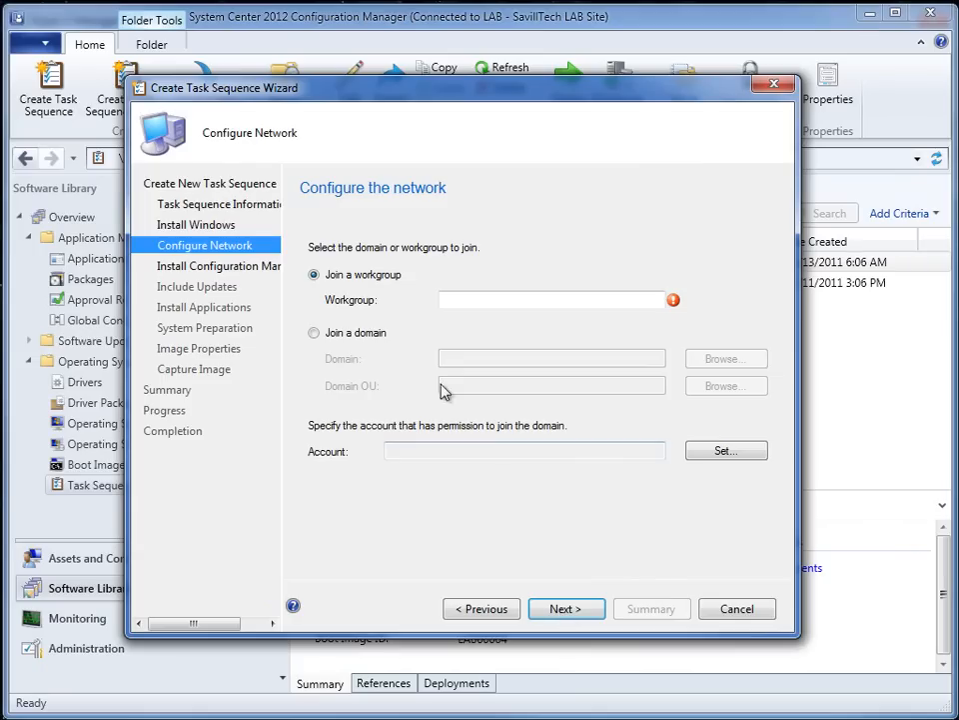
- Set the computer to join the workgroup "workgroup" and continue to the Configuration Manager client settings
{"action": "left_click", "coordinate": [442, 301]}
{"action": "type", "text": "workgroup"}
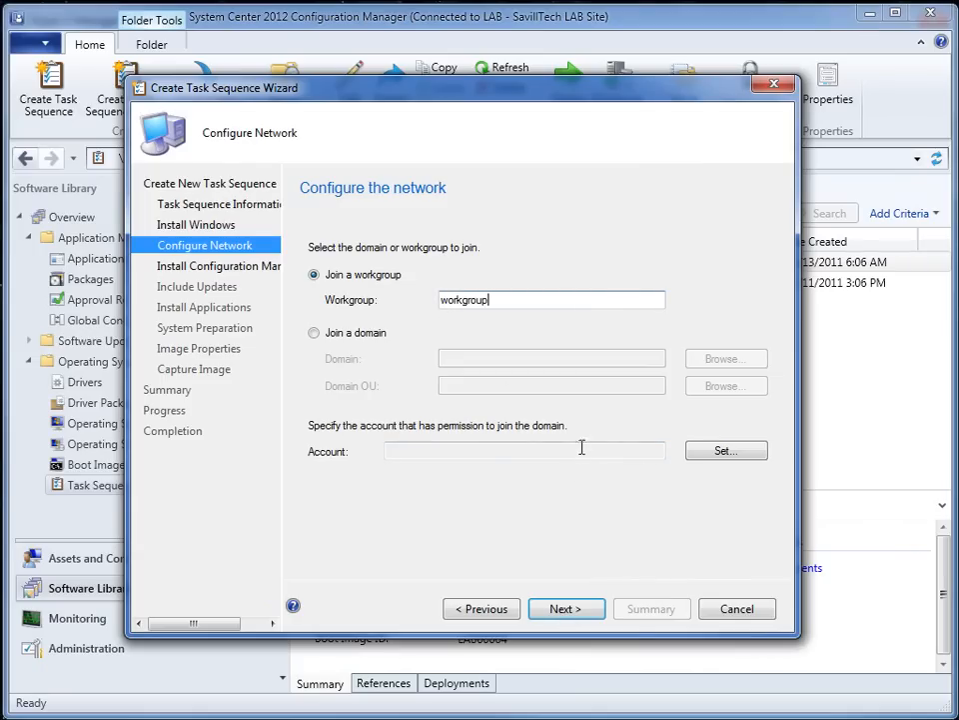
{"action": "left_click", "coordinate": [572, 612]}
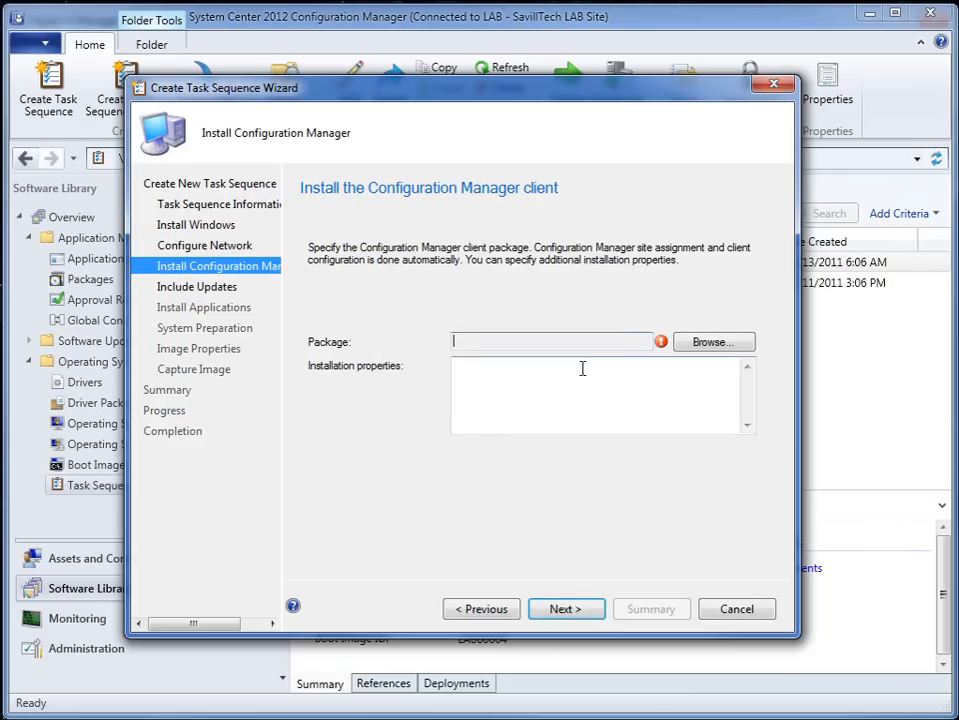
- Select Microsoft Configuration Manager Client Upgrade 5.0 ALL as the client package and continue to the software updates settings
{"action": "left_click", "coordinate": [713, 344]}
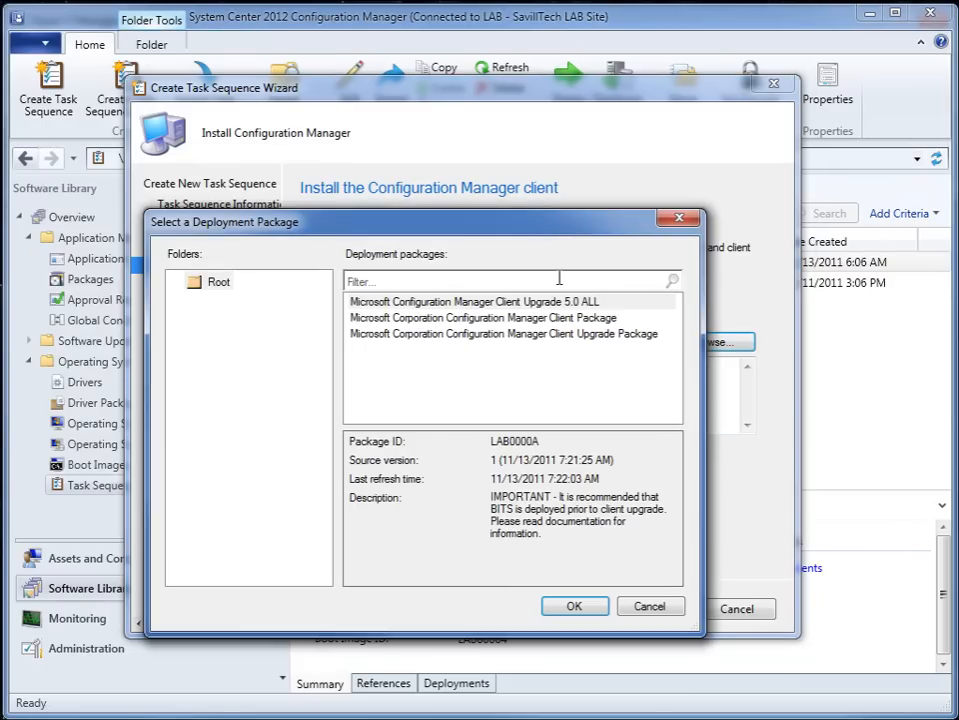
{"action": "left_click", "coordinate": [546, 303]}
{"action": "left_click", "coordinate": [574, 606]}
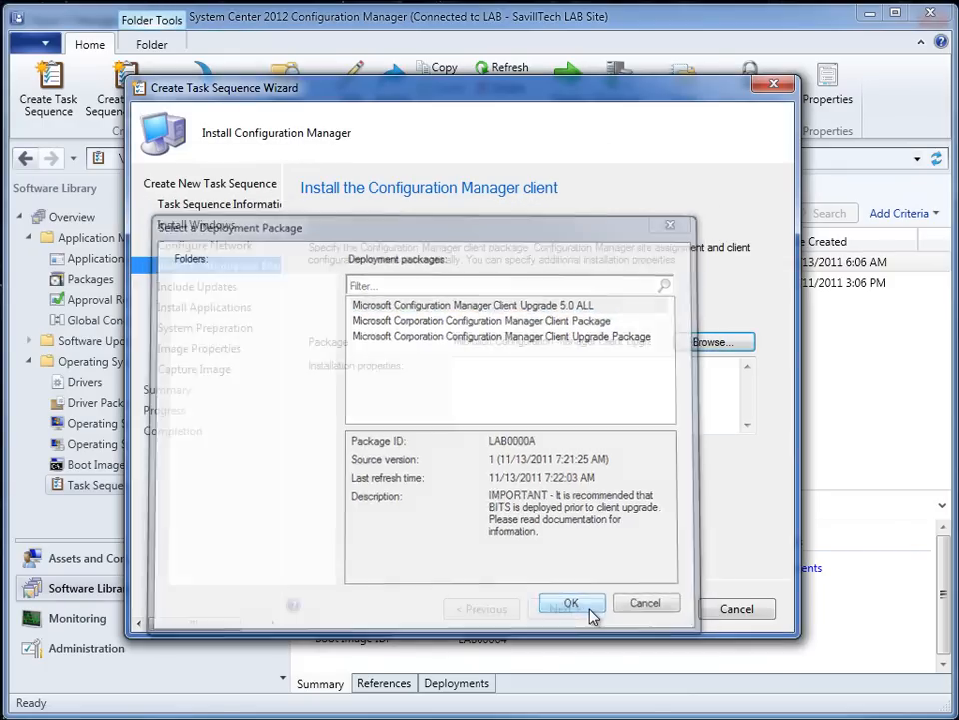
{"action": "left_click", "coordinate": [587, 614]}
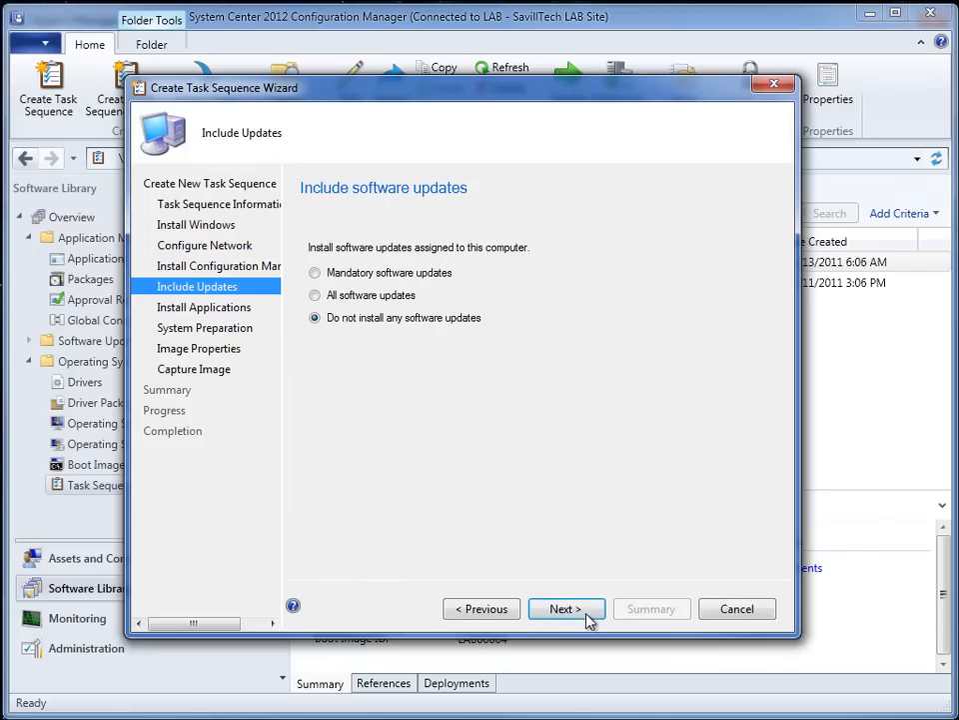
- Keep software updates and applications out of the task sequence, and continue past system preparation to the image properties
{"action": "left_click", "coordinate": [588, 614]}
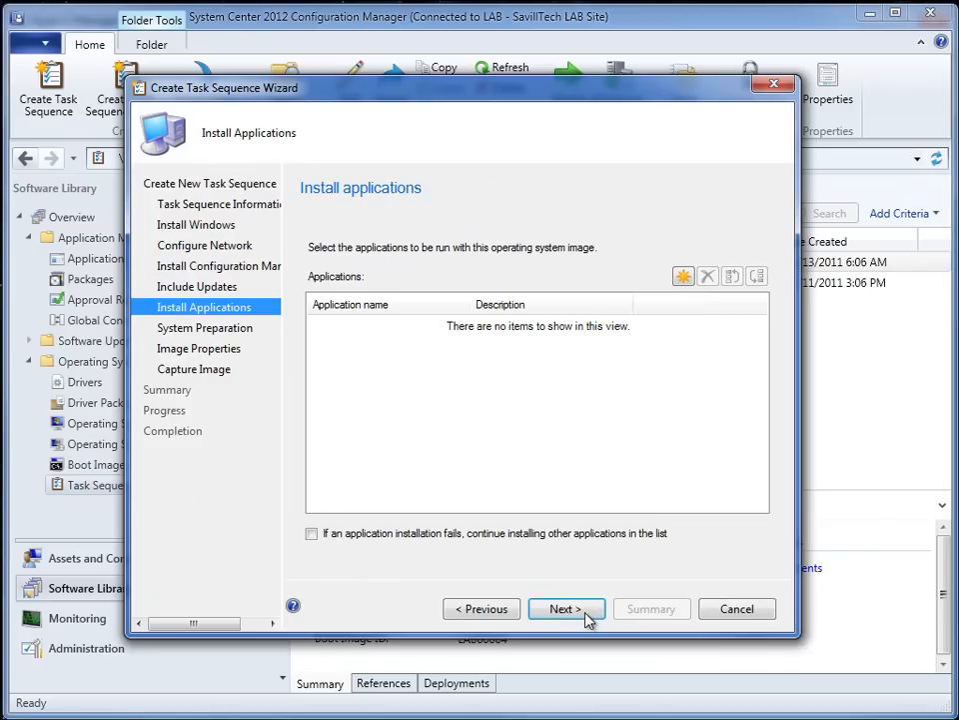
{"action": "left_click", "coordinate": [588, 614]}
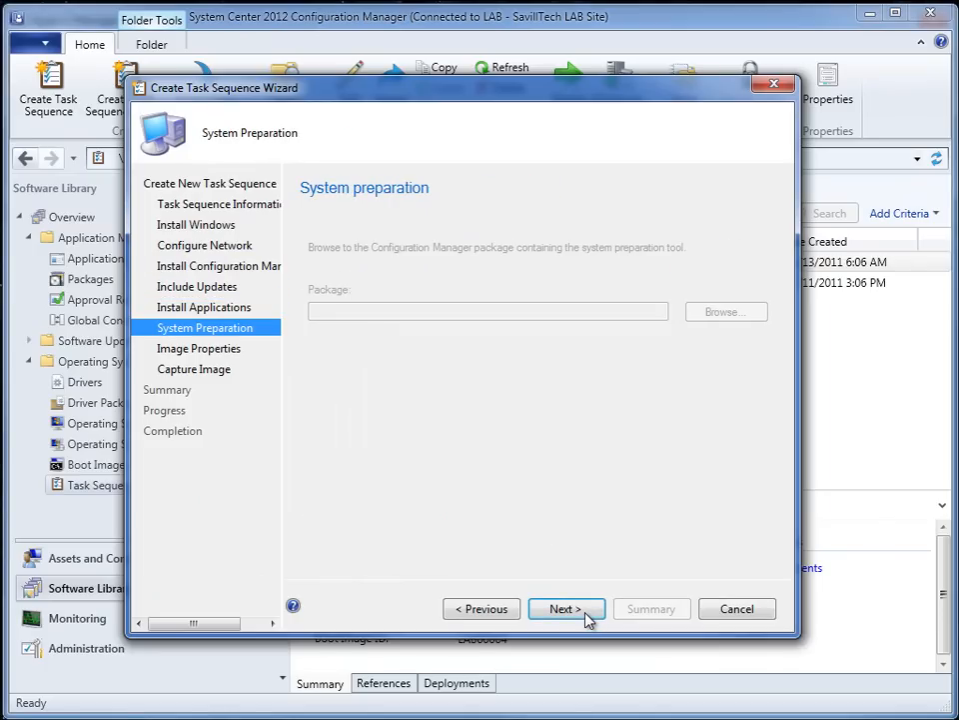
{"action": "left_click", "coordinate": [576, 612]}
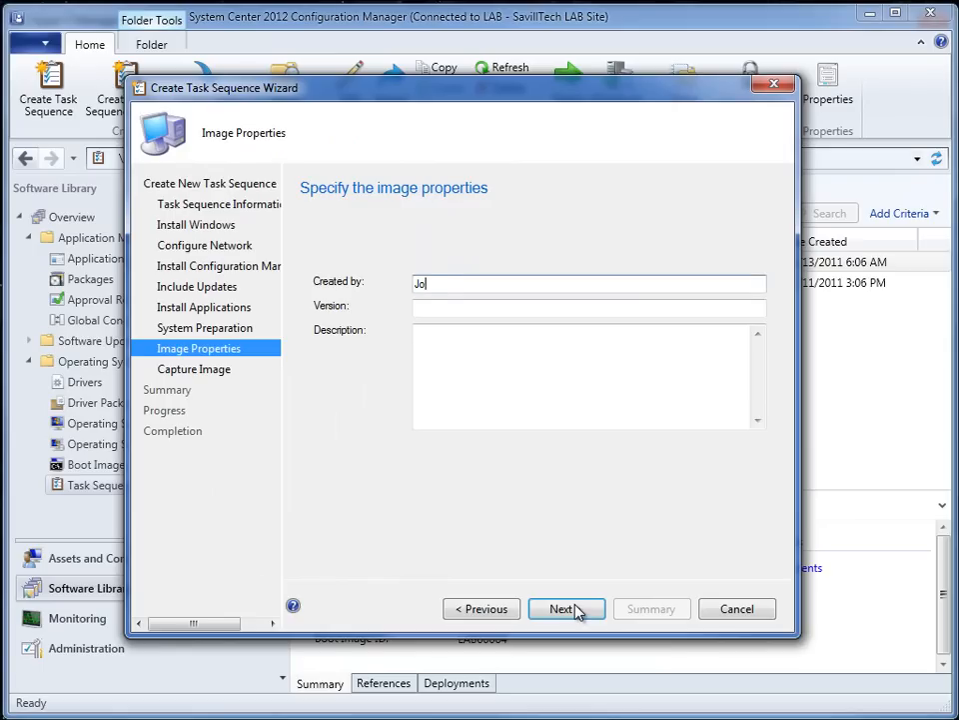
- Fill in the image properties with the creator's name, version 1 and description "Windows 7 Ultimate x64 SP1", and continue to the capture settings
{"action": "key", "text": "Tab"}
{"action": "type", "text": "1"}
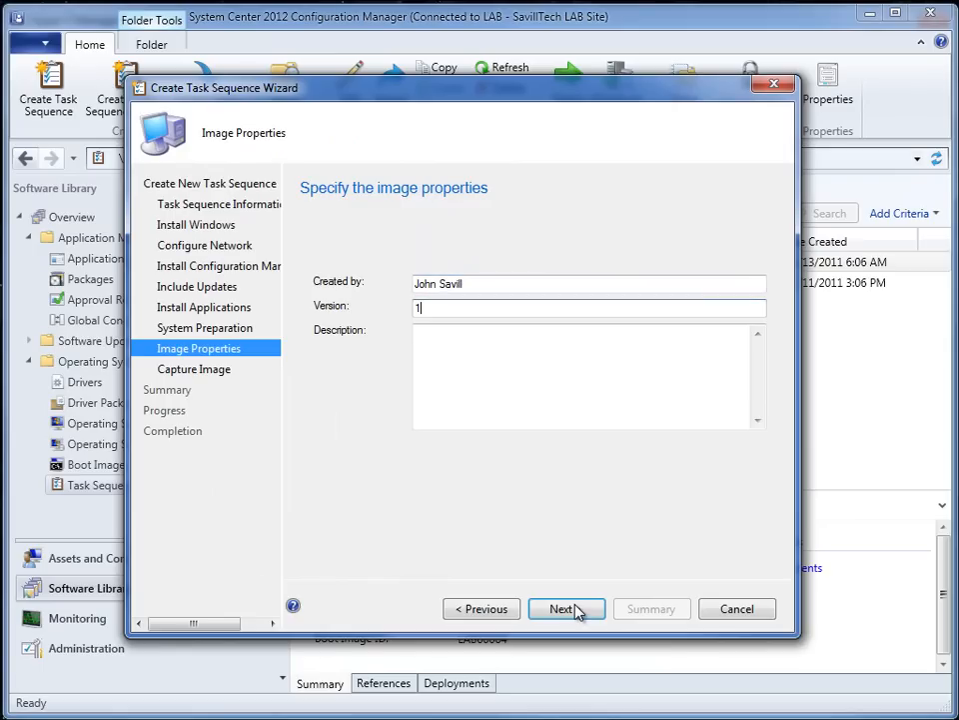
{"action": "key", "text": "Tab"}
{"action": "type", "text": "Win"}
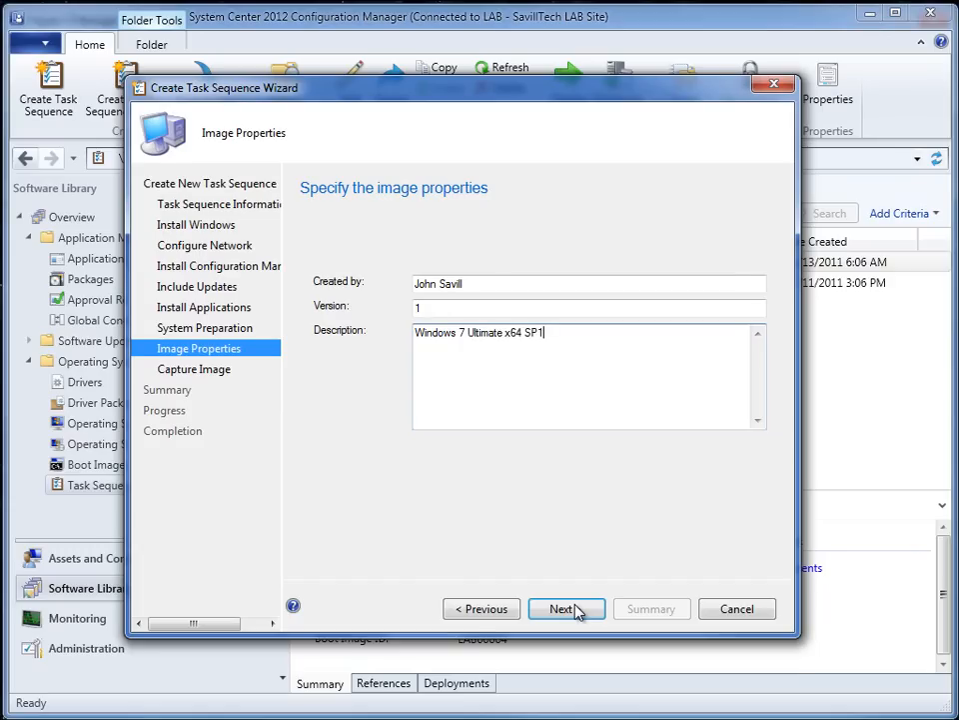
{"action": "left_click", "coordinate": [565, 609]}
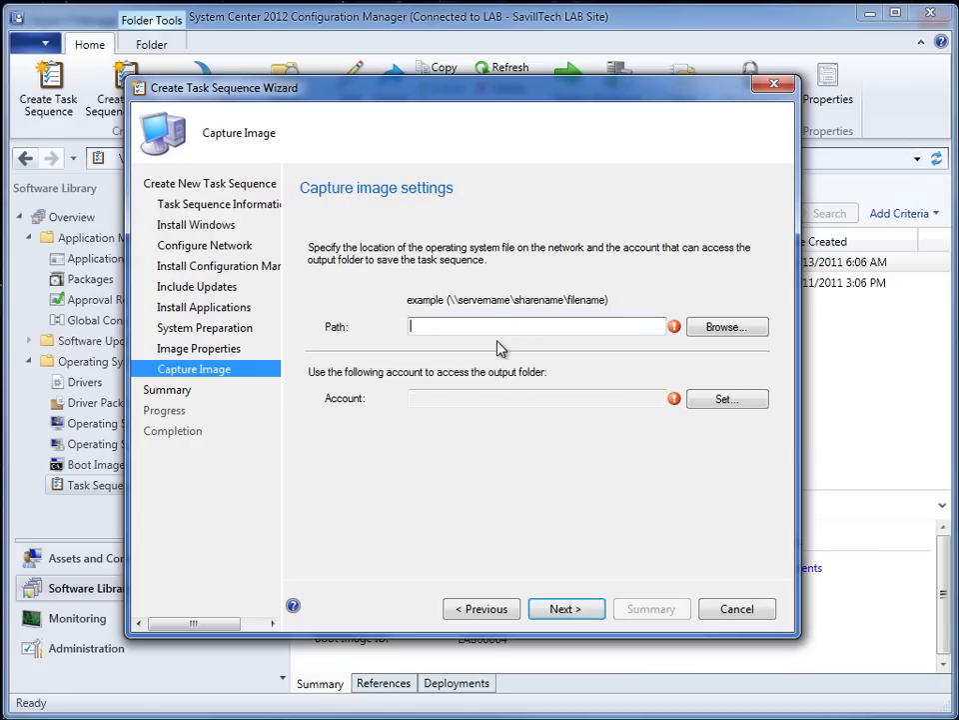
- Set the captured image's output file to Win7x64UltimateSP1Captured in the Library\Temp folder on SAVDALBFS01
{"action": "left_click", "coordinate": [727, 333]}
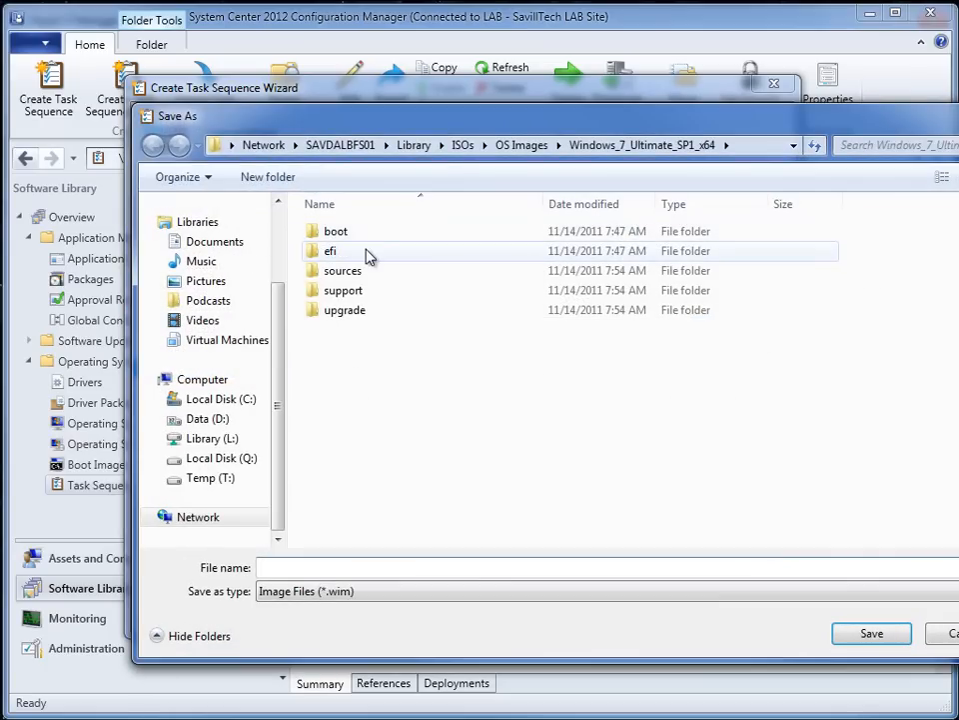
{"action": "left_click", "coordinate": [418, 145]}
{"action": "double_click", "coordinate": [345, 389]}
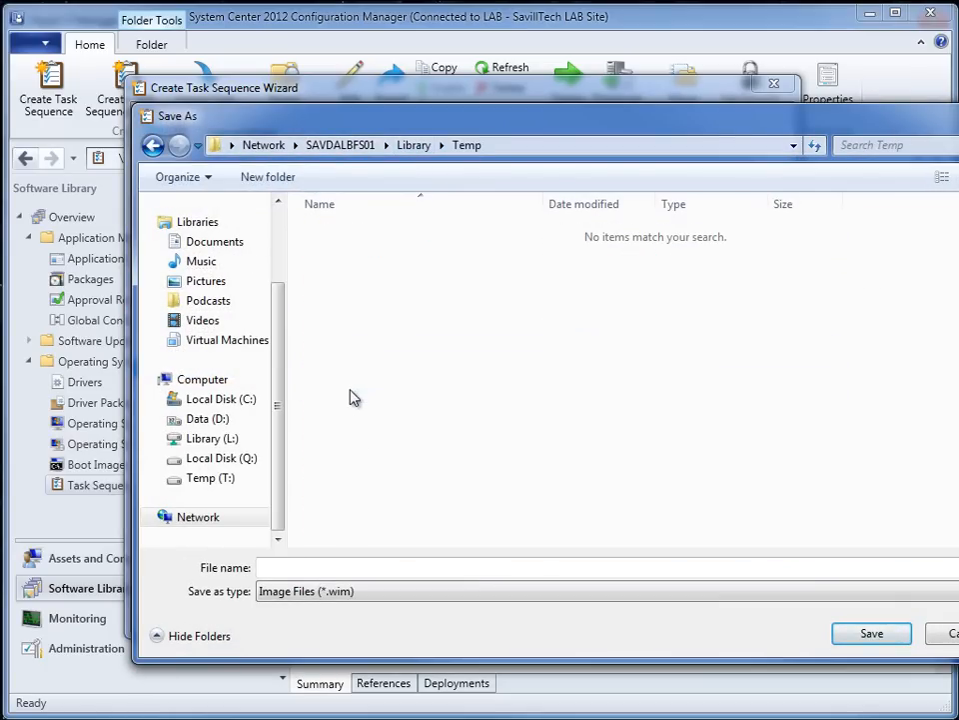
{"action": "left_click", "coordinate": [327, 569]}
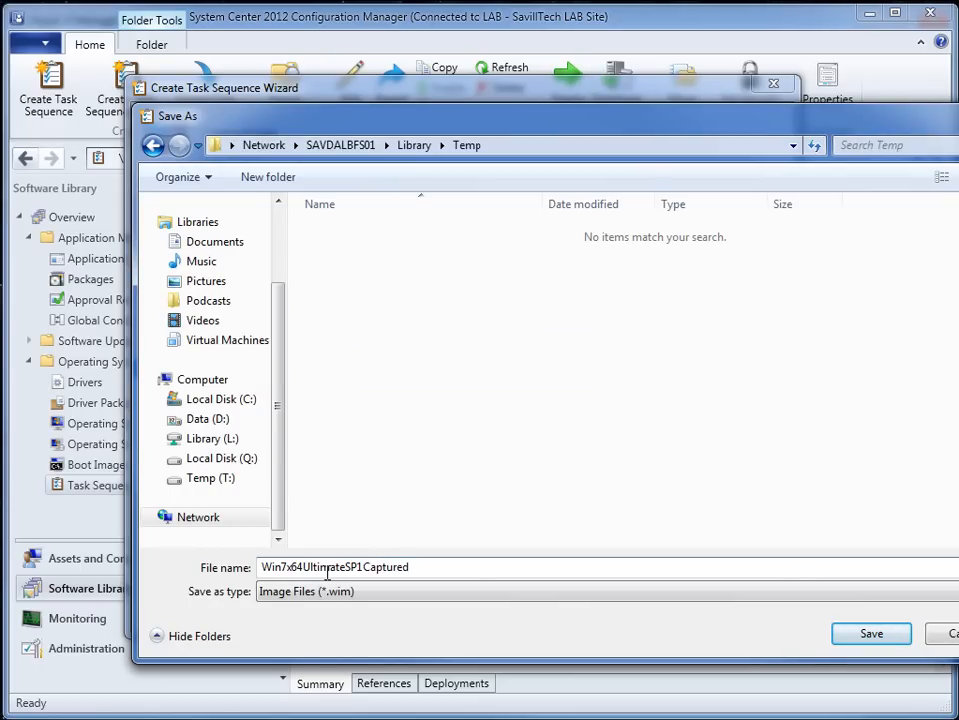
{"action": "key", "text": "Return"}
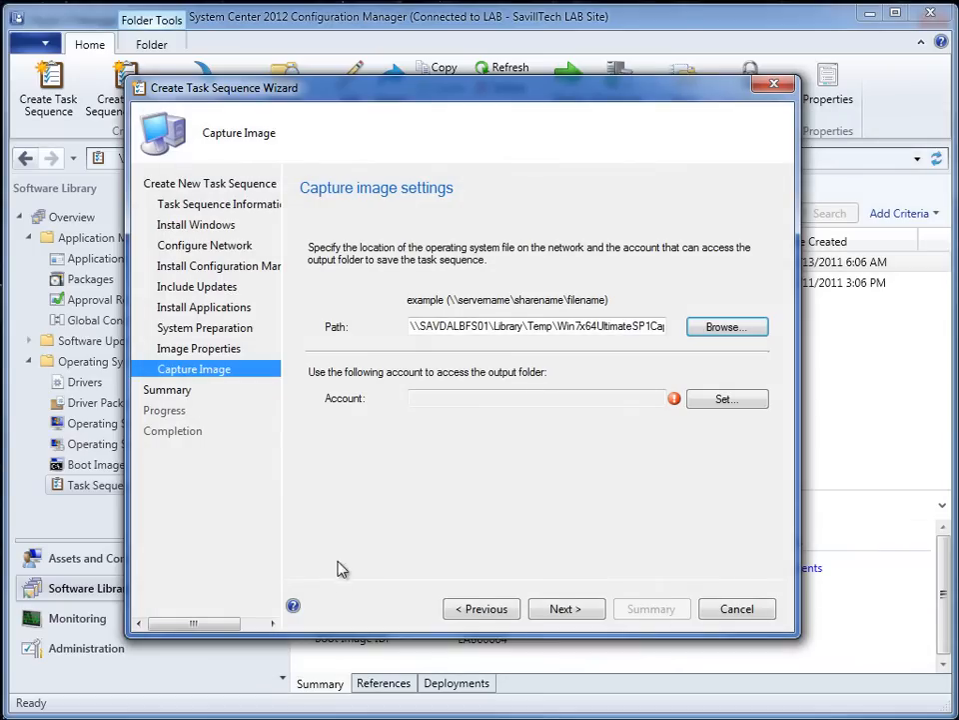
- Set savilltech\administrator as the account that accesses the output folder, entering and confirming the account password
{"action": "left_click", "coordinate": [727, 400]}
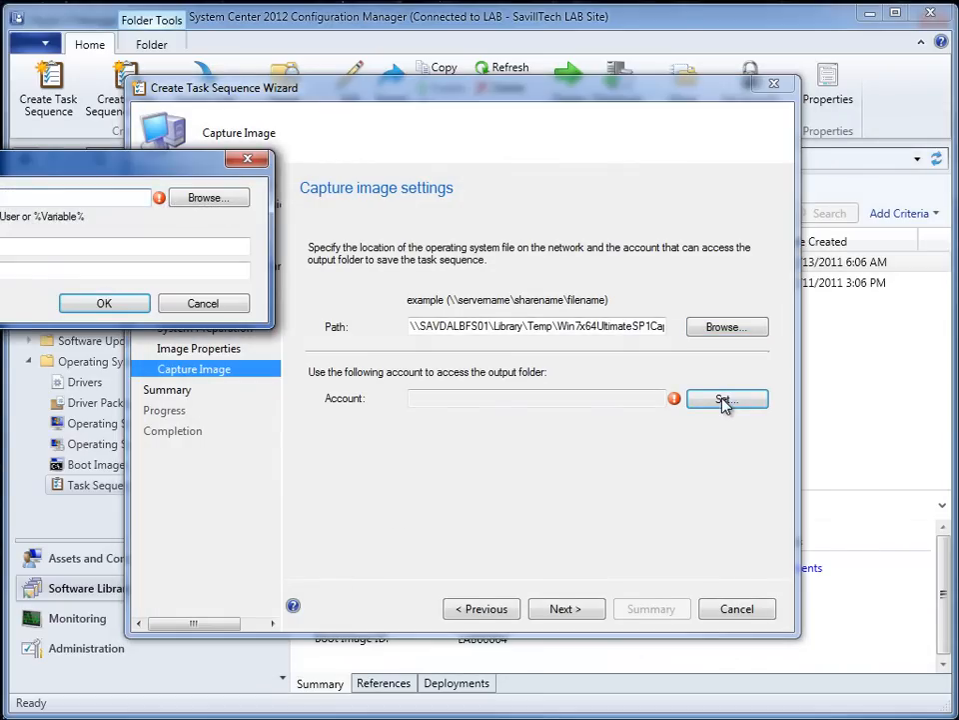
{"action": "left_click_drag", "start_coordinate": [137, 160], "coordinate": [475, 228]}
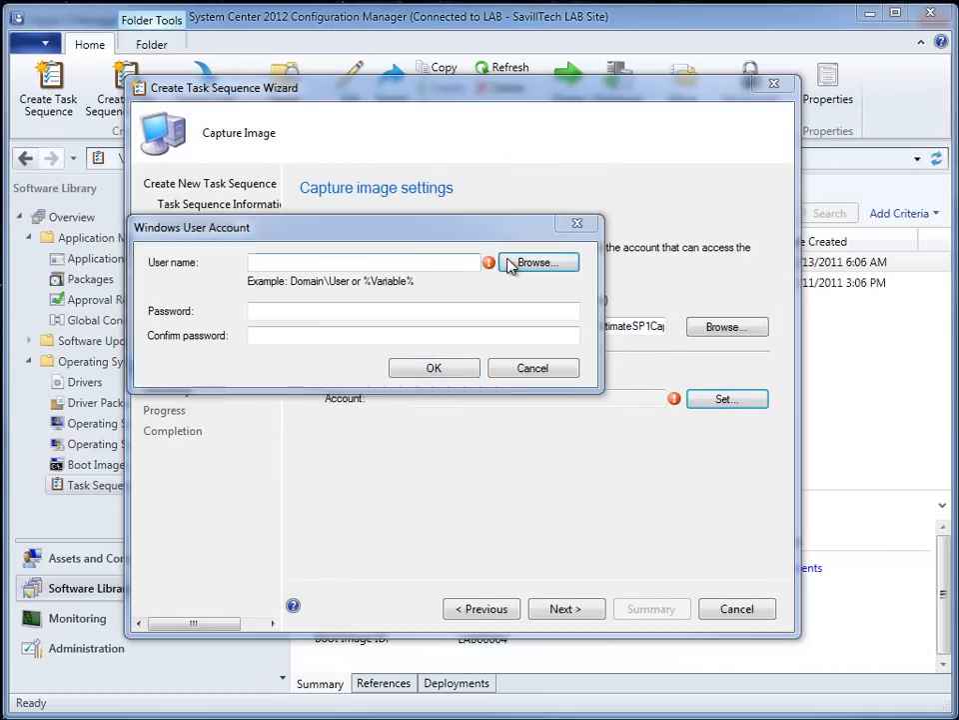
{"action": "left_click", "coordinate": [510, 261]}
{"action": "left_click", "coordinate": [526, 457]}
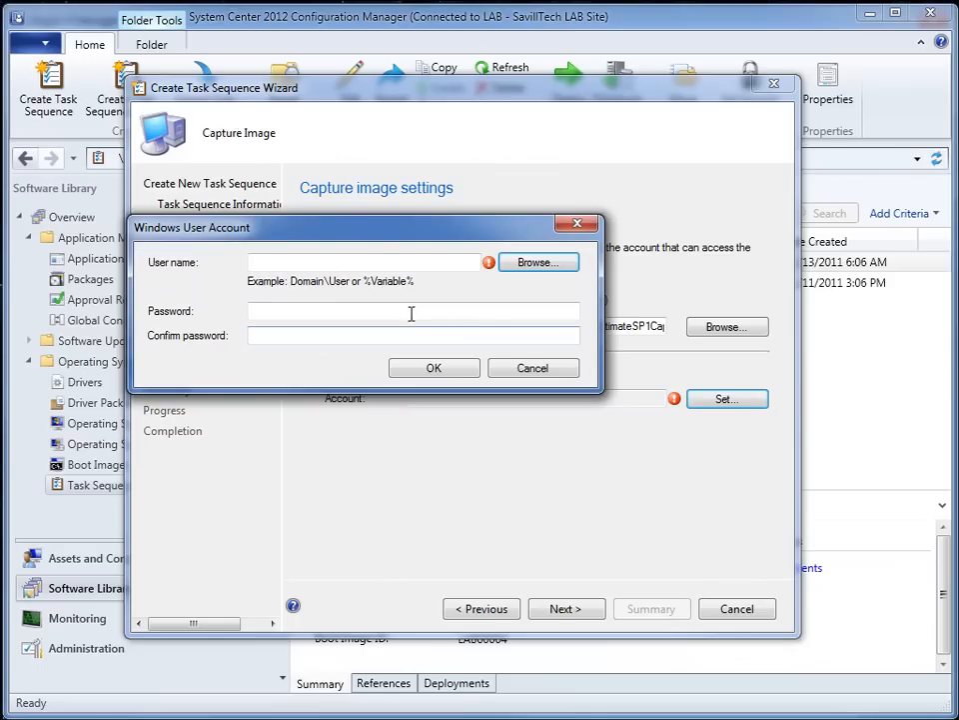
{"action": "left_click", "coordinate": [384, 261]}
{"action": "type", "text": "savilltech\\administrator"}
{"action": "key", "text": "Tab"}
{"action": "type", "text": "Pas••••"}
{"action": "key", "text": "Tab"}
{"action": "type", "text": "Passwor"}
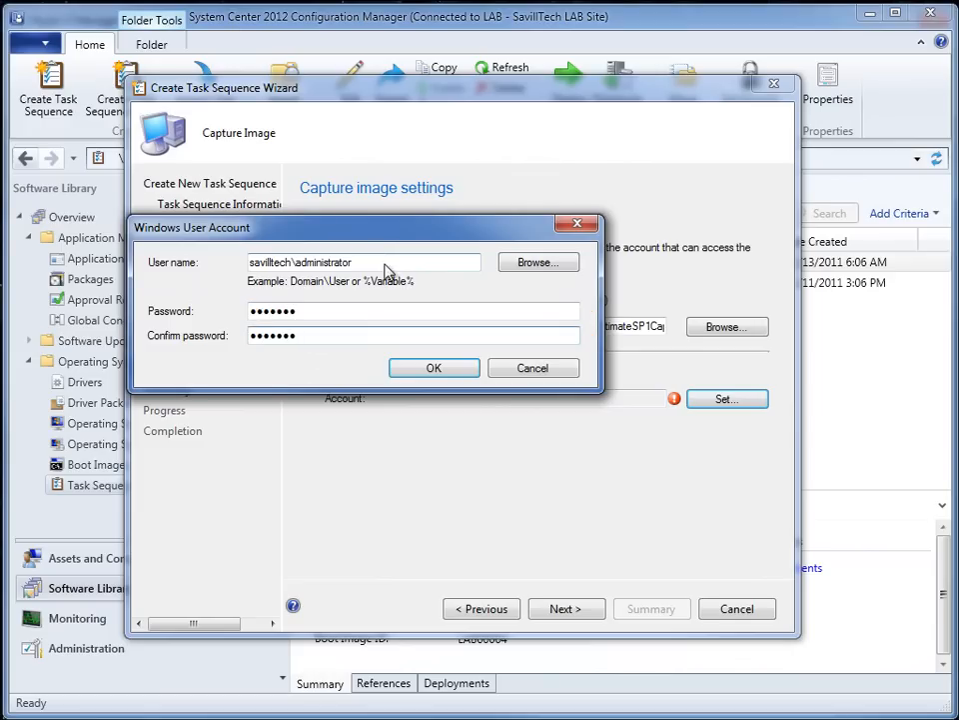
{"action": "left_click", "coordinate": [433, 367]}
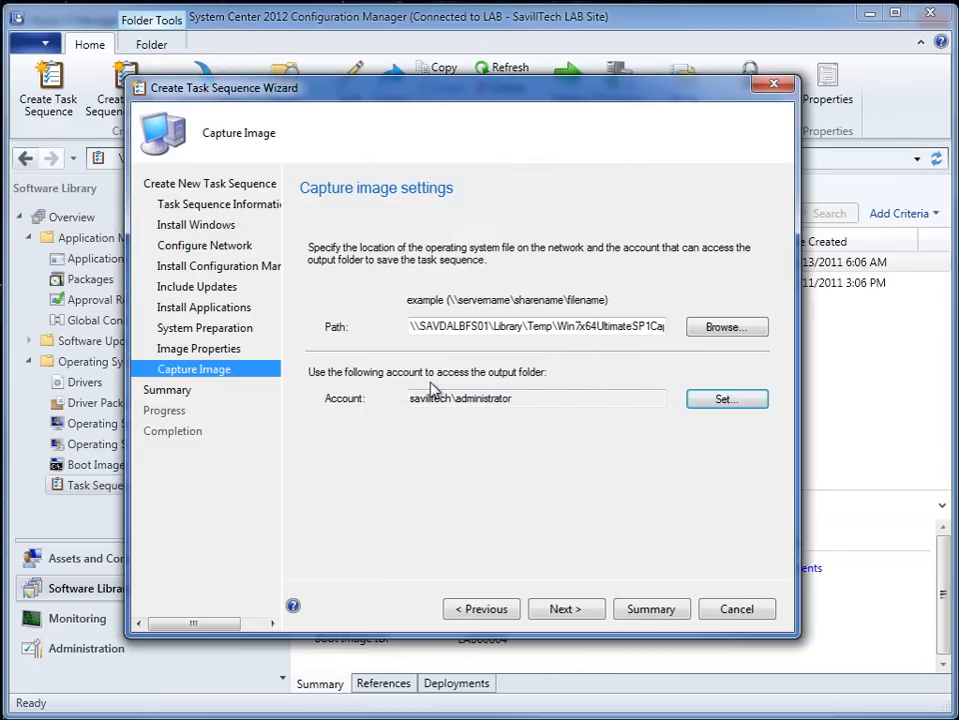
- Accept the summarized settings to create the Build and Capture Windows 7 SP1 task sequence, and close the wizard
{"action": "left_click", "coordinate": [578, 616]}
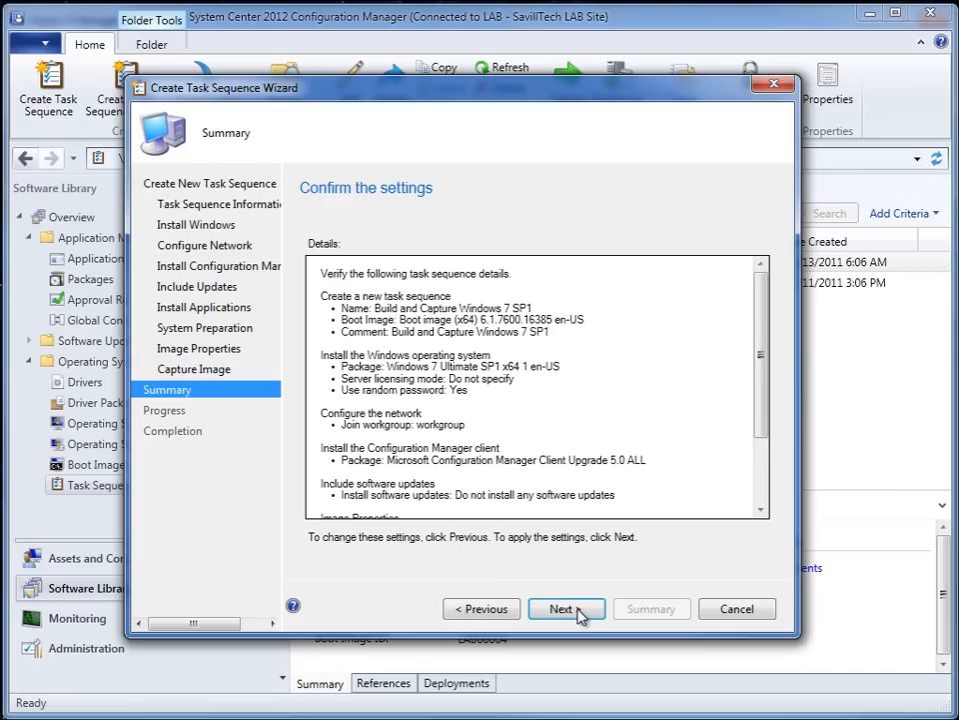
{"action": "left_click", "coordinate": [578, 614]}
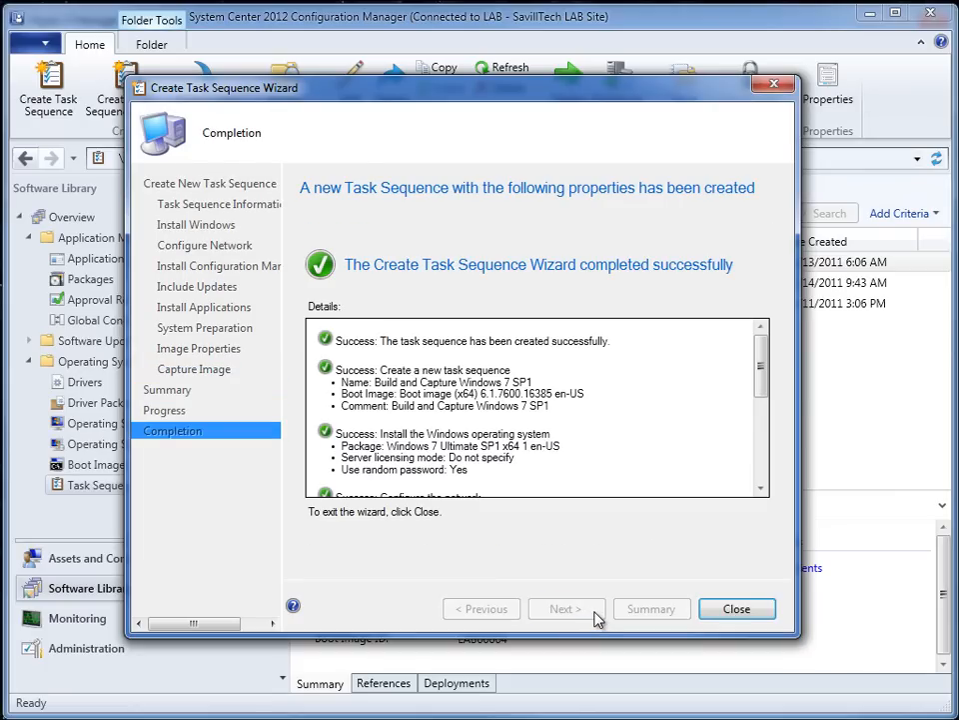
{"action": "left_click", "coordinate": [751, 612]}
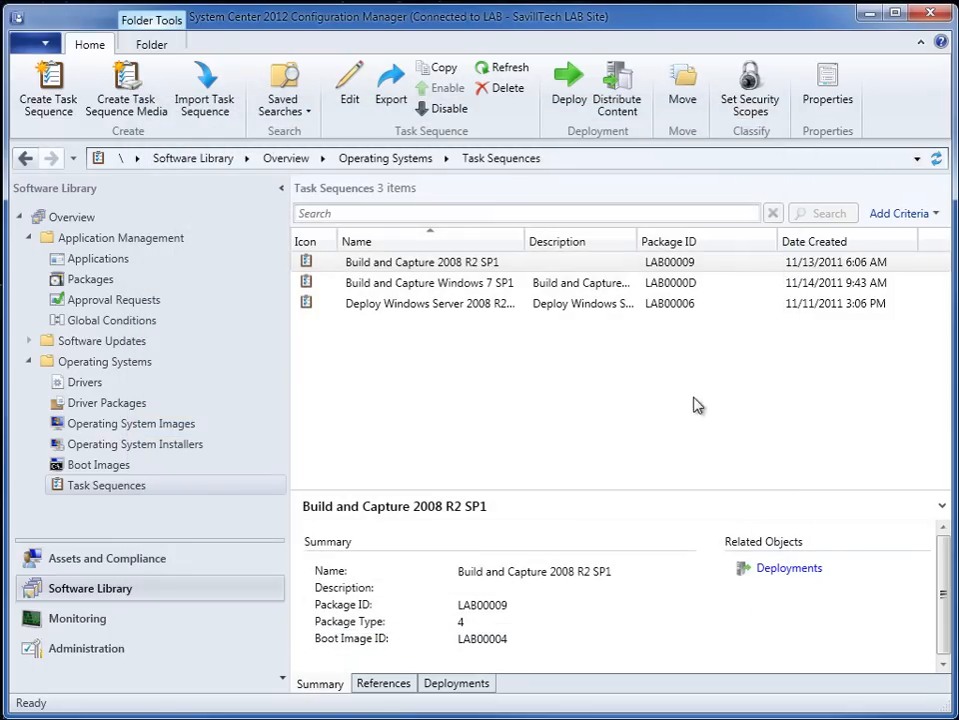
- Check the content distribution status of the Windows 7 Ultimate SP1 x64 operating system installer in Monitoring
{"action": "right_click", "coordinate": [464, 287]}
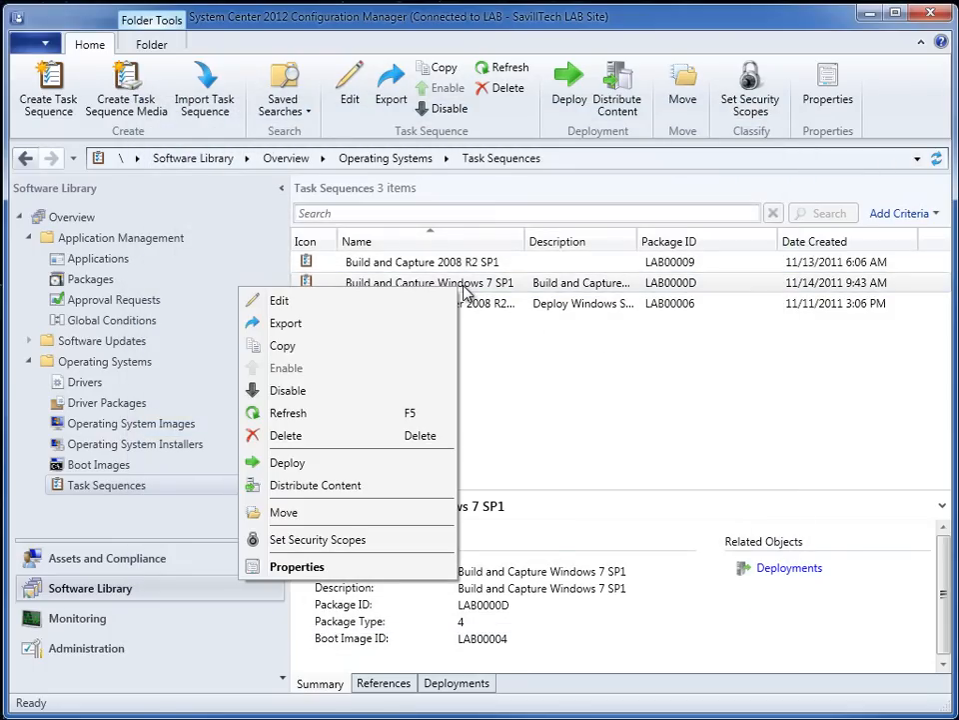
{"action": "left_click", "coordinate": [97, 626]}
{"action": "left_click", "coordinate": [97, 627]}
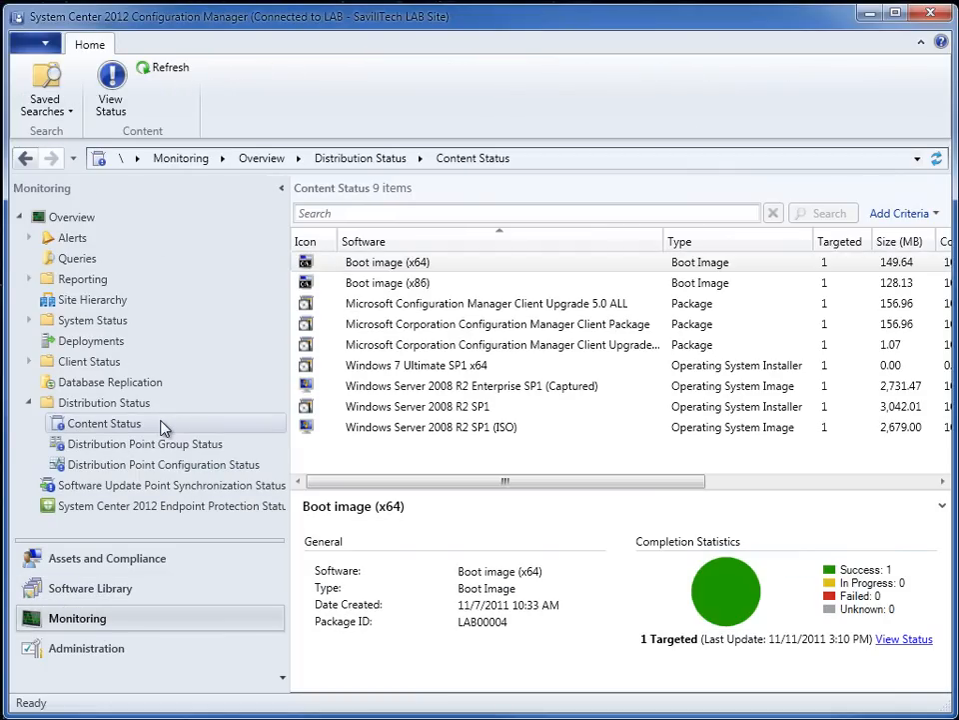
{"action": "left_click", "coordinate": [174, 74]}
{"action": "left_click", "coordinate": [379, 366]}
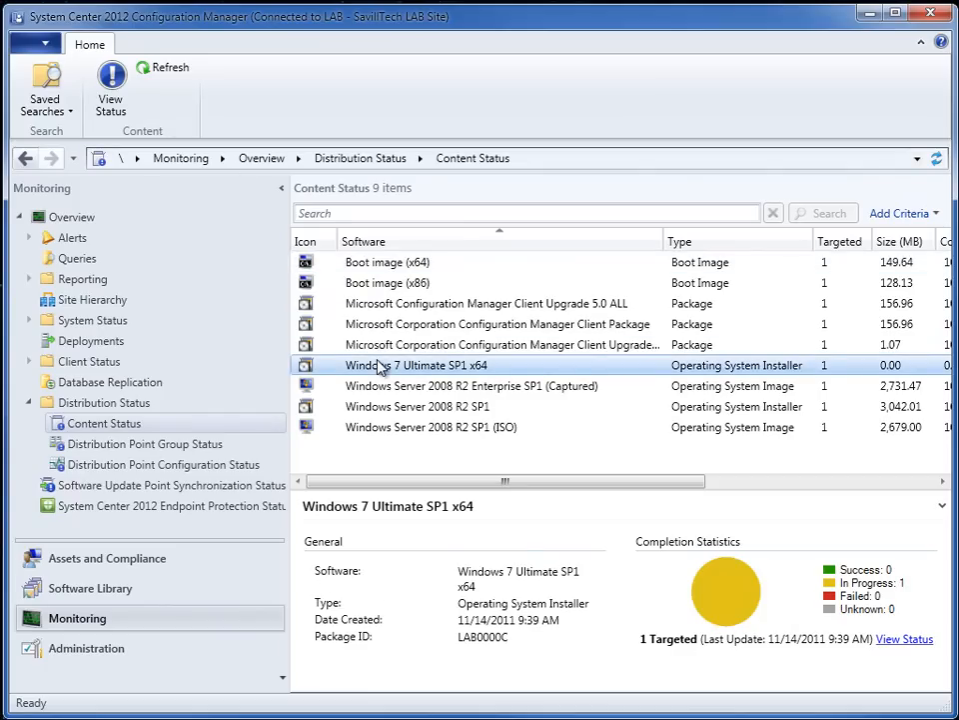
{"action": "left_click_drag", "start_coordinate": [598, 483], "coordinate": [484, 482]}
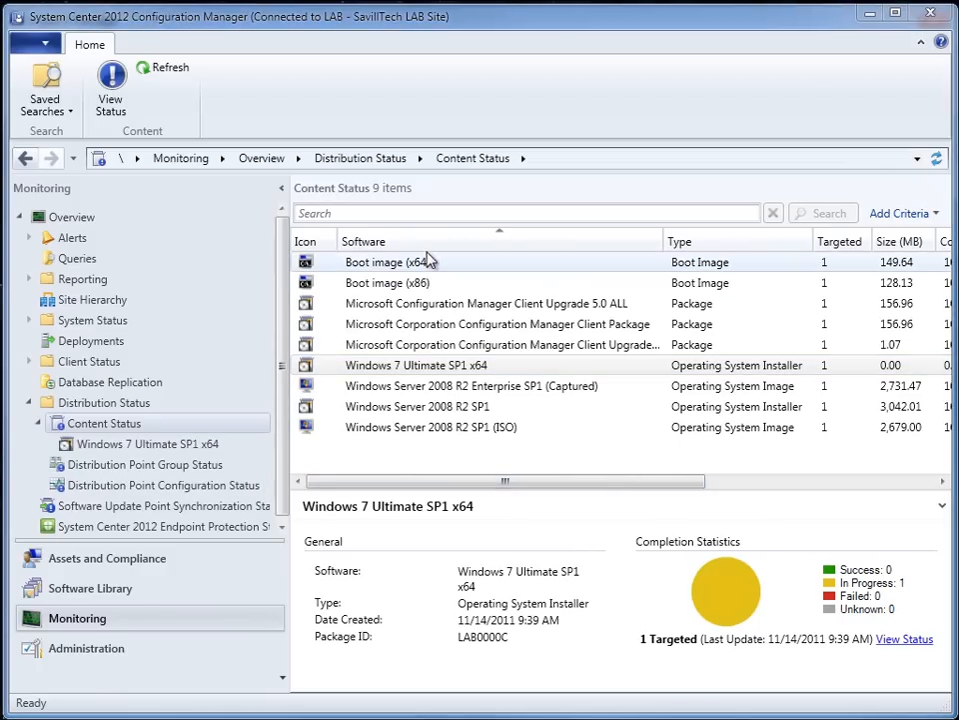
- Review the Network Access Account in the LAB site's Software Distribution component properties, and close them without changes
{"action": "left_click", "coordinate": [100, 648]}
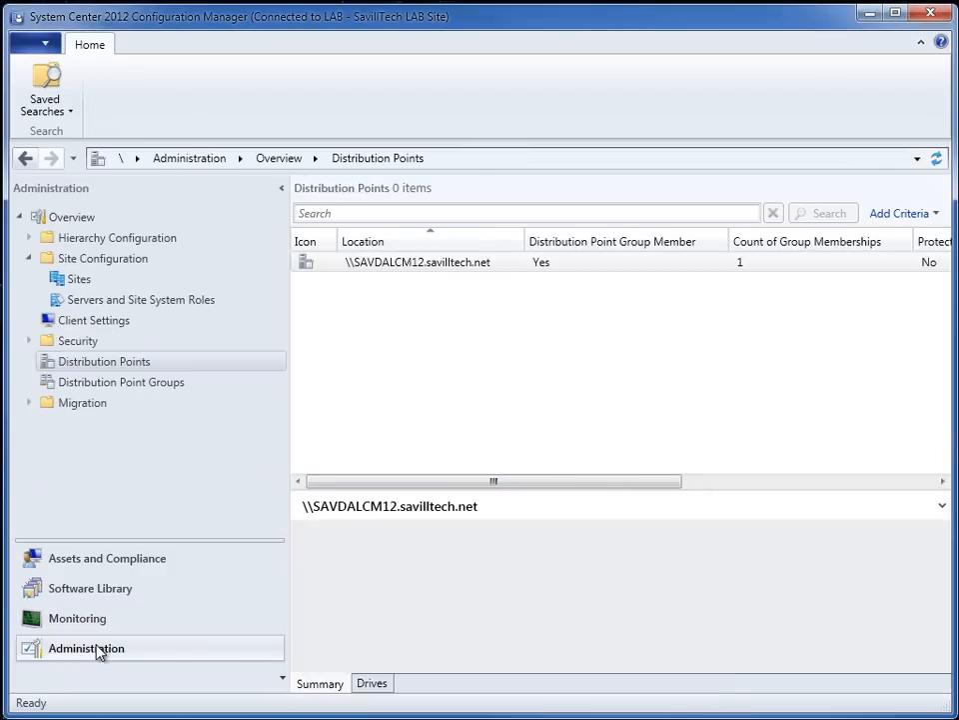
{"action": "left_click", "coordinate": [80, 279]}
{"action": "left_click", "coordinate": [420, 265]}
{"action": "right_click", "coordinate": [475, 262]}
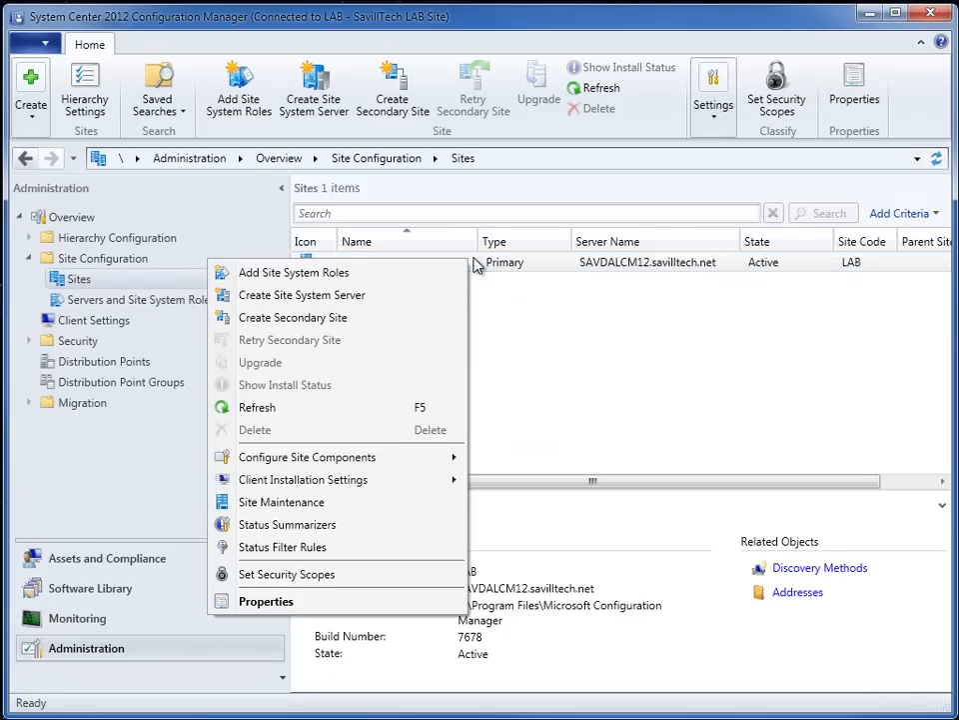
{"action": "mouse_move", "coordinate": [405, 458]}
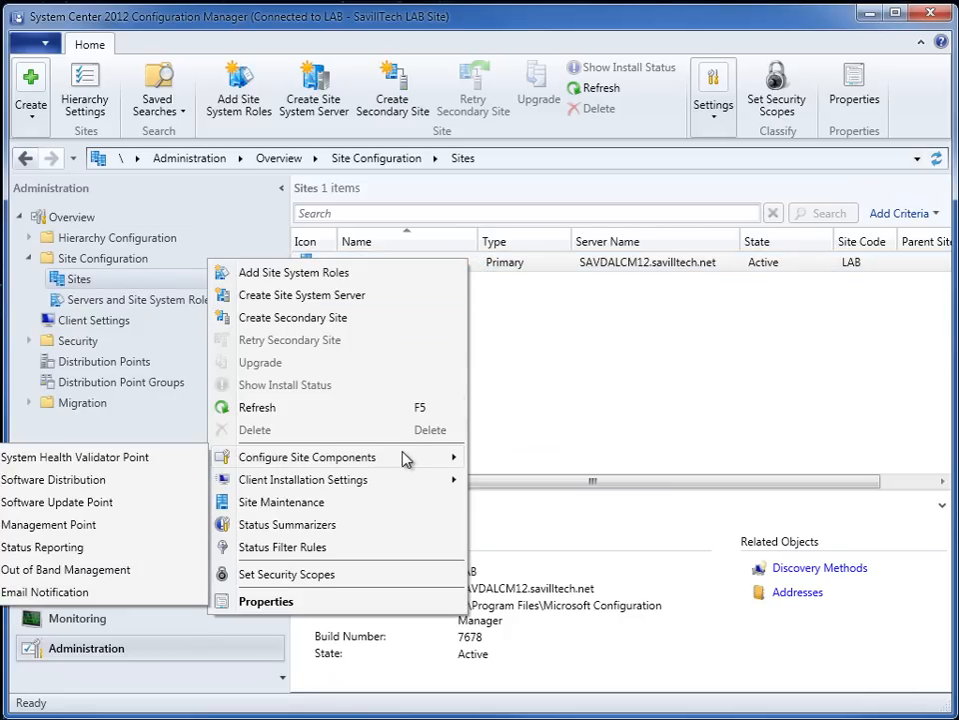
{"action": "left_click", "coordinate": [127, 481]}
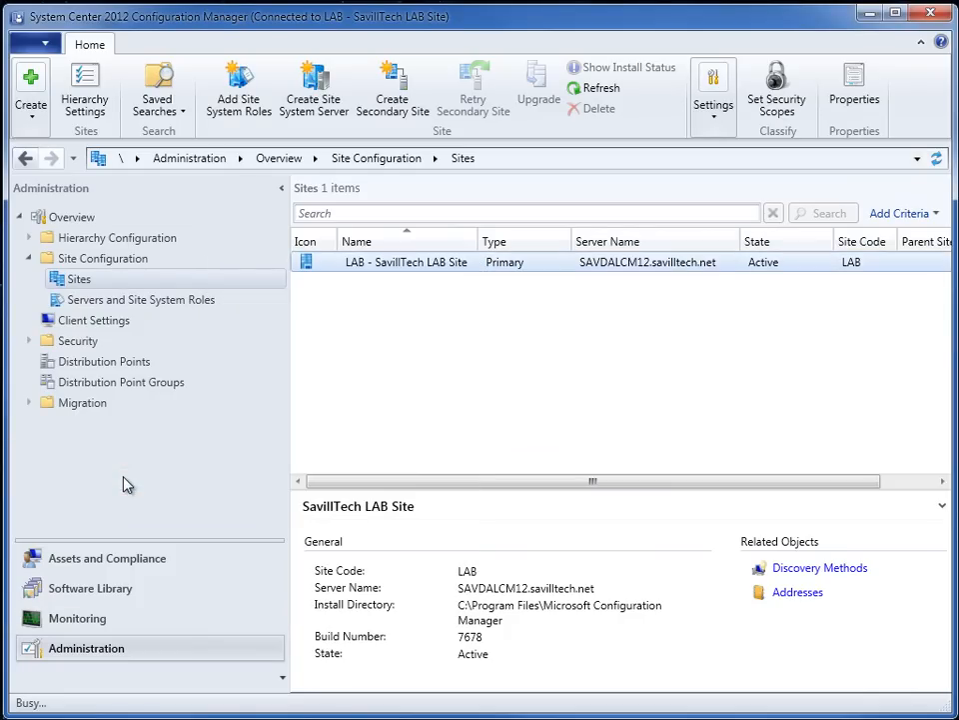
{"action": "left_click_drag", "start_coordinate": [171, 8], "coordinate": [577, 207]}
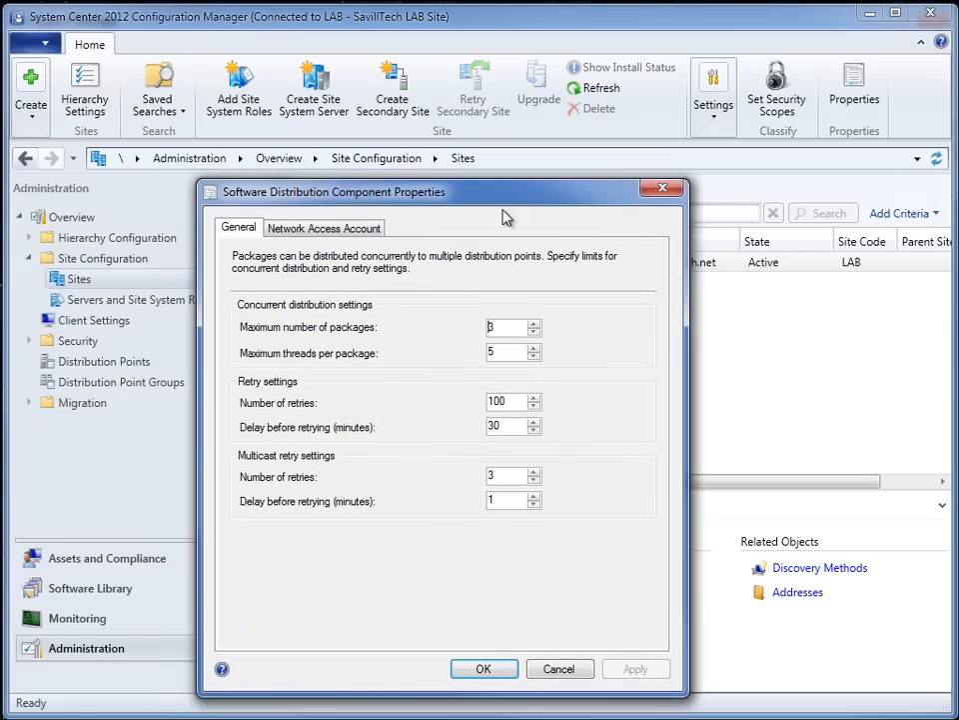
{"action": "left_click", "coordinate": [310, 228]}
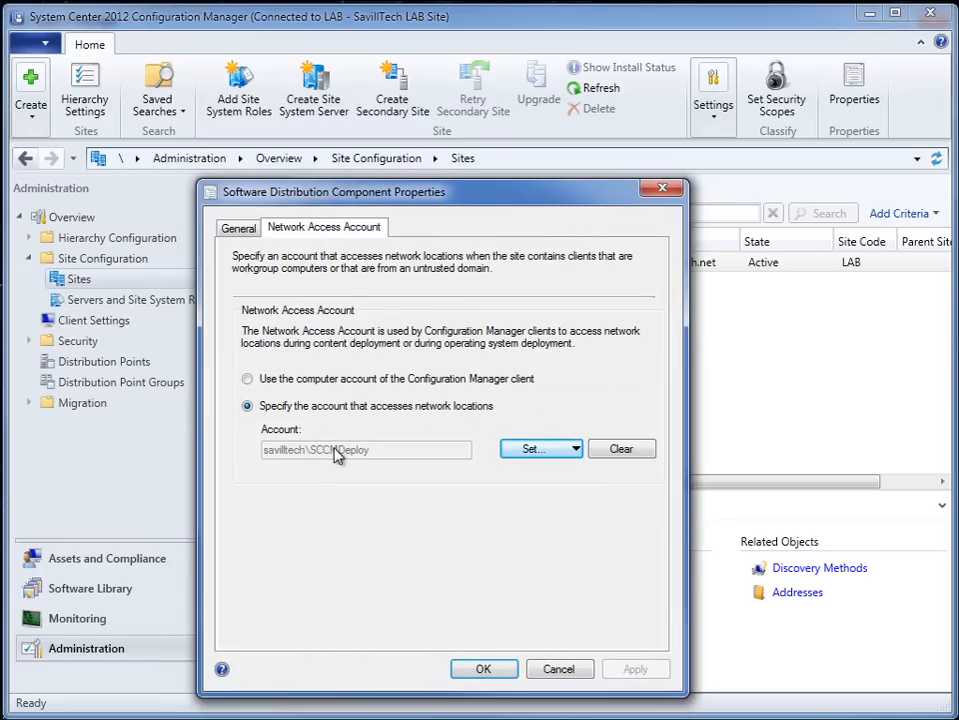
{"action": "left_click", "coordinate": [484, 668]}
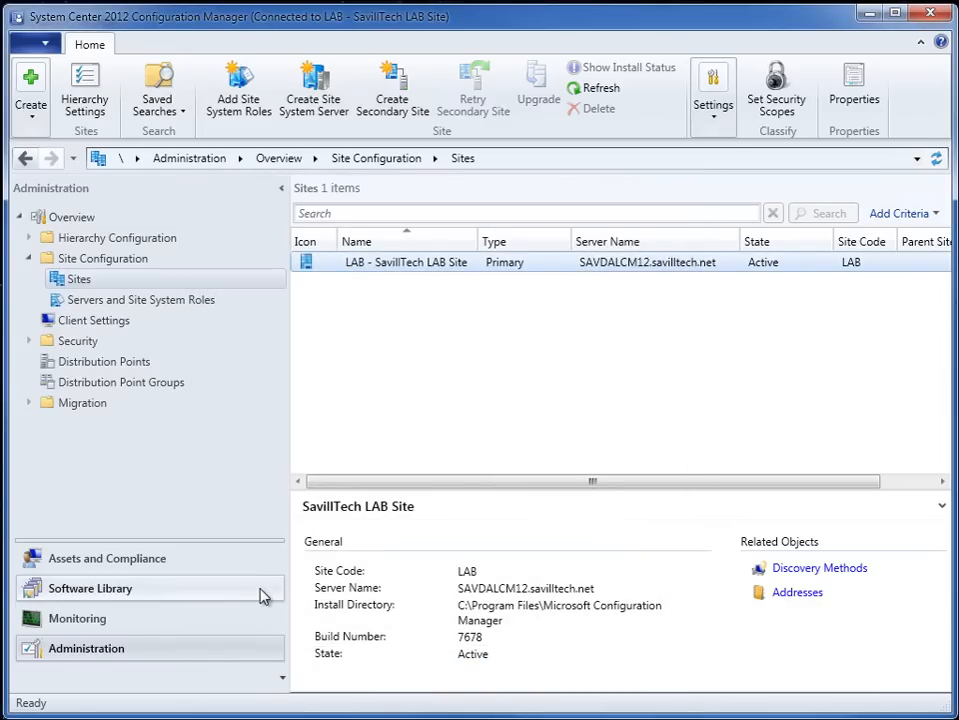
- Review the Computer Agent section of the Default Client Settings, including the organization name displayed in Software Center
{"action": "left_click", "coordinate": [120, 321]}
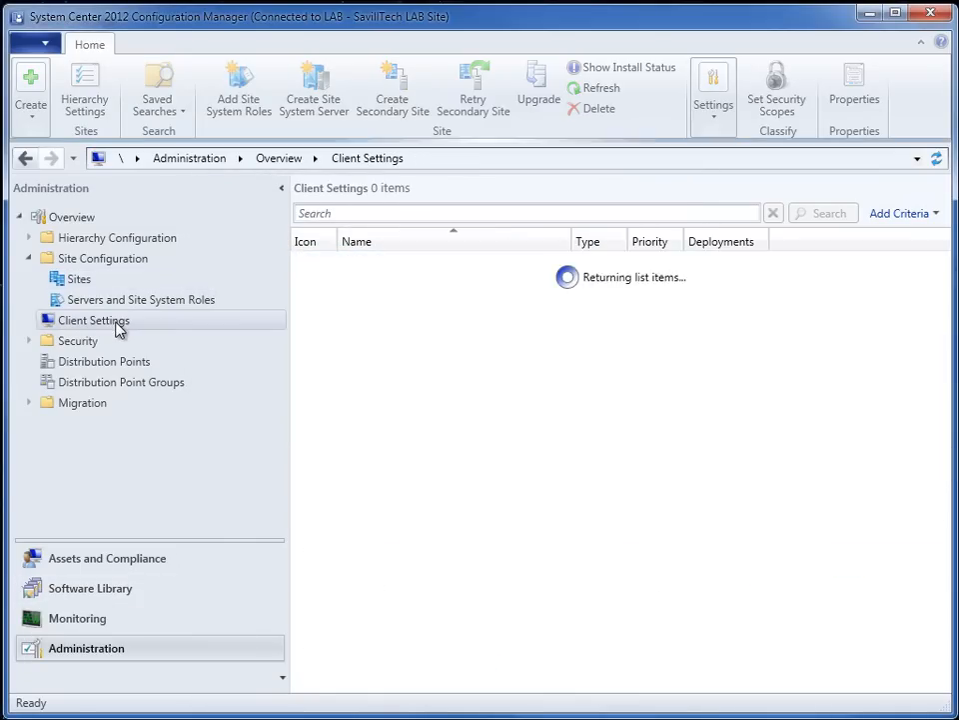
{"action": "right_click", "coordinate": [380, 268]}
{"action": "left_click", "coordinate": [304, 280]}
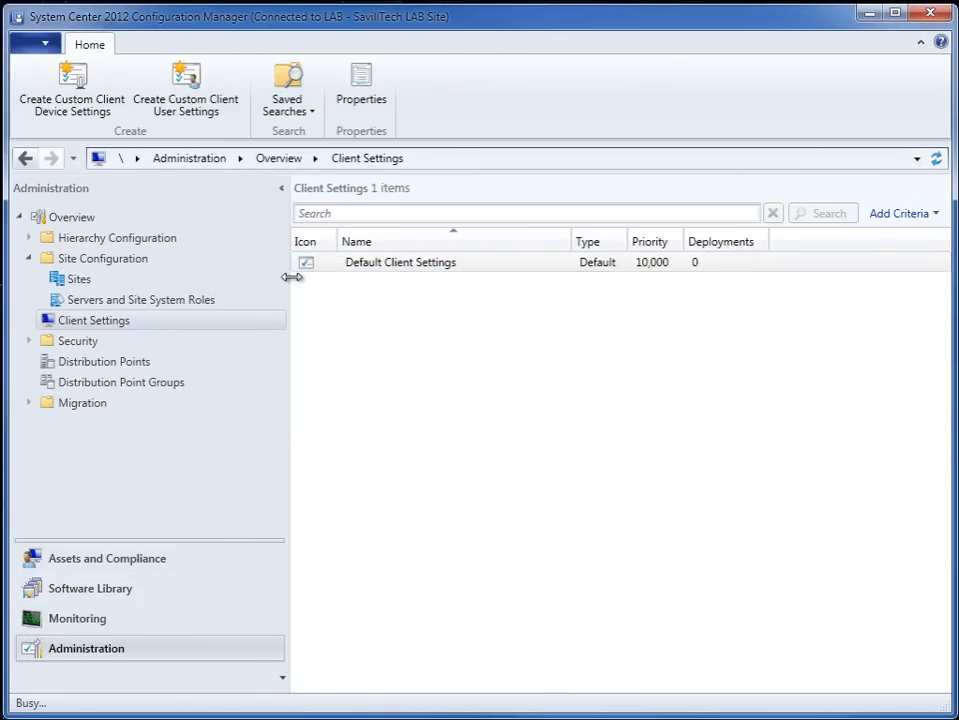
{"action": "left_click_drag", "start_coordinate": [152, 22], "coordinate": [545, 150]}
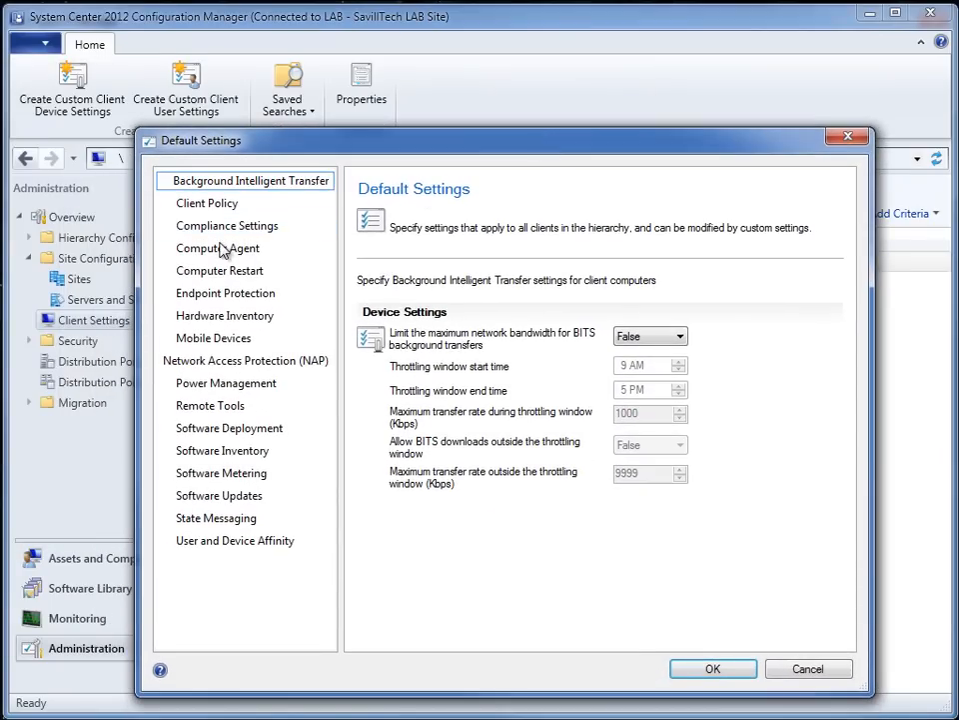
{"action": "left_click", "coordinate": [222, 250]}
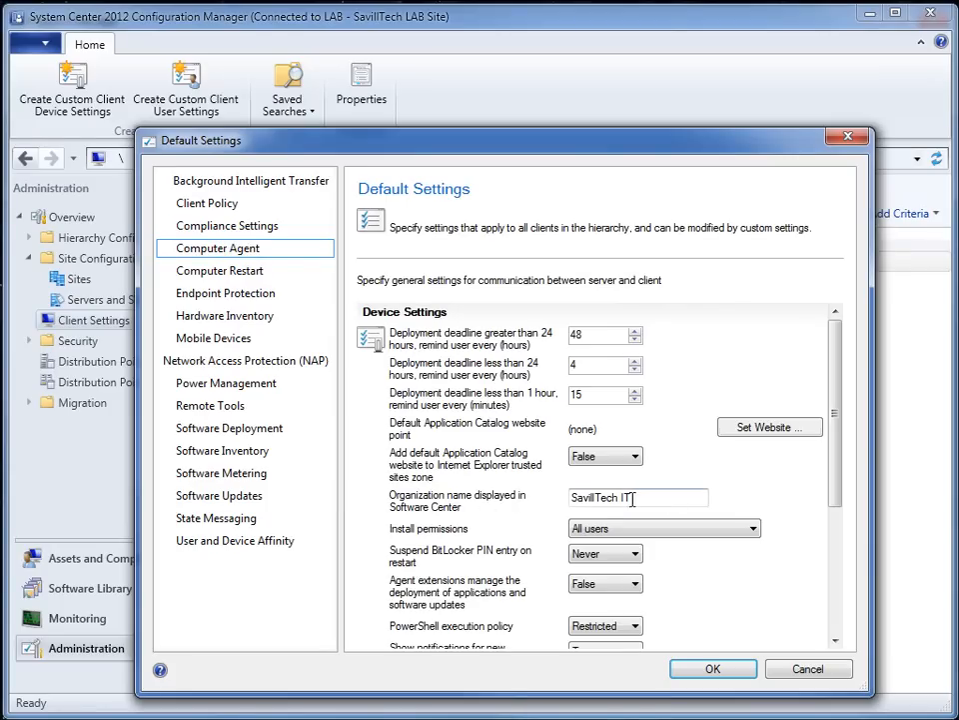
{"action": "left_click", "coordinate": [711, 667]}
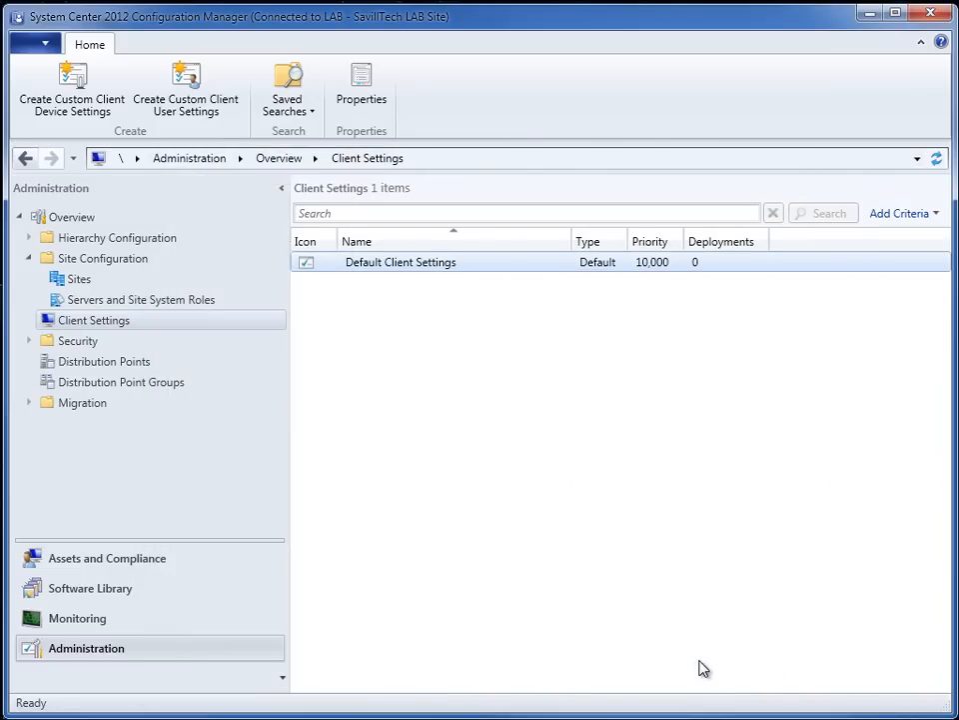
- Return to the content status list and refresh the distribution status of Windows 7 Ultimate SP1 x64
{"action": "left_click", "coordinate": [90, 621]}
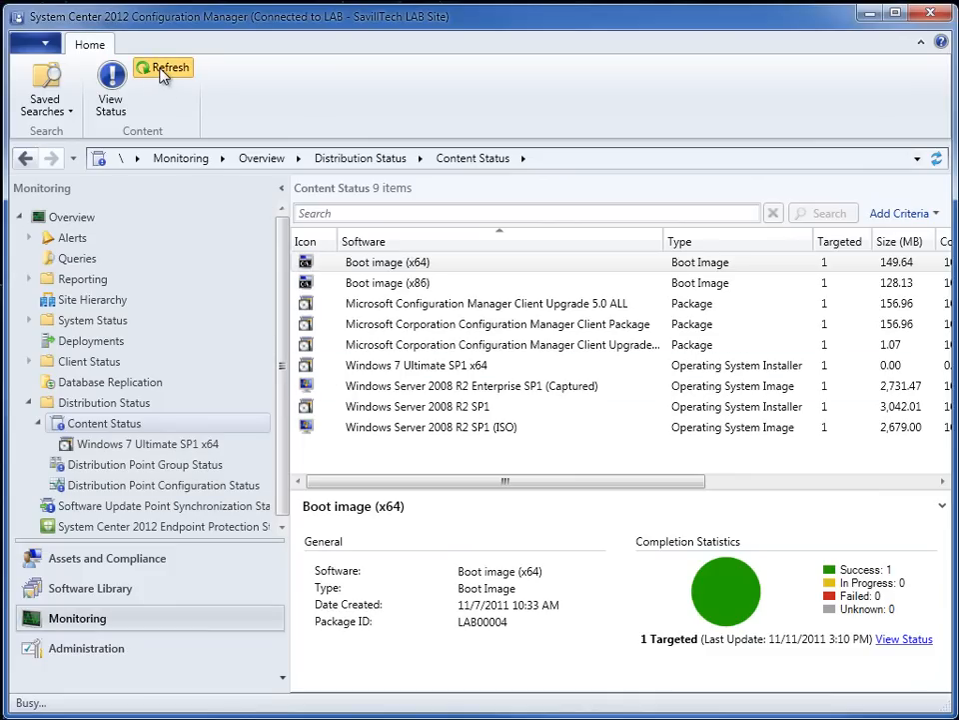
{"action": "left_click", "coordinate": [380, 367]}
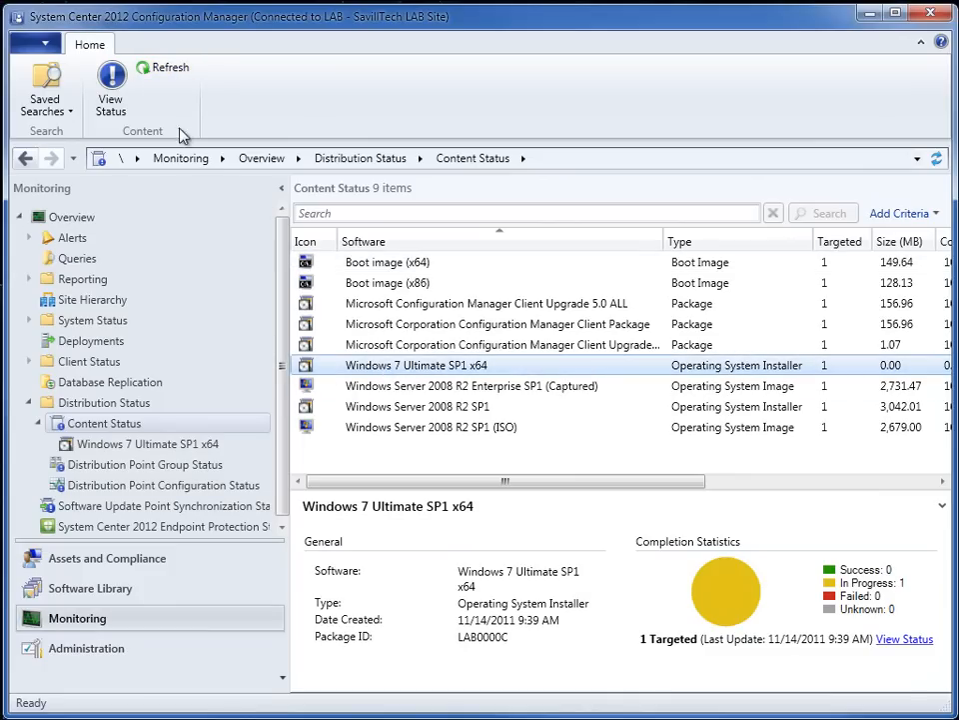
{"action": "left_click", "coordinate": [181, 71]}
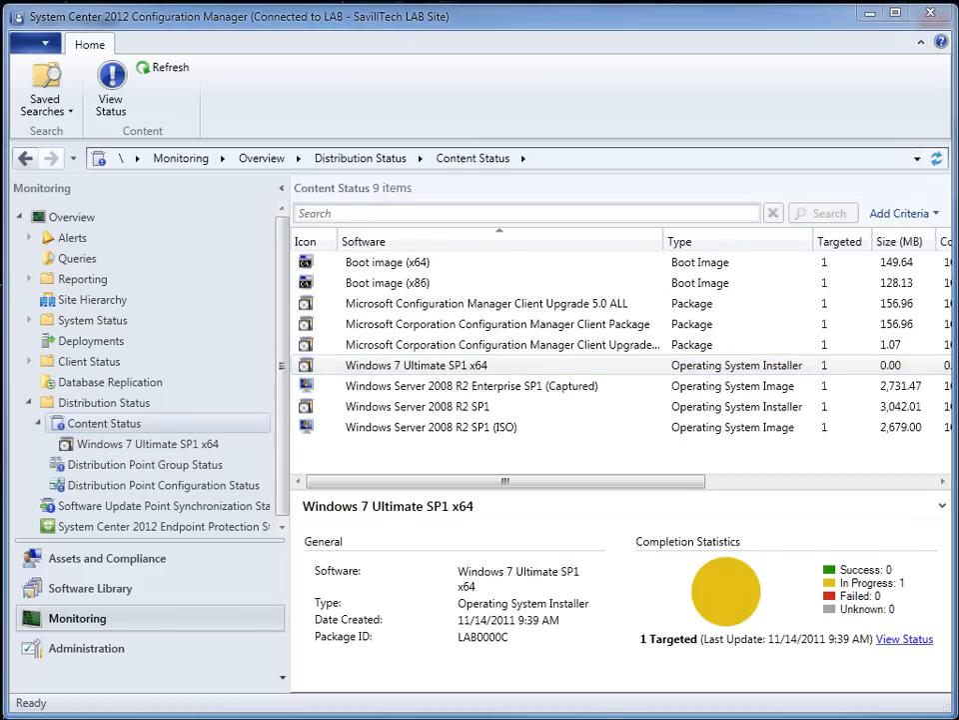
- Examine the hierarchy's boundaries and the member boundaries in the SavillTech Main boundary group's properties
{"action": "left_click", "coordinate": [163, 652]}
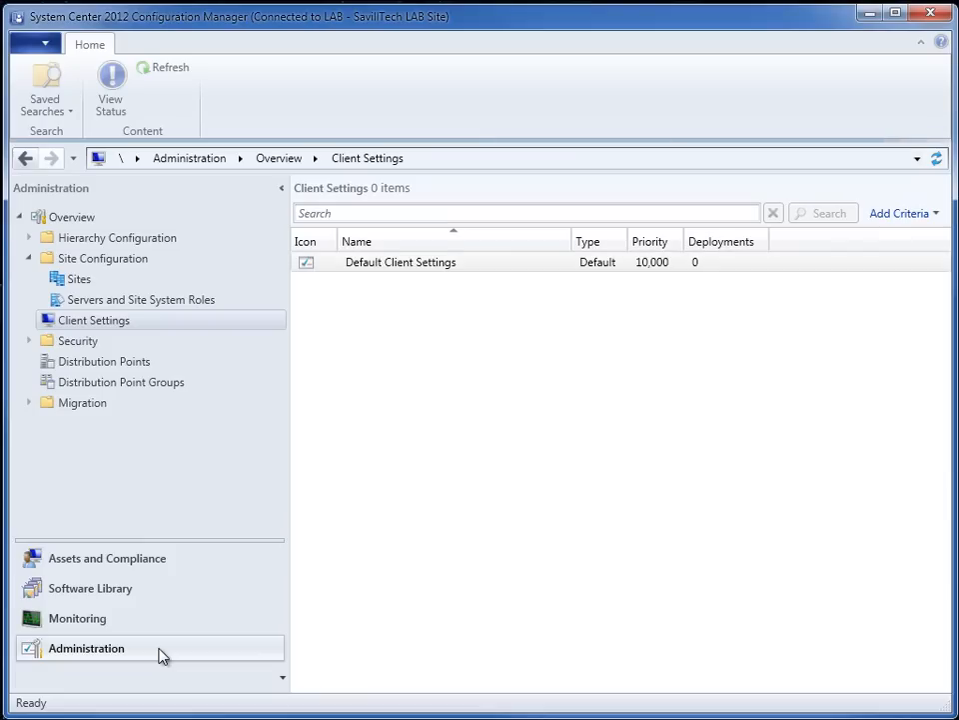
{"action": "left_click", "coordinate": [28, 240]}
{"action": "left_click", "coordinate": [66, 281]}
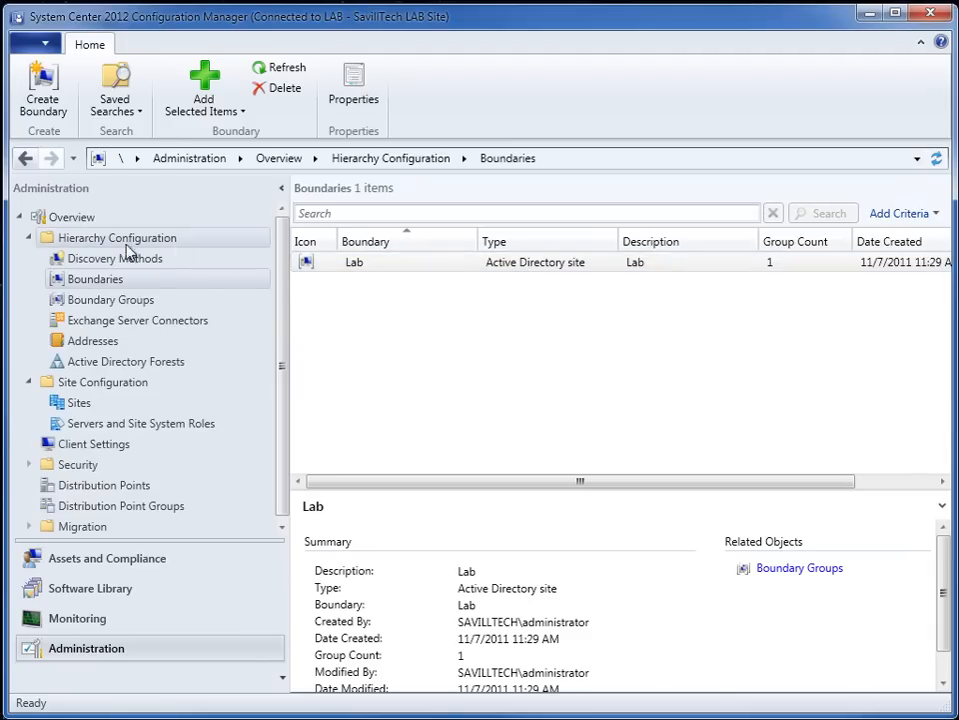
{"action": "left_click", "coordinate": [105, 300]}
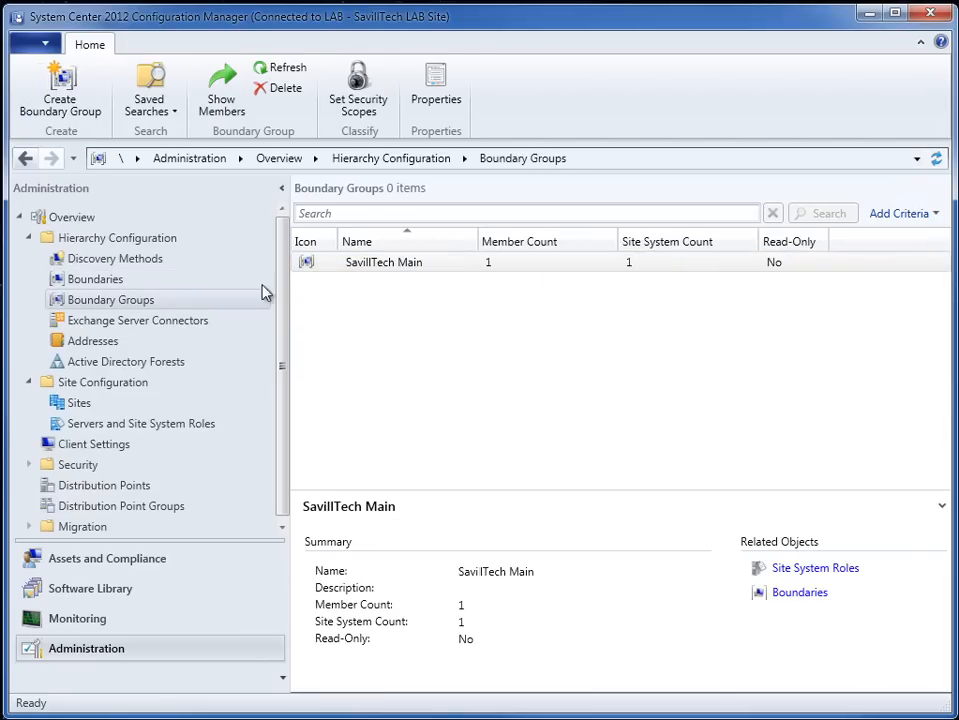
{"action": "right_click", "coordinate": [424, 270]}
{"action": "left_click", "coordinate": [272, 378]}
{"action": "left_click_drag", "start_coordinate": [48, 0], "coordinate": [477, 125]}
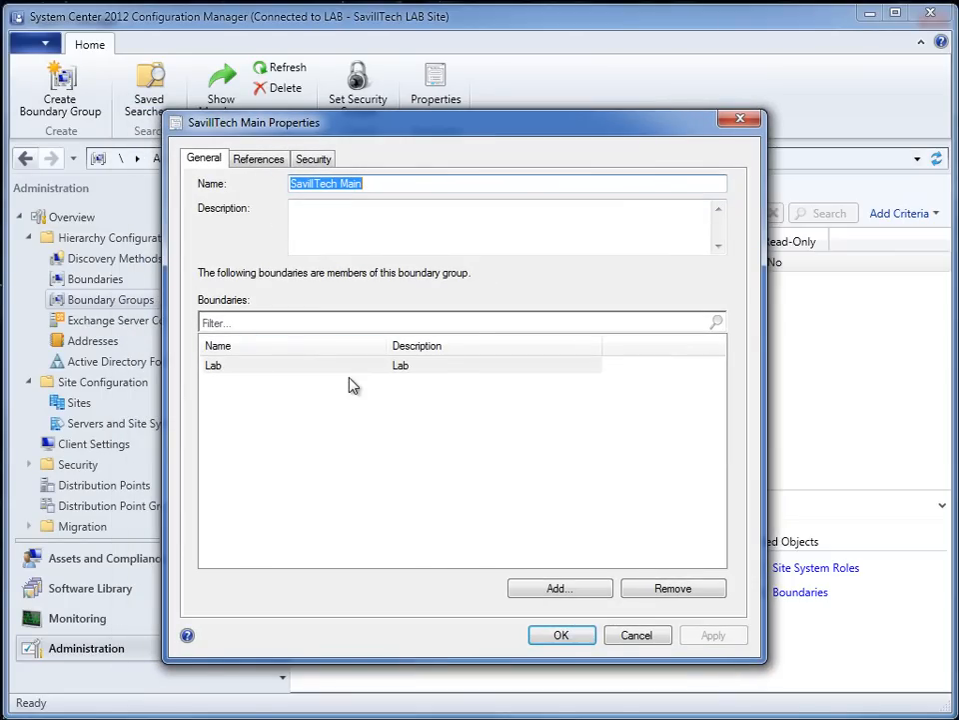
{"action": "left_click", "coordinate": [561, 638]}
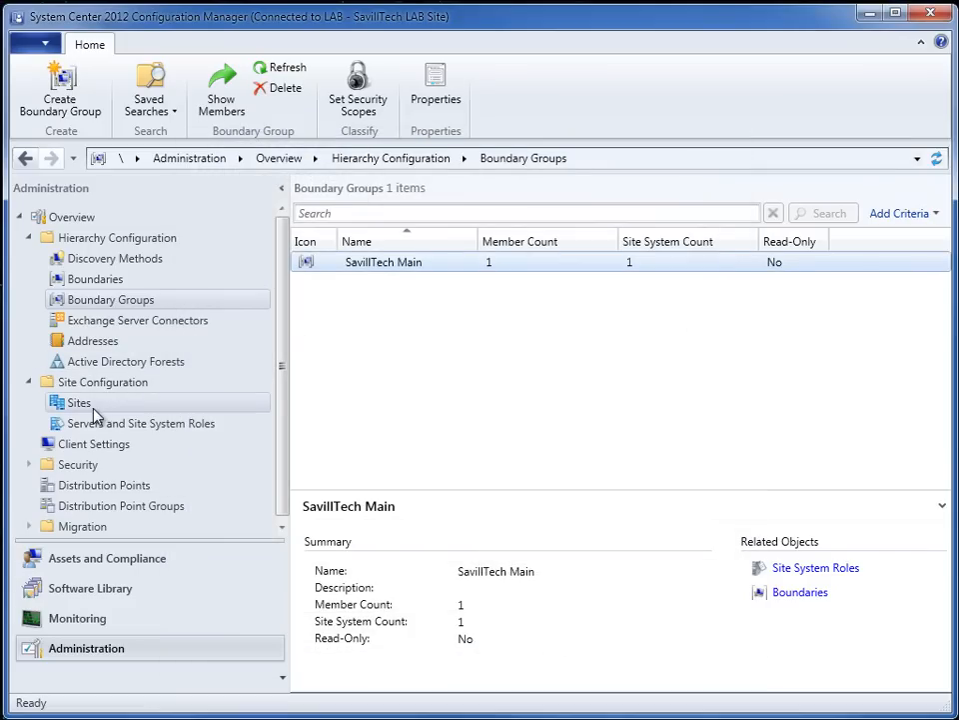
- Review the boundary groups and PXE settings in the SAVDALCM12 distribution point's properties, and close them without changes
{"action": "left_click", "coordinate": [104, 484]}
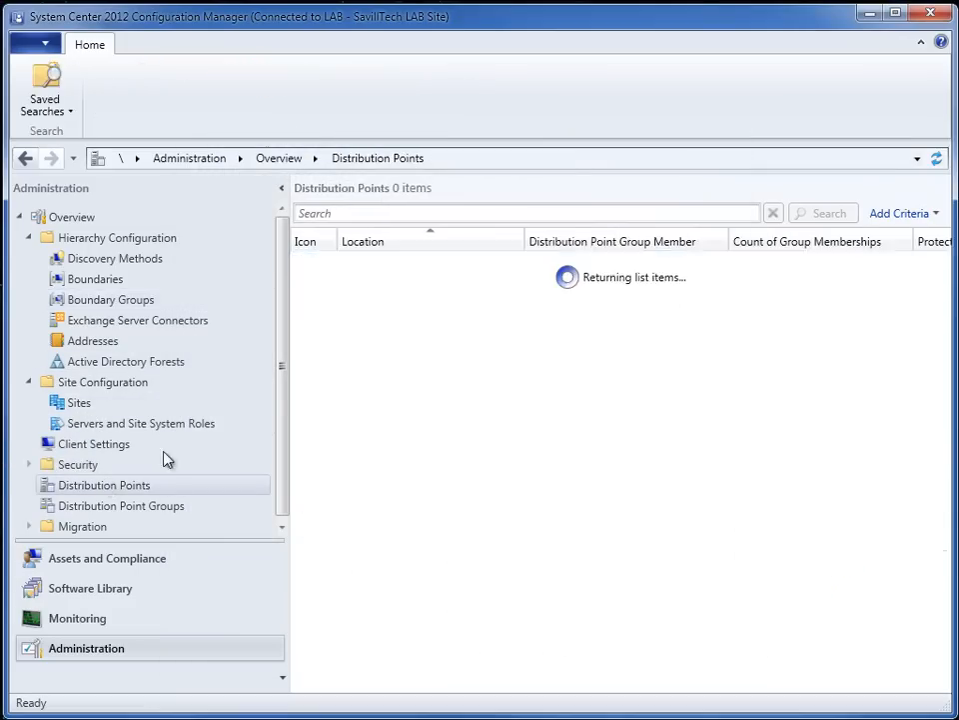
{"action": "right_click", "coordinate": [415, 272]}
{"action": "left_click", "coordinate": [315, 353]}
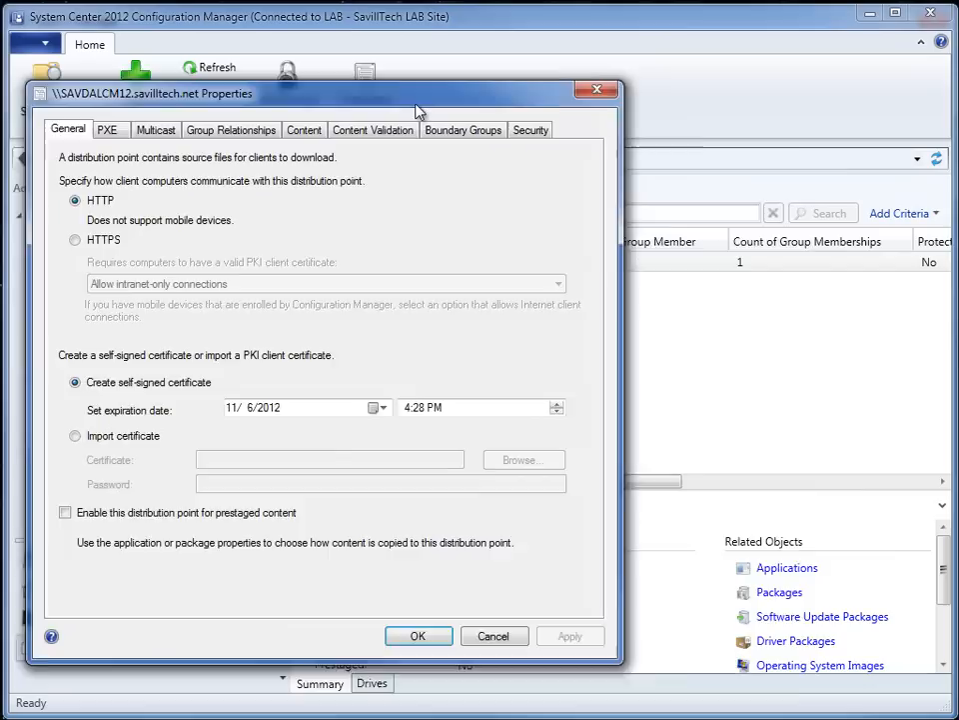
{"action": "left_click_drag", "start_coordinate": [418, 112], "coordinate": [576, 128]}
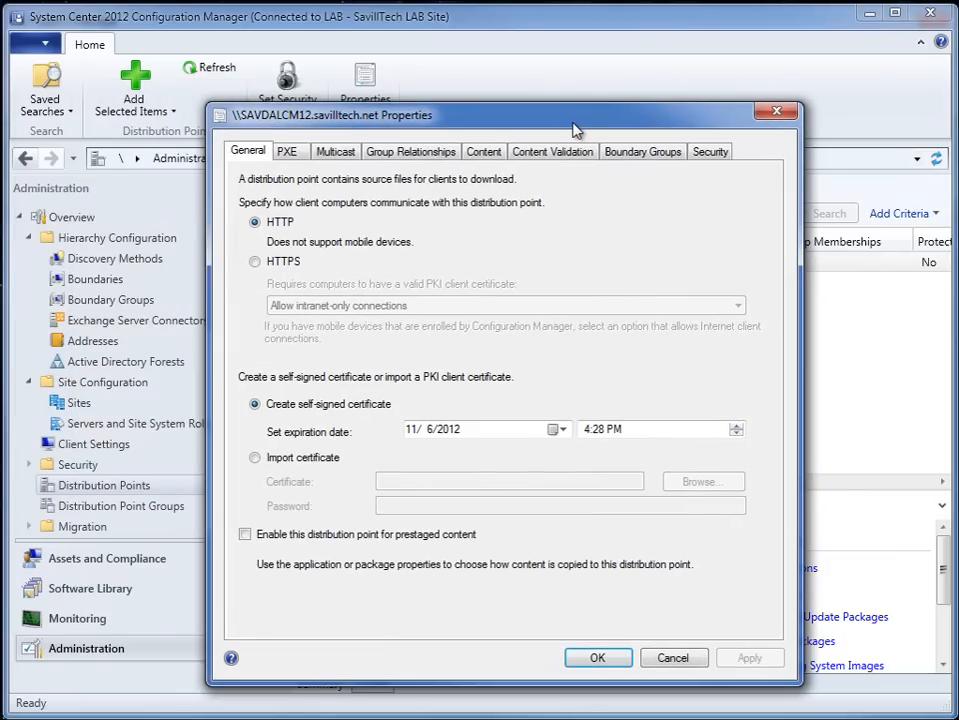
{"action": "left_click", "coordinate": [634, 153]}
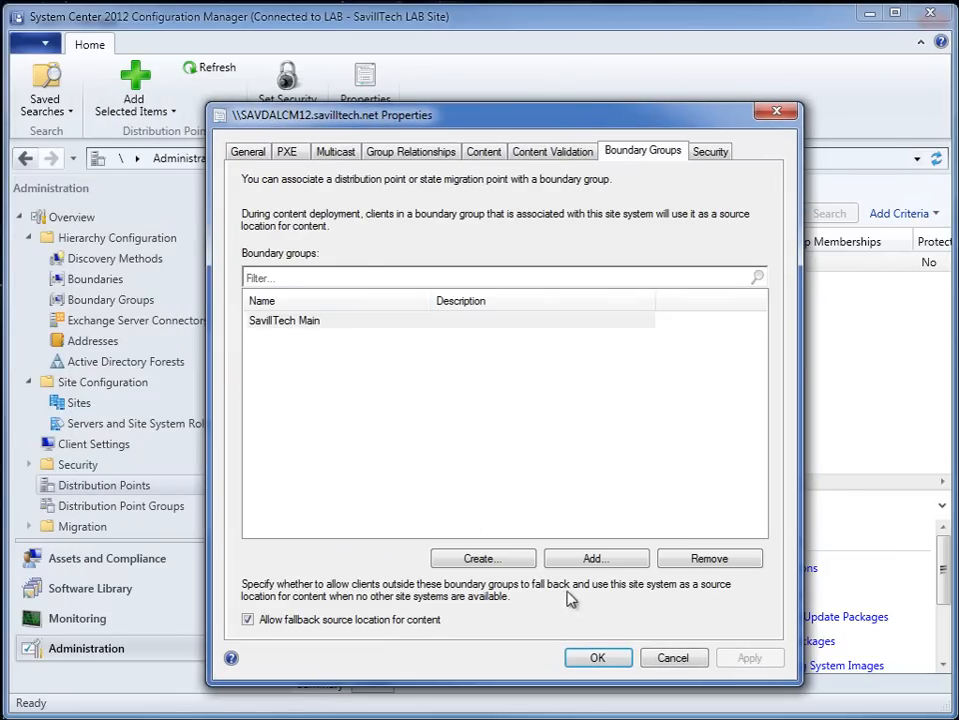
{"action": "left_click", "coordinate": [288, 152]}
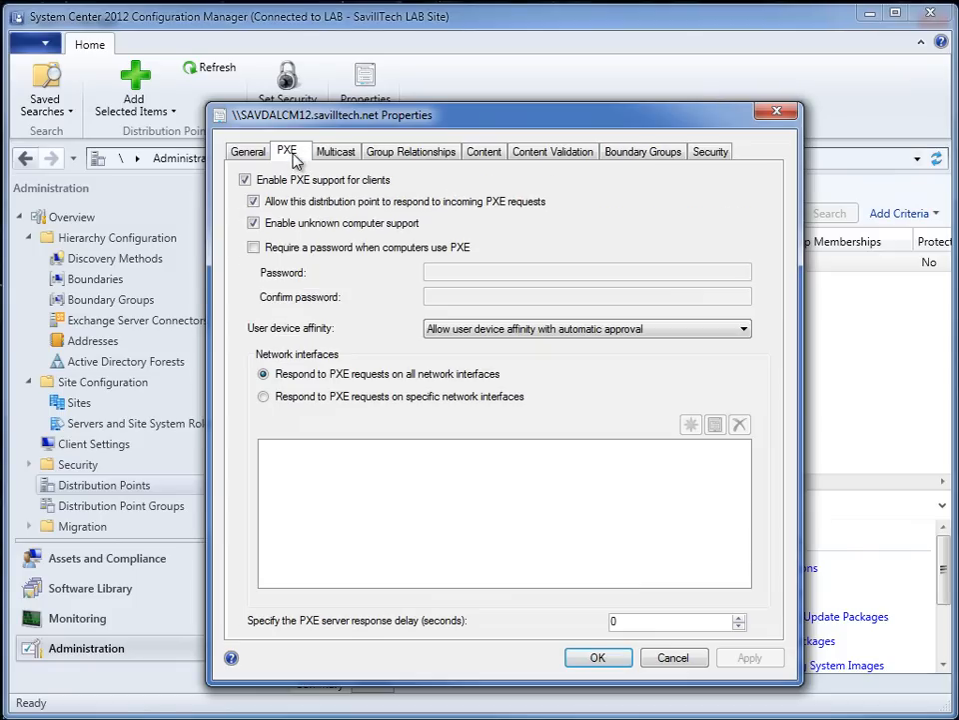
{"action": "left_click", "coordinate": [619, 659]}
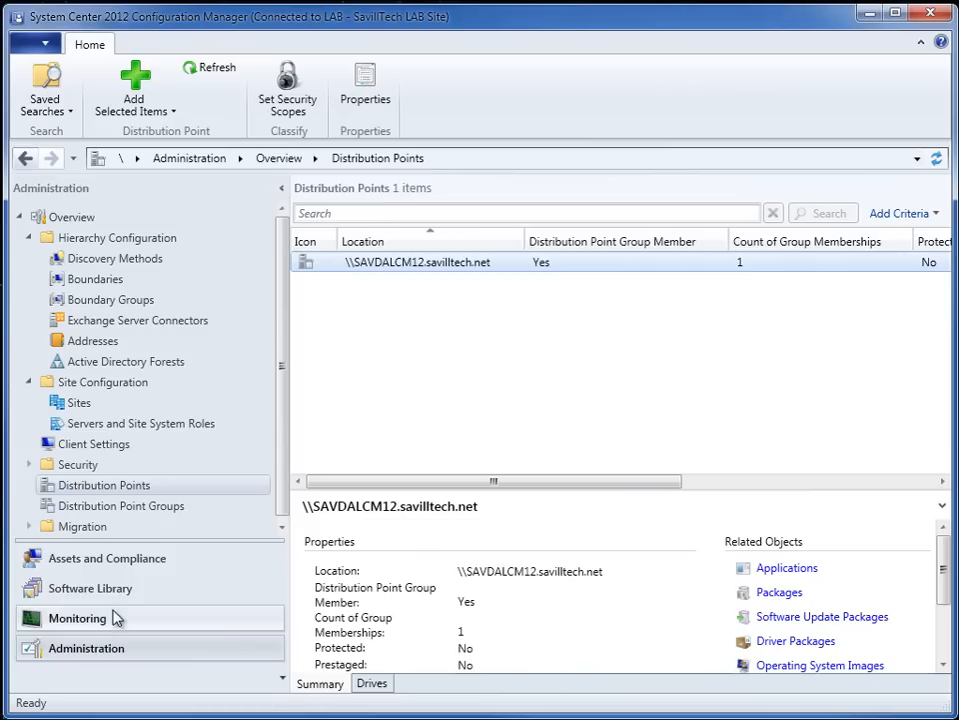
- Check the completion statistics for Windows 7 Ultimate SP1 x64 in the content status list
{"action": "left_click", "coordinate": [80, 626]}
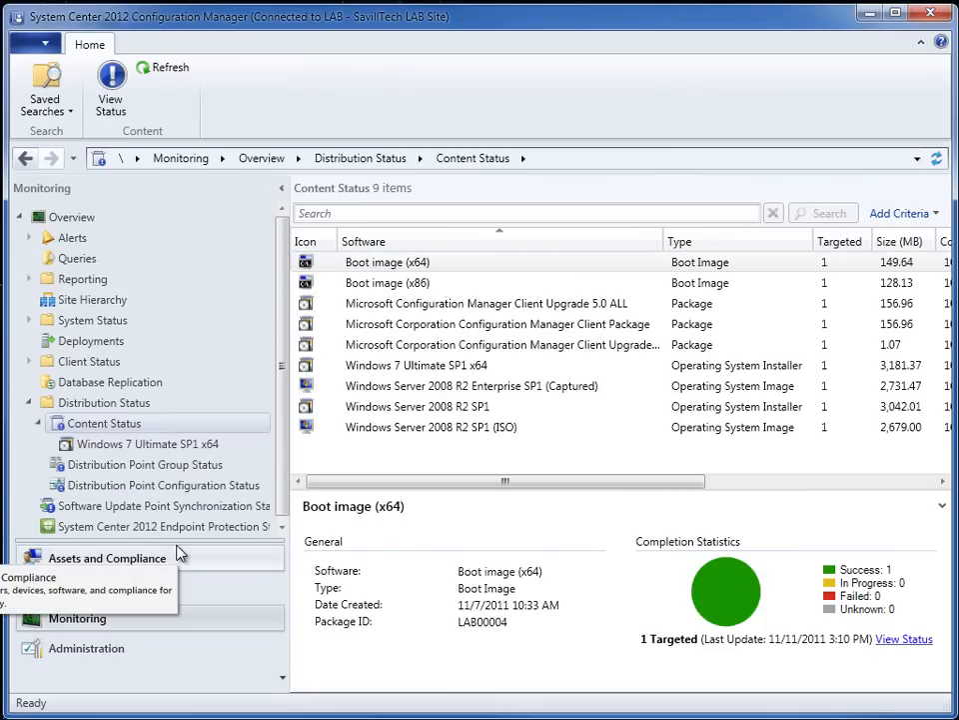
{"action": "left_click", "coordinate": [425, 366]}
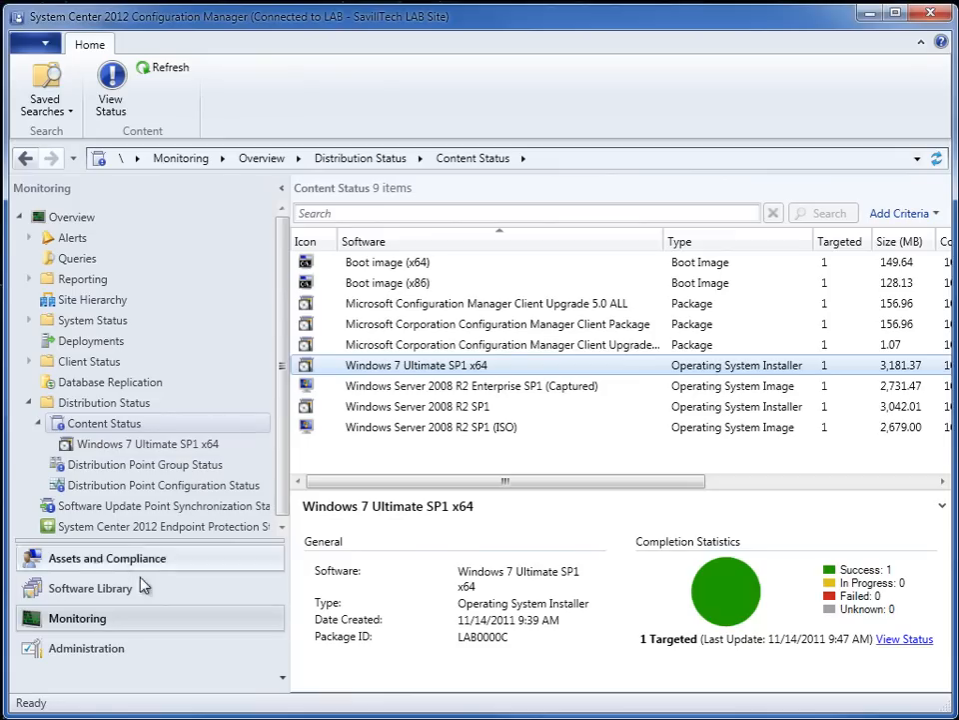
- Start a deployment of the Build and Capture Windows 7 SP1 task sequence, targeting the All Systems device collection
{"action": "left_click", "coordinate": [92, 599]}
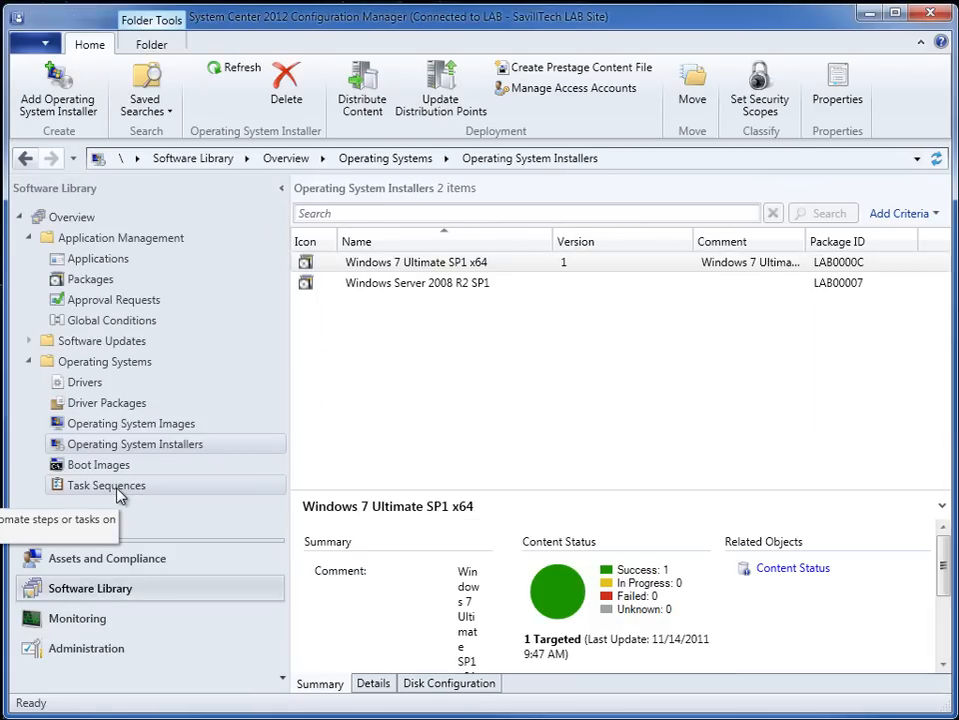
{"action": "left_click", "coordinate": [112, 486]}
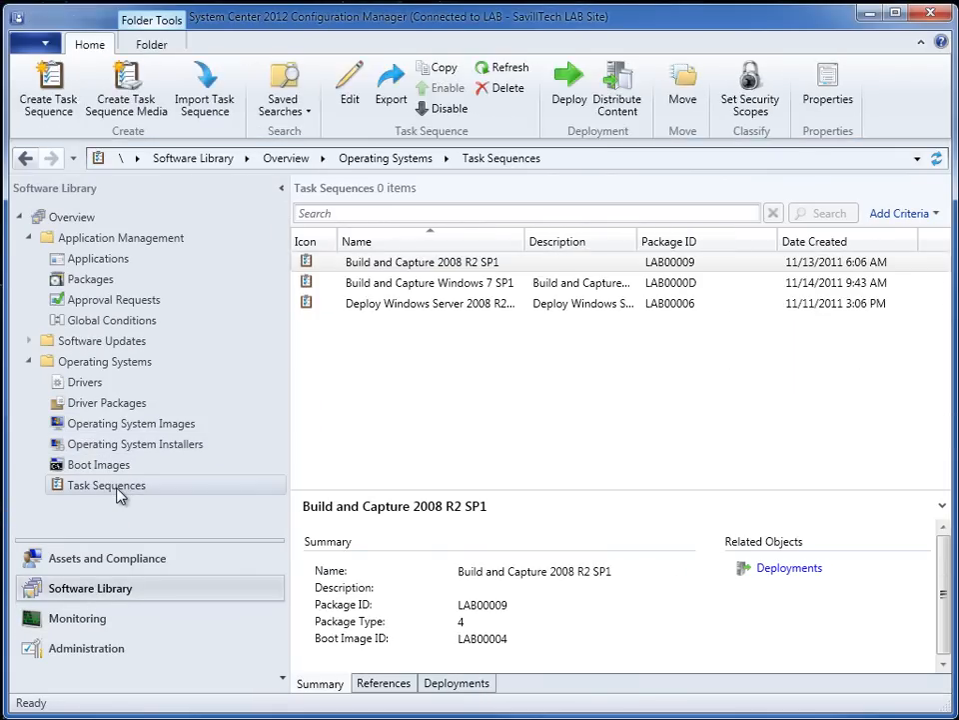
{"action": "right_click", "coordinate": [494, 279]}
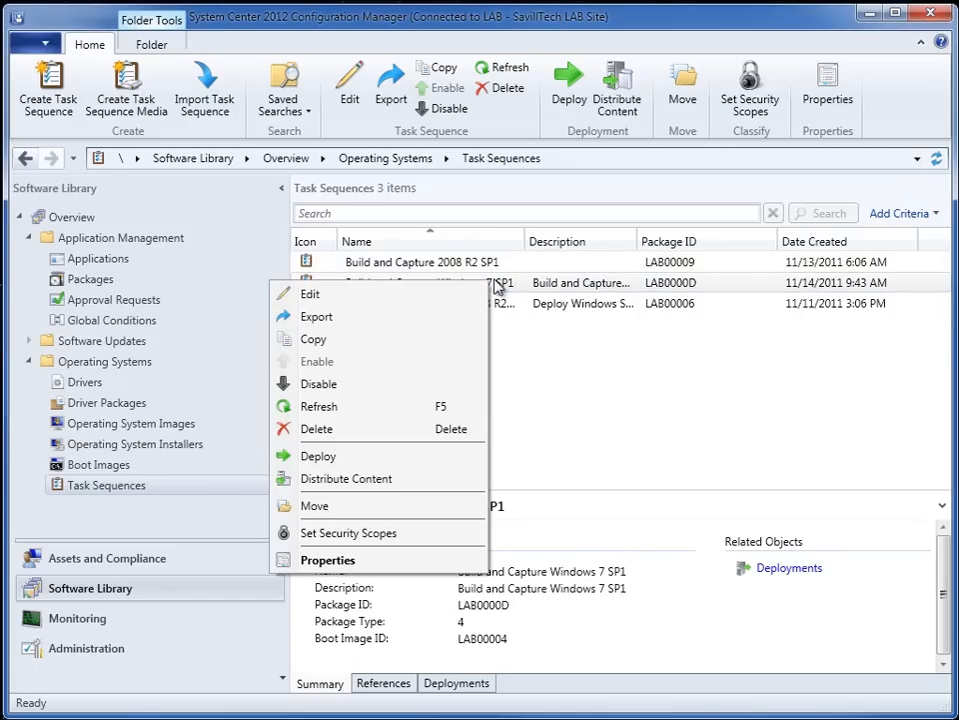
{"action": "left_click", "coordinate": [319, 458]}
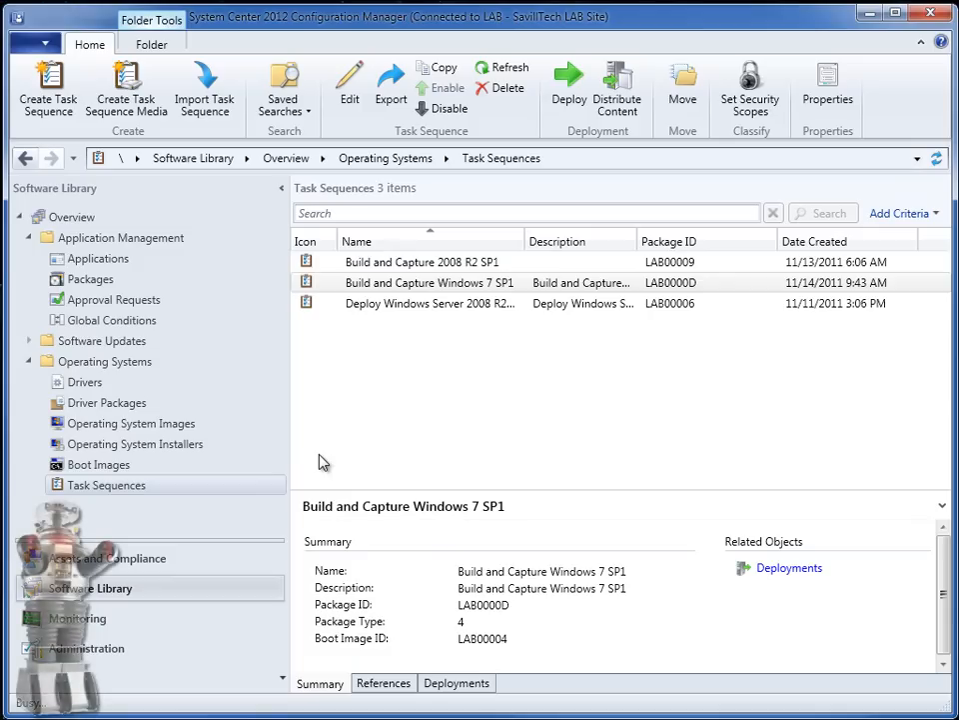
{"action": "left_click_drag", "start_coordinate": [235, 0], "coordinate": [698, 51]}
{"action": "left_click", "coordinate": [779, 254]}
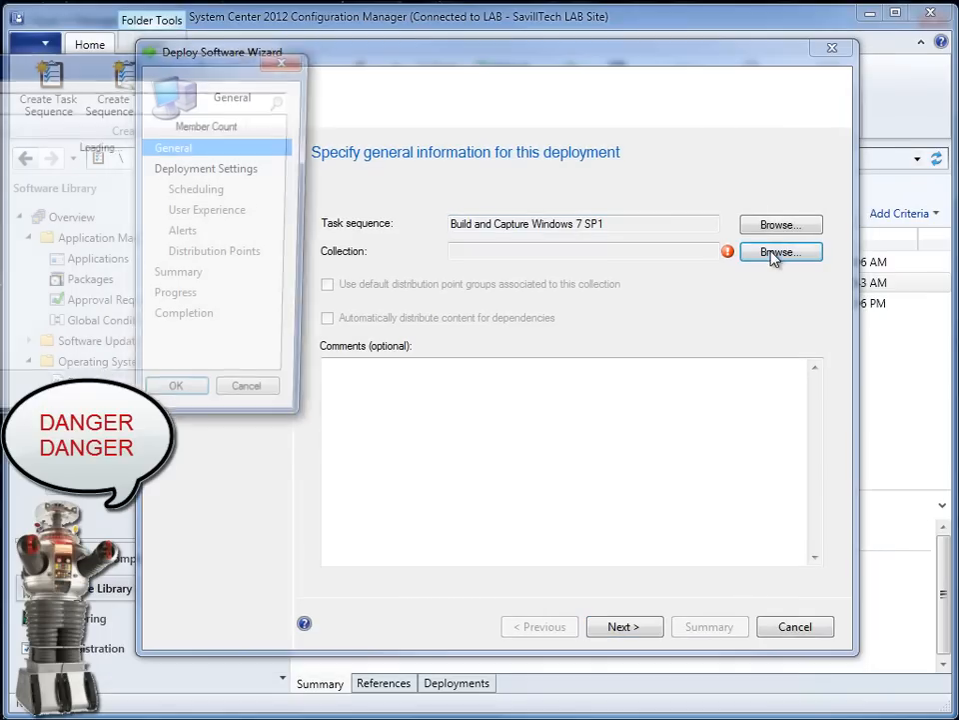
{"action": "left_click_drag", "start_coordinate": [147, 76], "coordinate": [616, 137]}
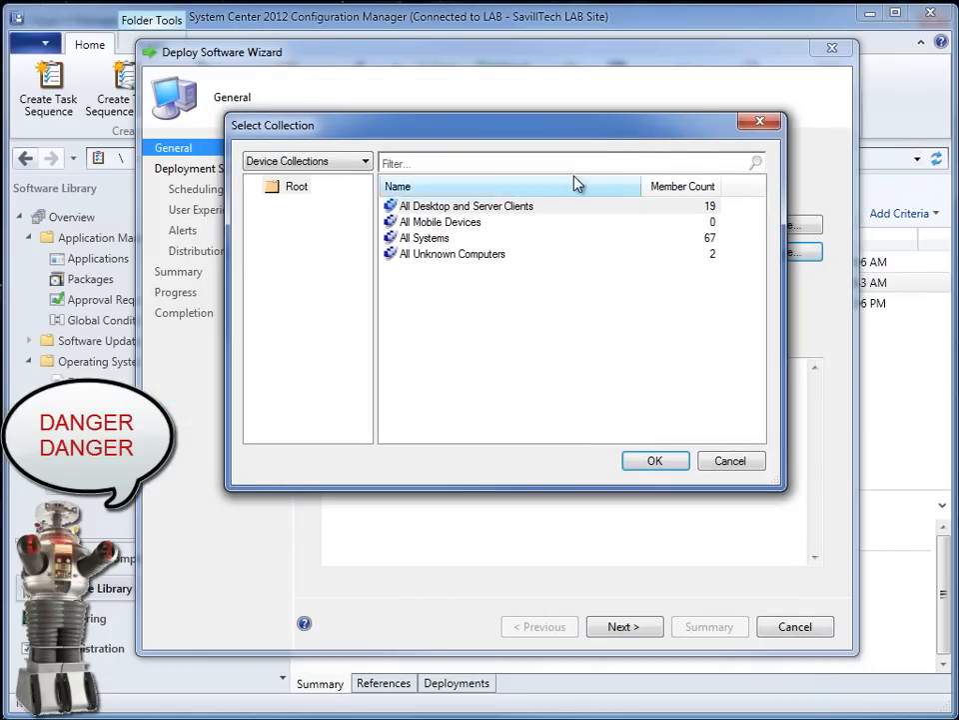
{"action": "left_click", "coordinate": [437, 238]}
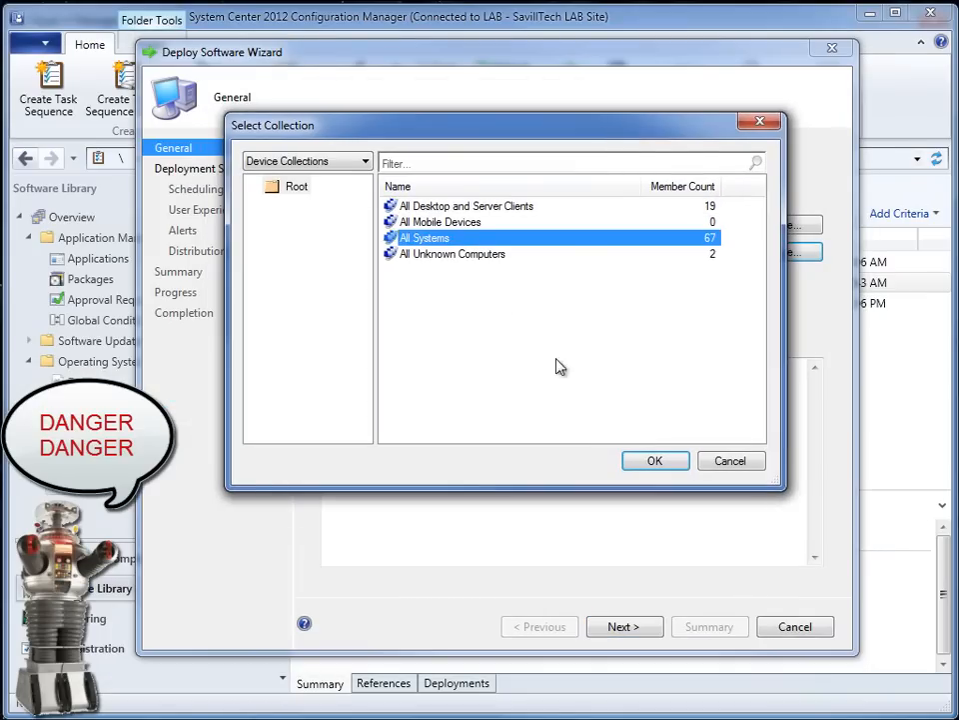
{"action": "left_click", "coordinate": [654, 462]}
{"action": "left_click", "coordinate": [618, 628]}
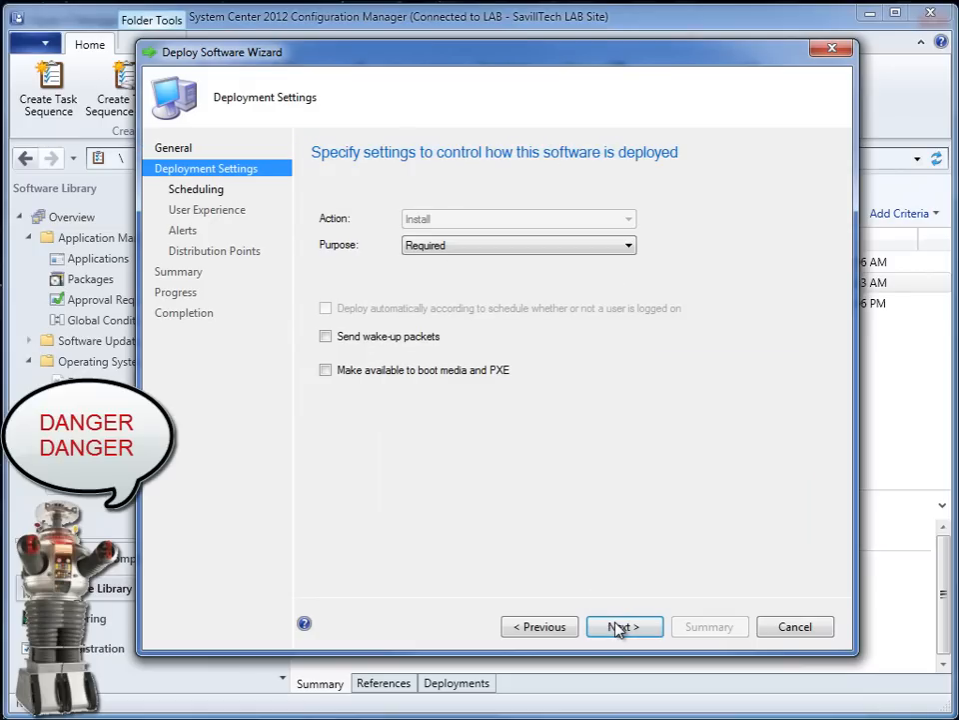
- Set the deployment purpose to Available and make the task sequence available to boot media and PXE
{"action": "left_click", "coordinate": [456, 247]}
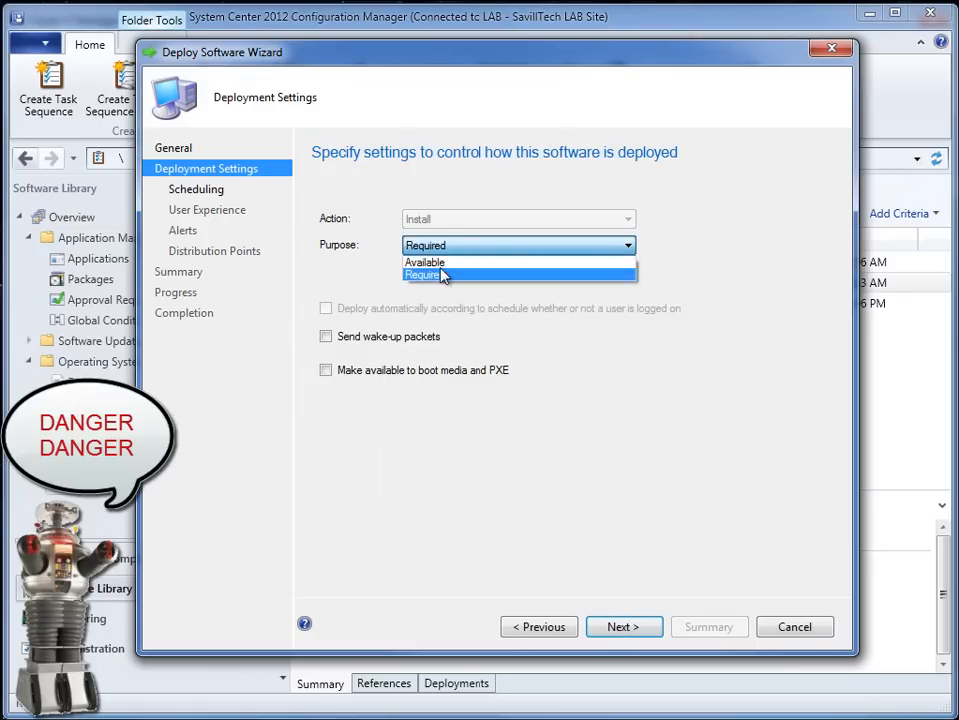
{"action": "left_click", "coordinate": [441, 263]}
{"action": "left_click", "coordinate": [326, 350]}
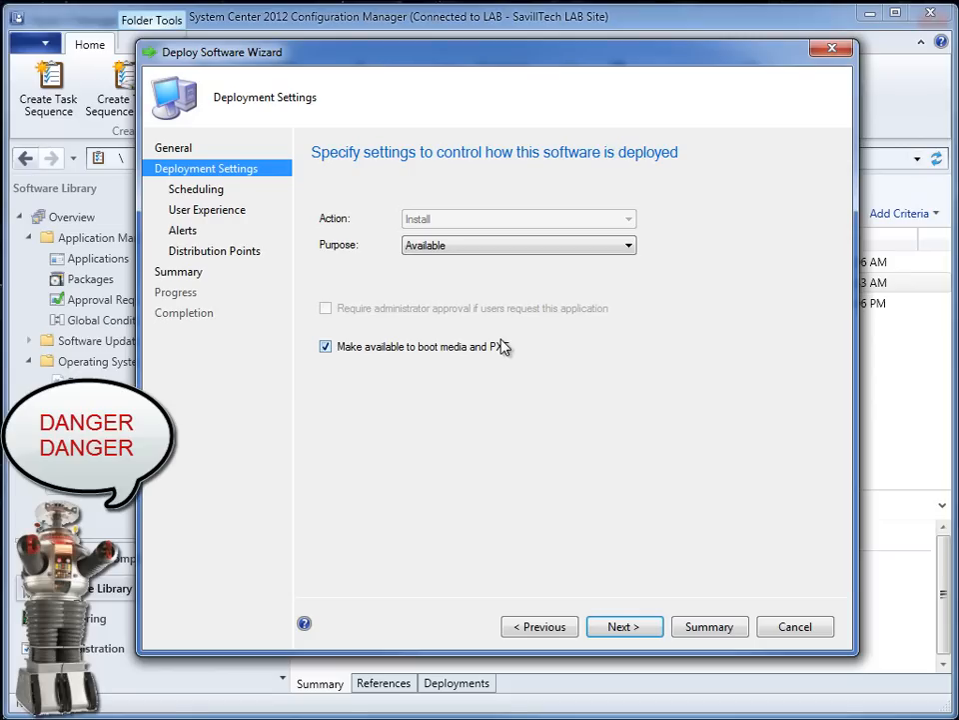
{"action": "left_click", "coordinate": [652, 631]}
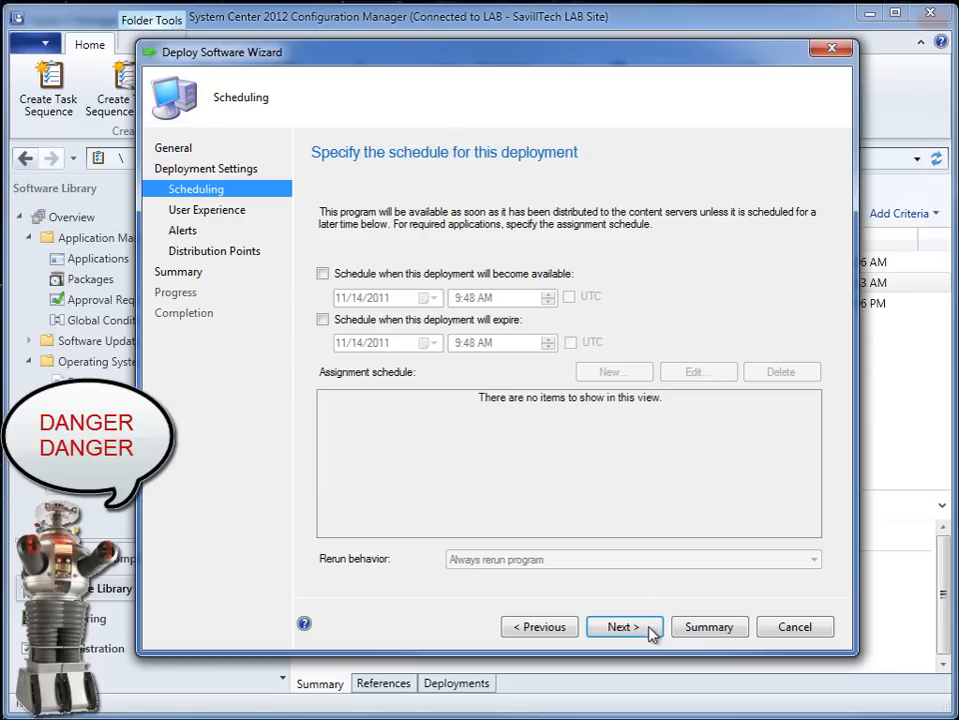
- Keep the default schedule, user experience and alerts, allow an unprotected distribution point when no protected one is available, and complete the deployment
{"action": "left_click", "coordinate": [645, 630]}
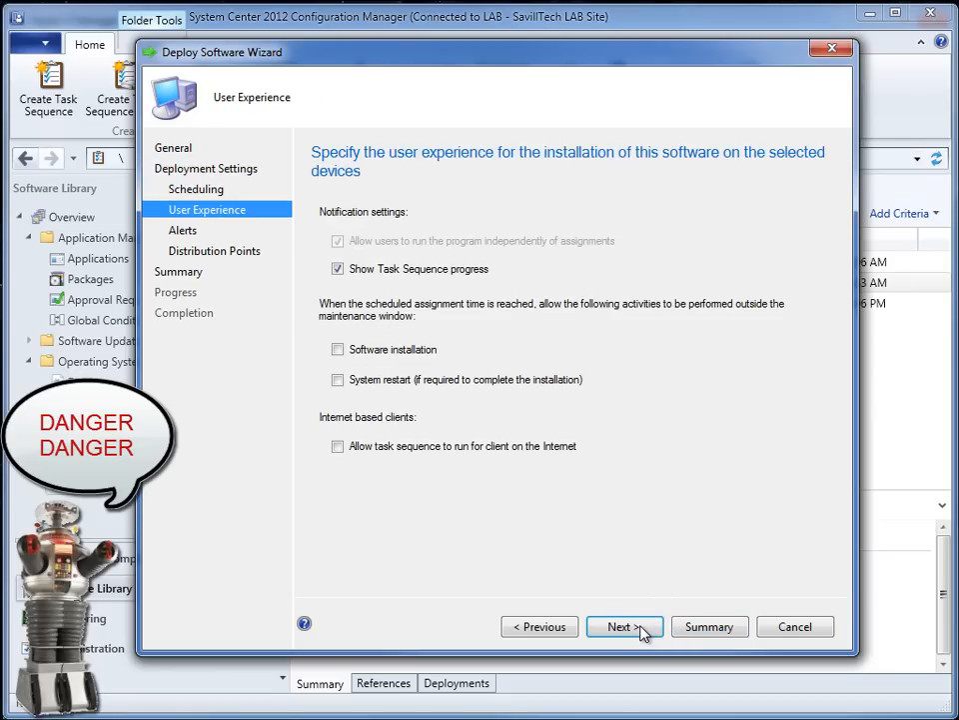
{"action": "left_click", "coordinate": [636, 627]}
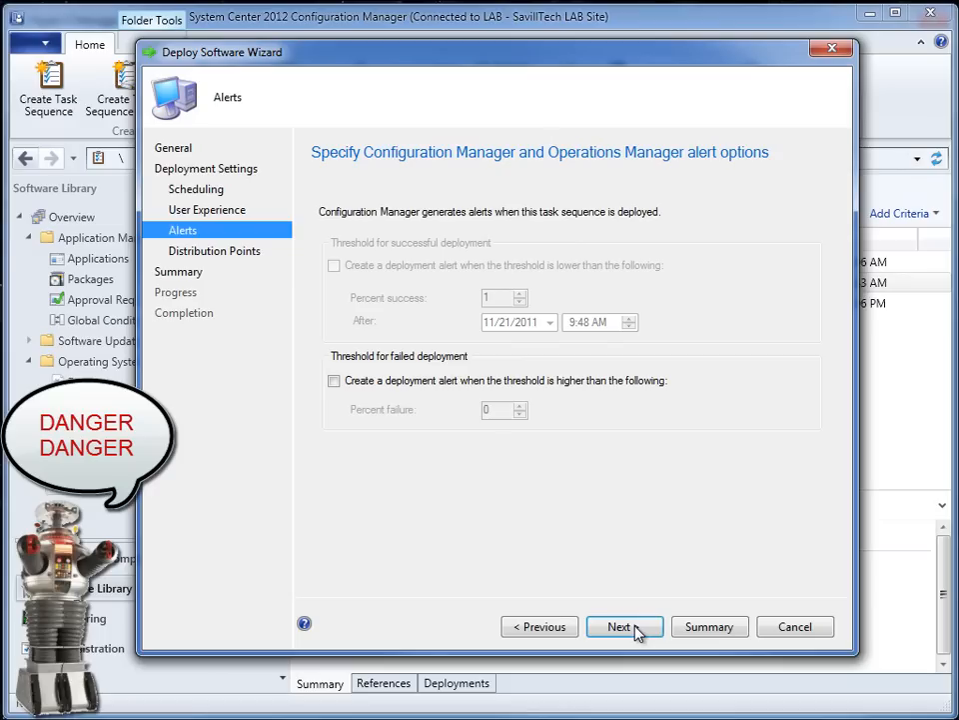
{"action": "left_click", "coordinate": [636, 629]}
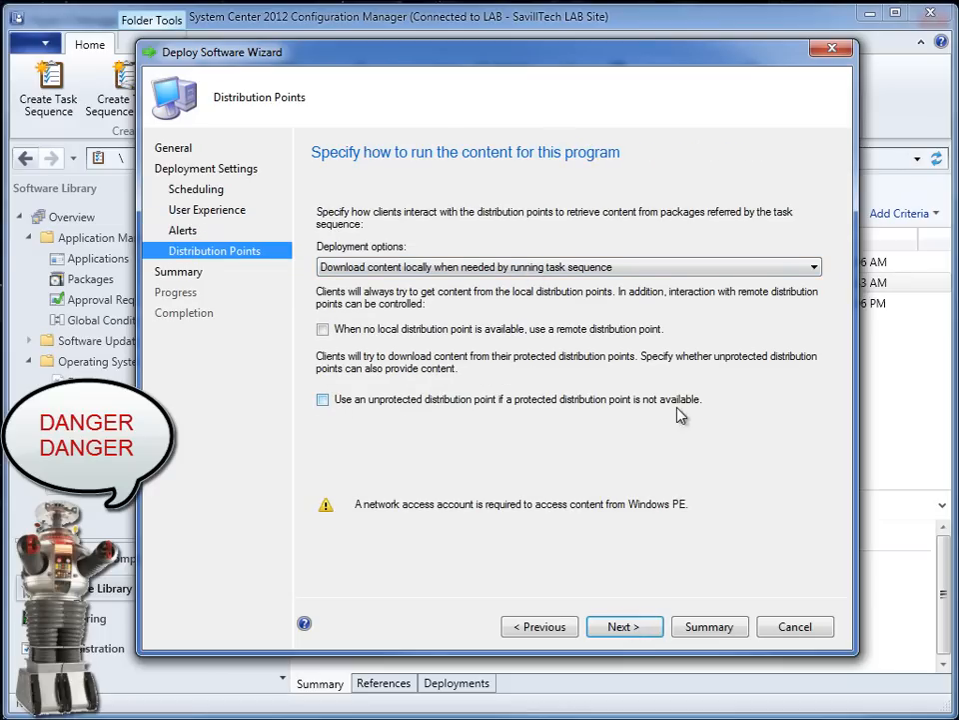
{"action": "left_click", "coordinate": [323, 400]}
{"action": "left_click", "coordinate": [643, 626]}
{"action": "left_click", "coordinate": [643, 629]}
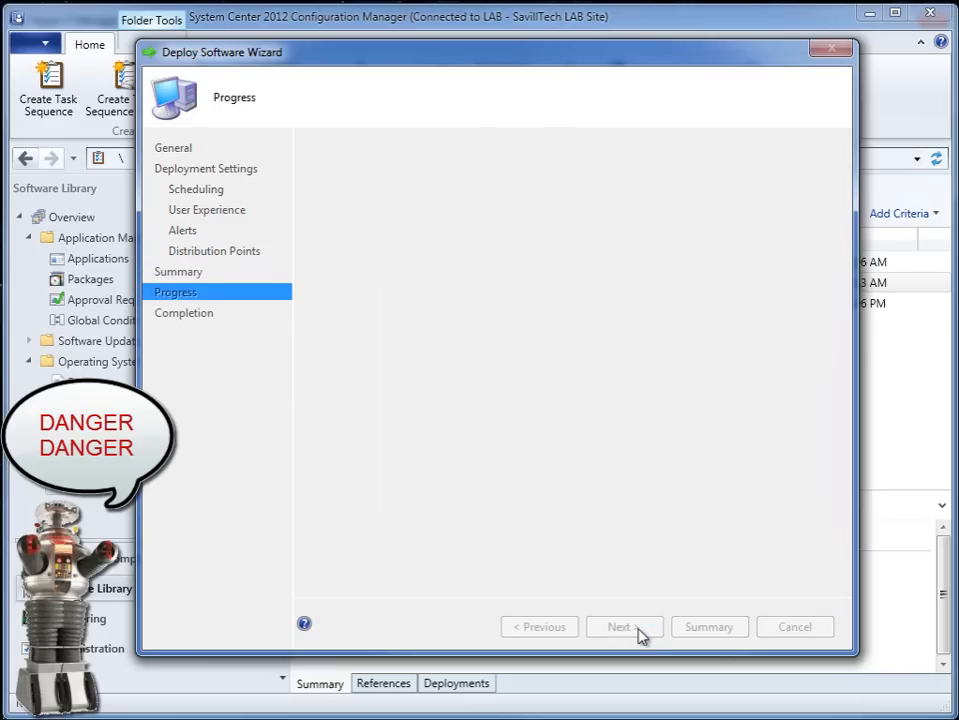
{"action": "left_click", "coordinate": [802, 630]}
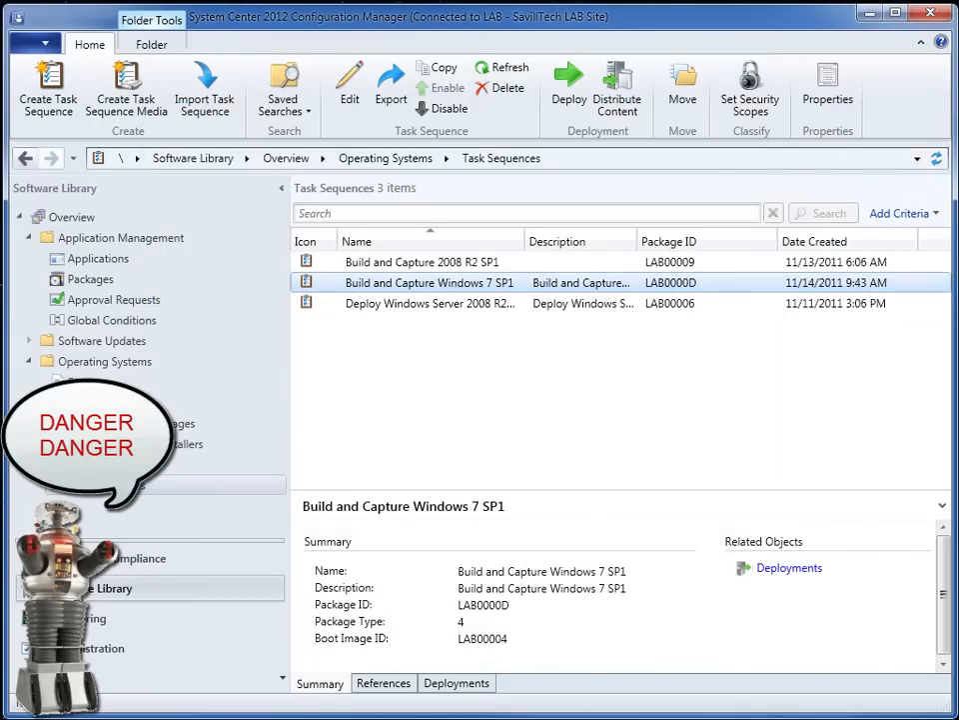
- Review the deployments listed for the Build and Capture Windows 7 SP1 task sequence
{"action": "left_click", "coordinate": [470, 686]}
{"action": "left_click", "coordinate": [679, 560]}
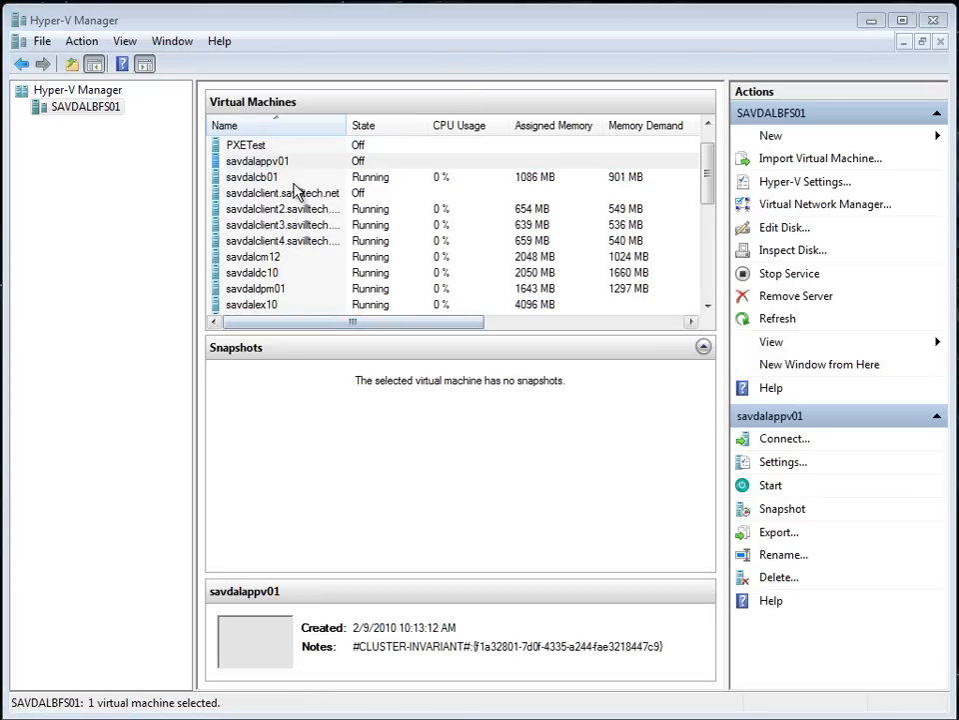
- Switch to Hyper-V Manager, connect to the PXETest virtual machine, and start it with a network service boot
{"action": "left_click", "coordinate": [279, 145]}
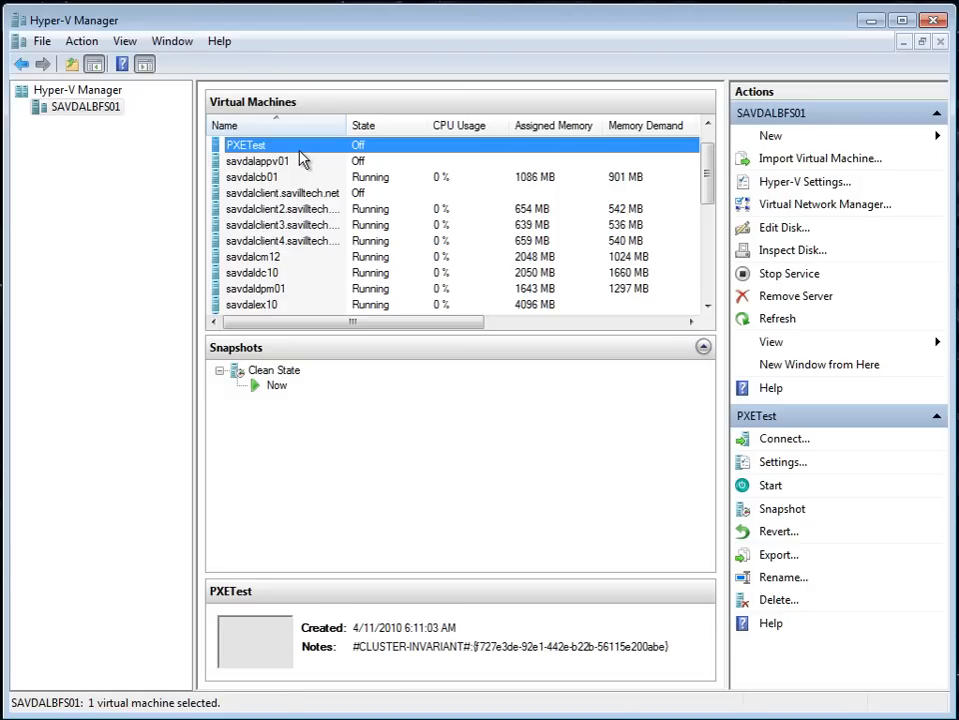
{"action": "double_click", "coordinate": [303, 155]}
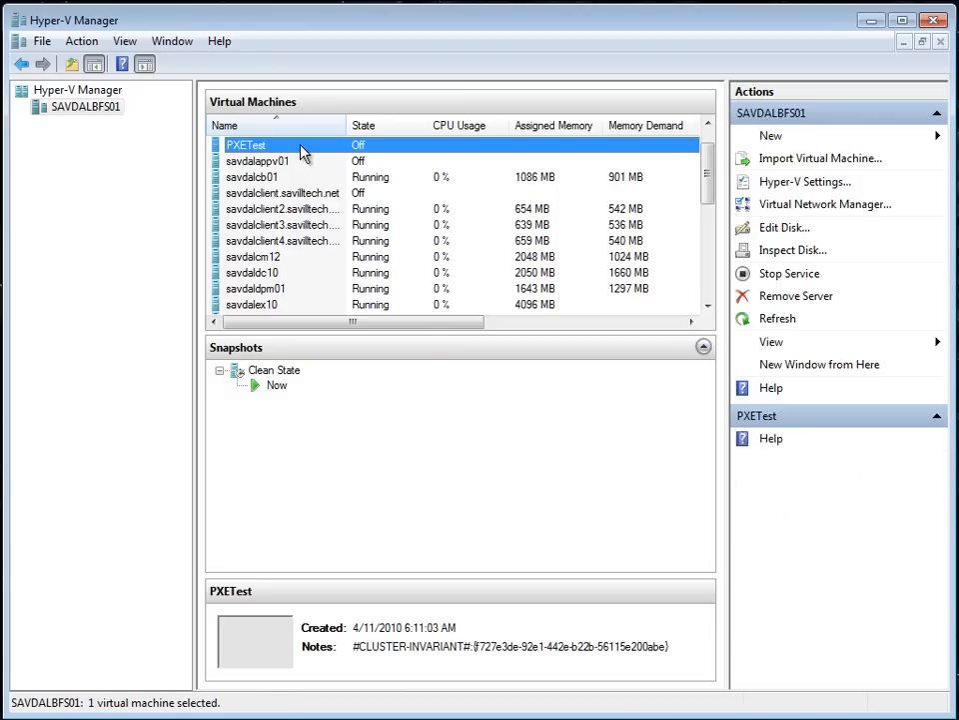
{"action": "right_click", "coordinate": [305, 153]}
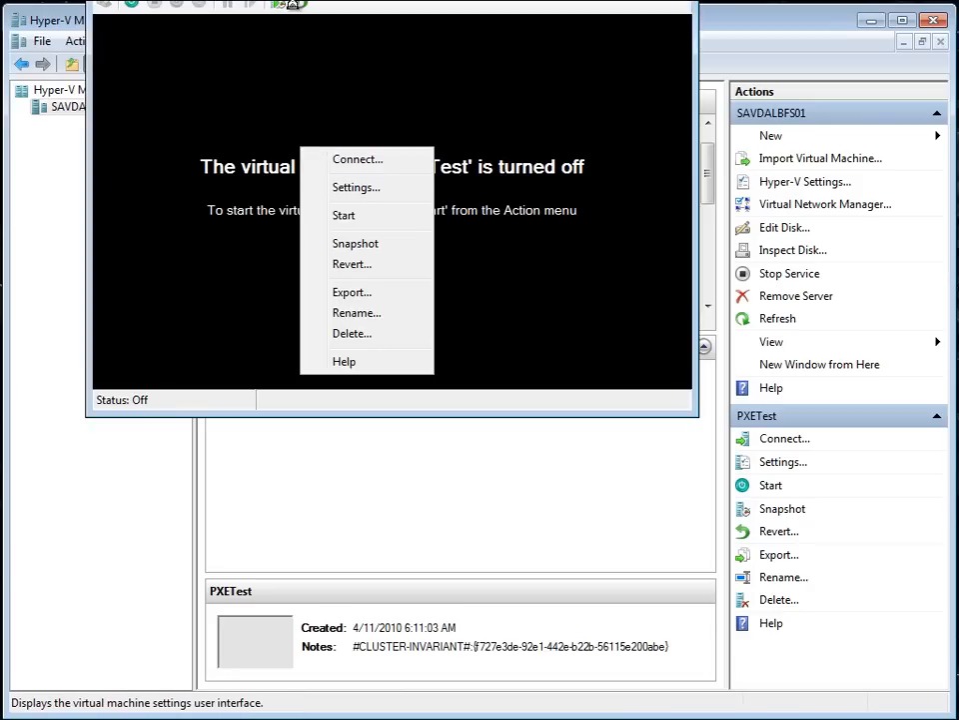
{"action": "left_click", "coordinate": [290, 6]}
{"action": "left_click_drag", "start_coordinate": [290, 6], "coordinate": [204, 25]}
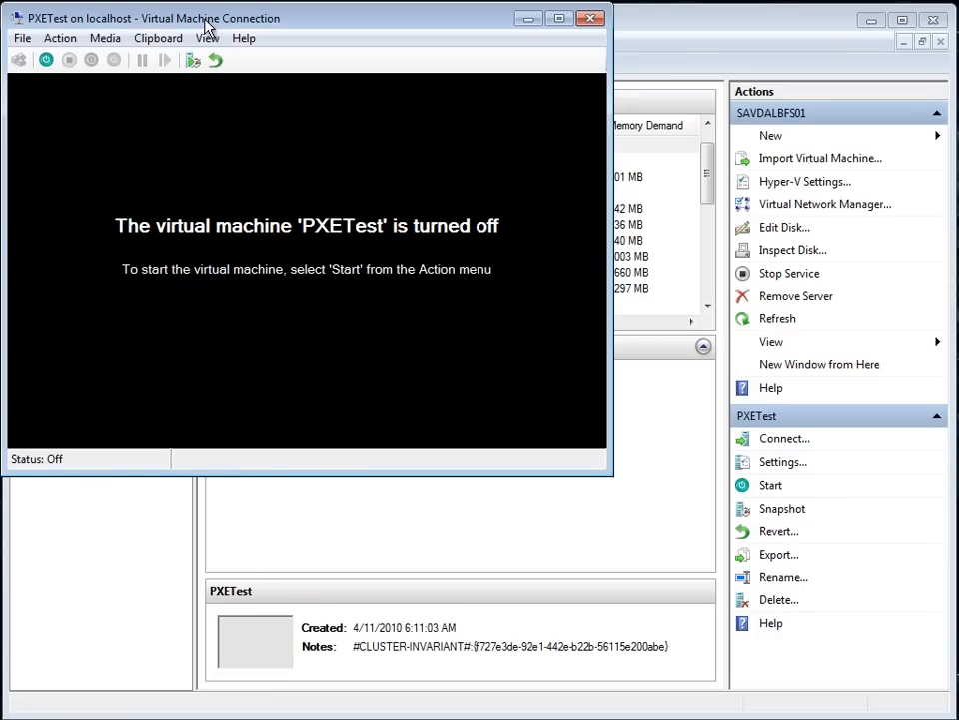
{"action": "left_click", "coordinate": [46, 60]}
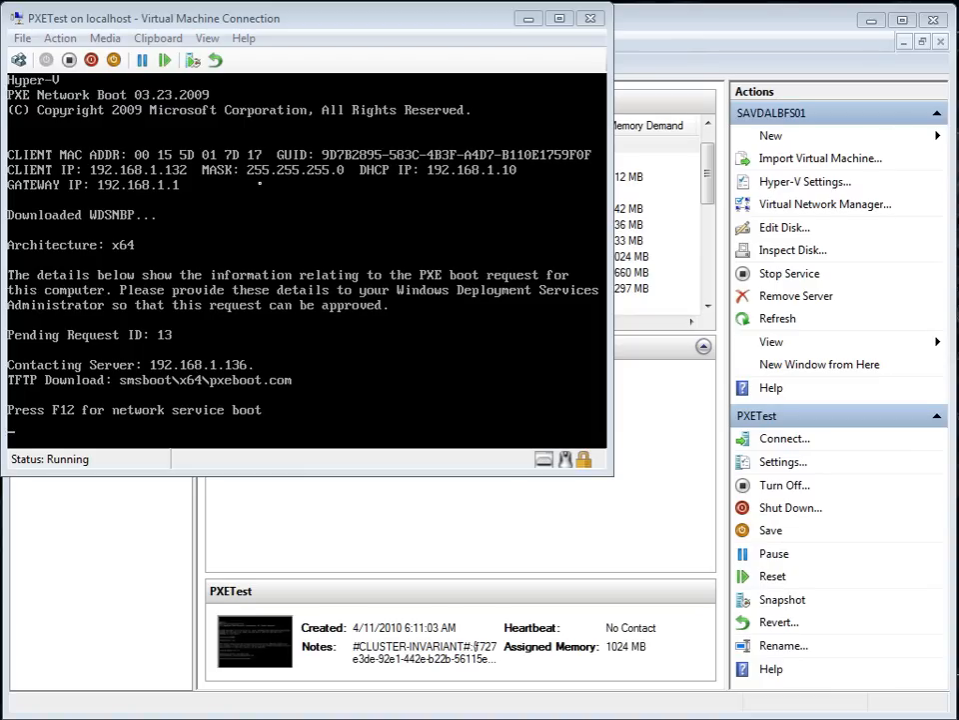
{"action": "key", "text": "F12"}
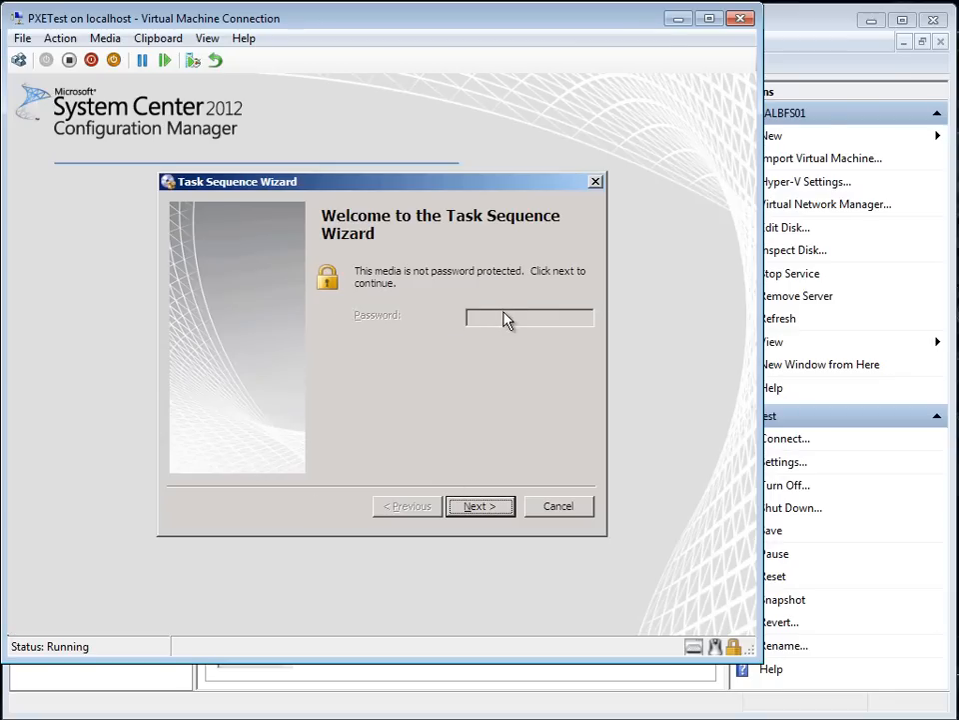
- Run the Build and Capture Windows 7 SP1 task sequence from the Task Sequence Wizard on the PXETest virtual machine
{"action": "left_click", "coordinate": [471, 506]}
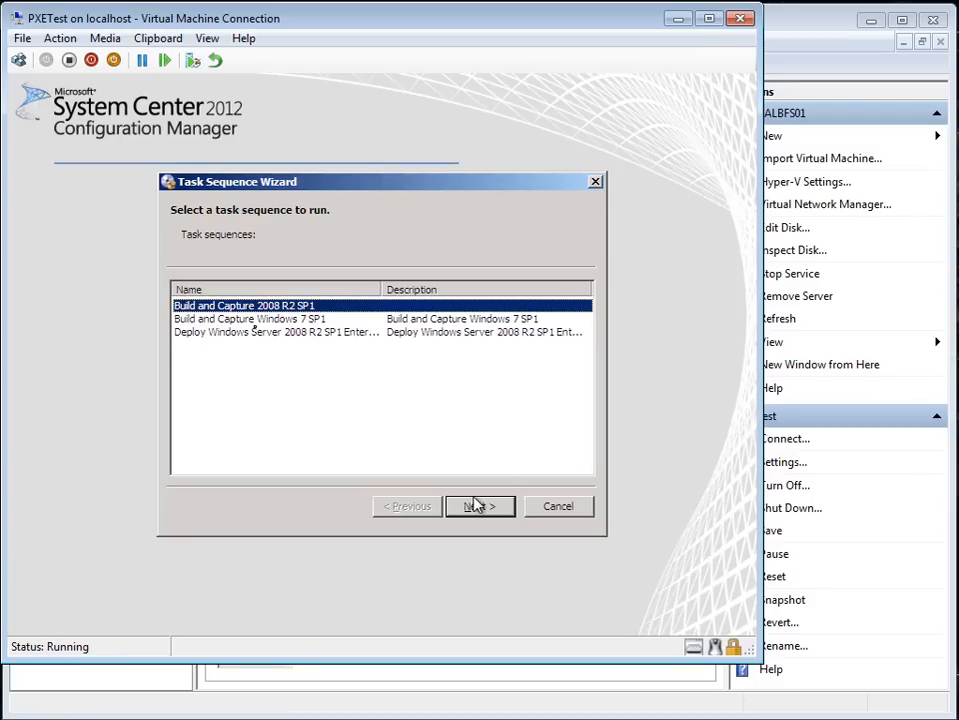
{"action": "left_click", "coordinate": [261, 319]}
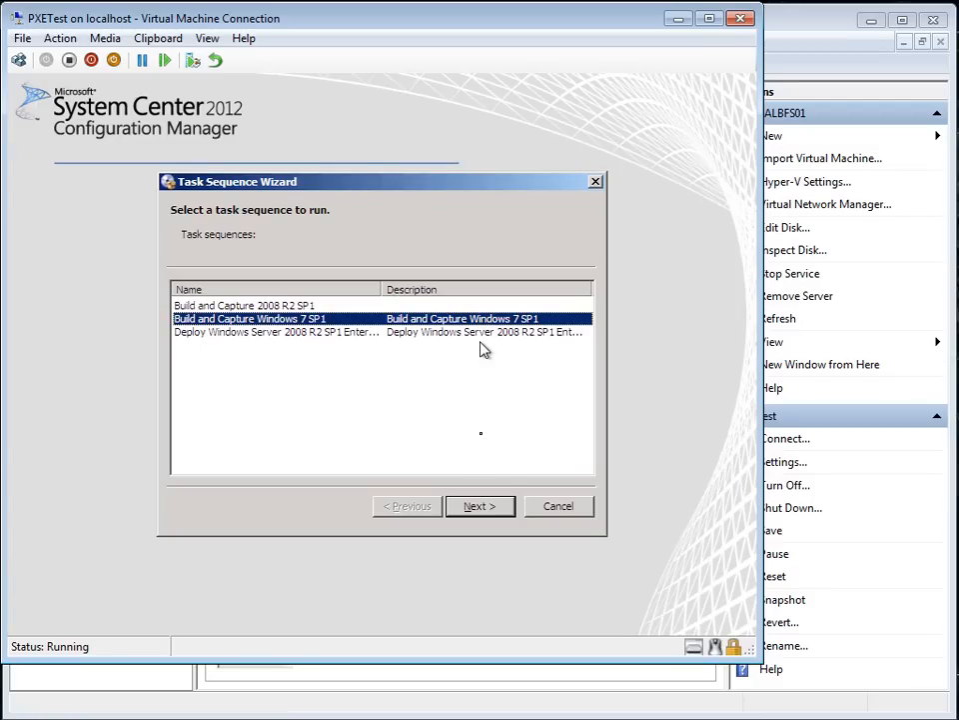
{"action": "left_click", "coordinate": [481, 509]}
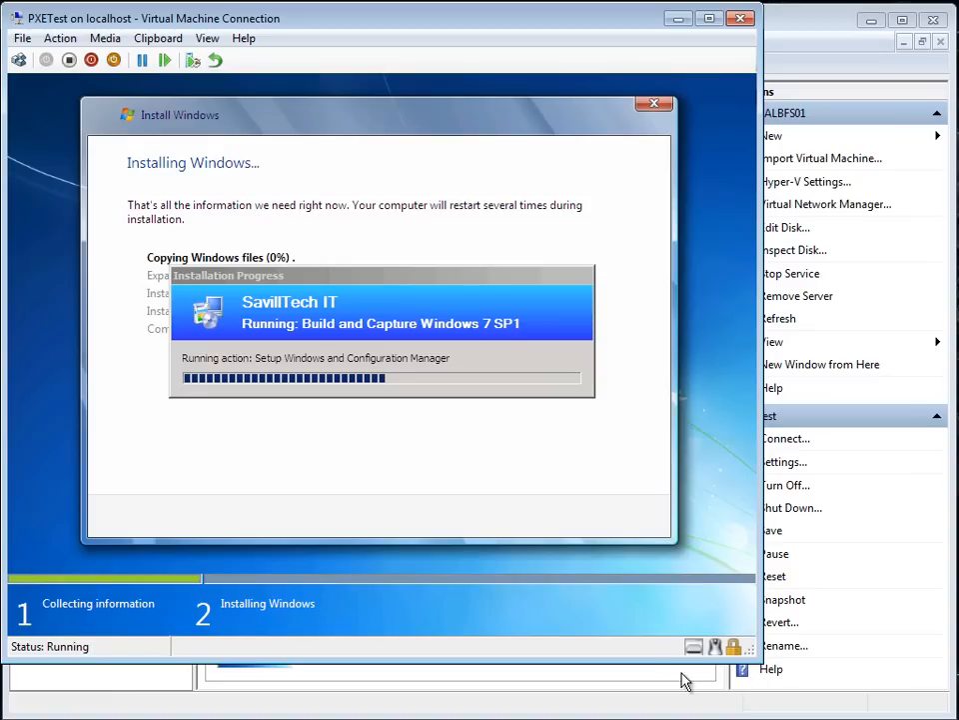
- Skip entering a Windows product key during setup on the virtual machine and restart it immediately when the task sequence requests a restart
{"action": "left_click_drag", "start_coordinate": [341, 279], "coordinate": [344, 373]}
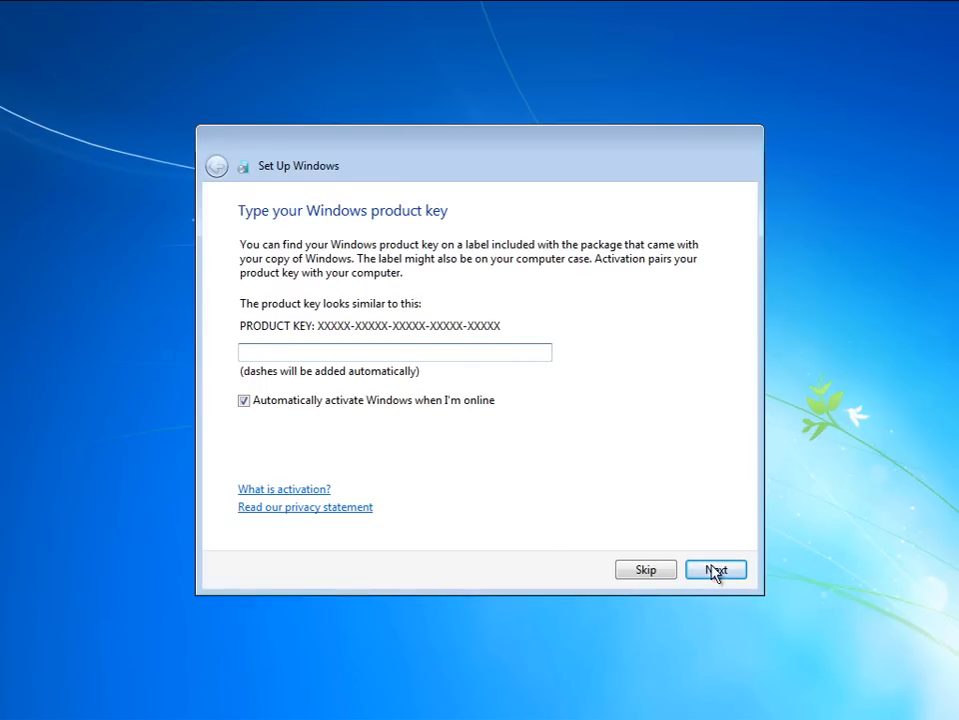
{"action": "left_click", "coordinate": [650, 572]}
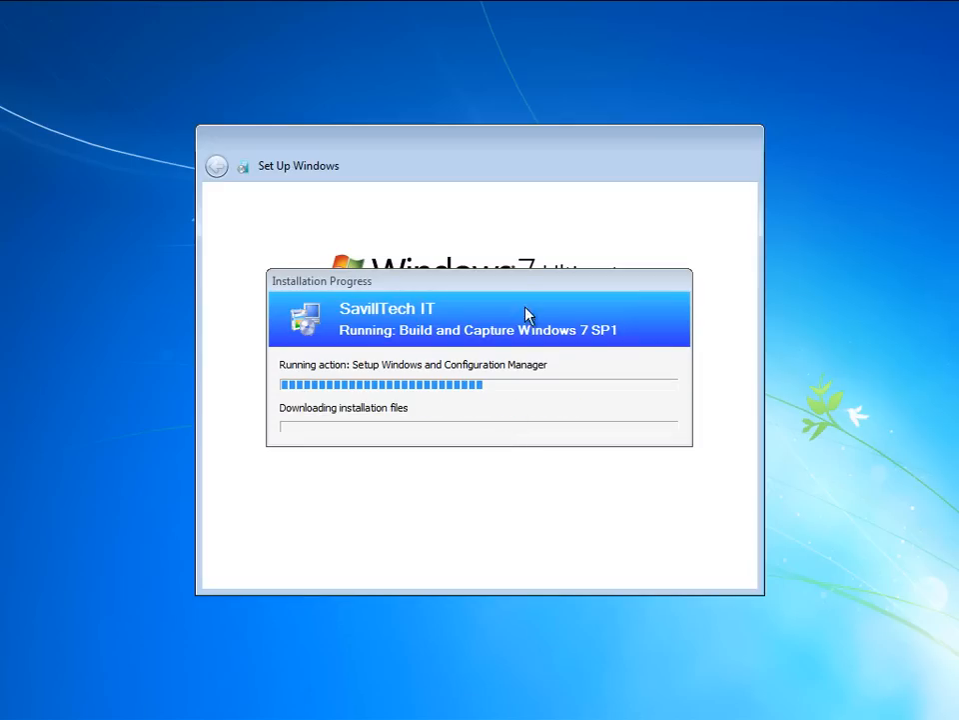
{"action": "left_click_drag", "start_coordinate": [521, 283], "coordinate": [538, 439]}
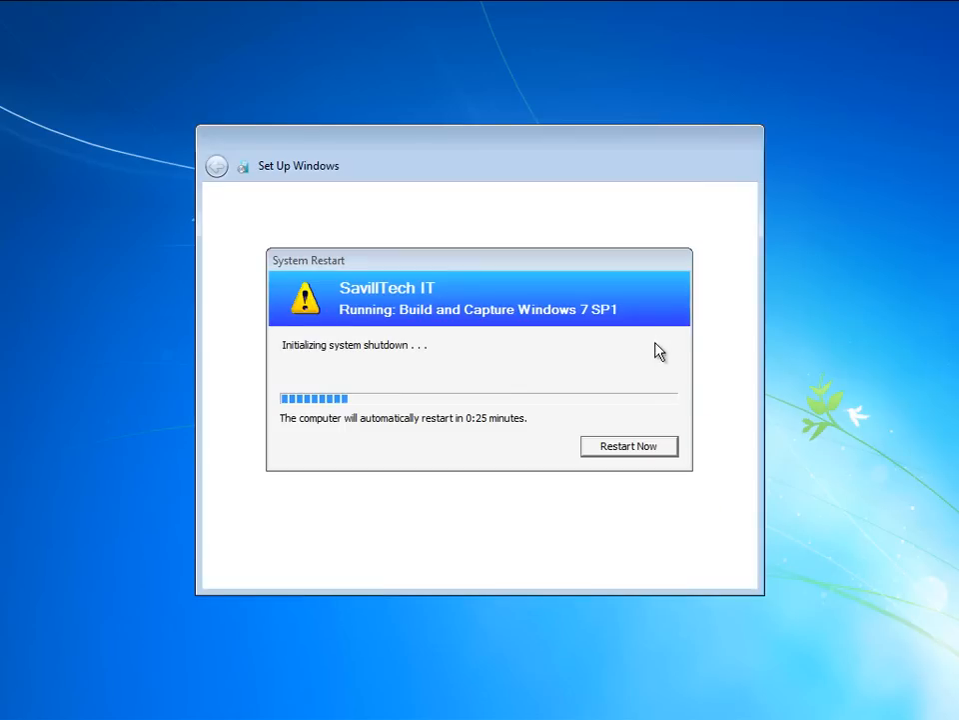
{"action": "left_click", "coordinate": [627, 449]}
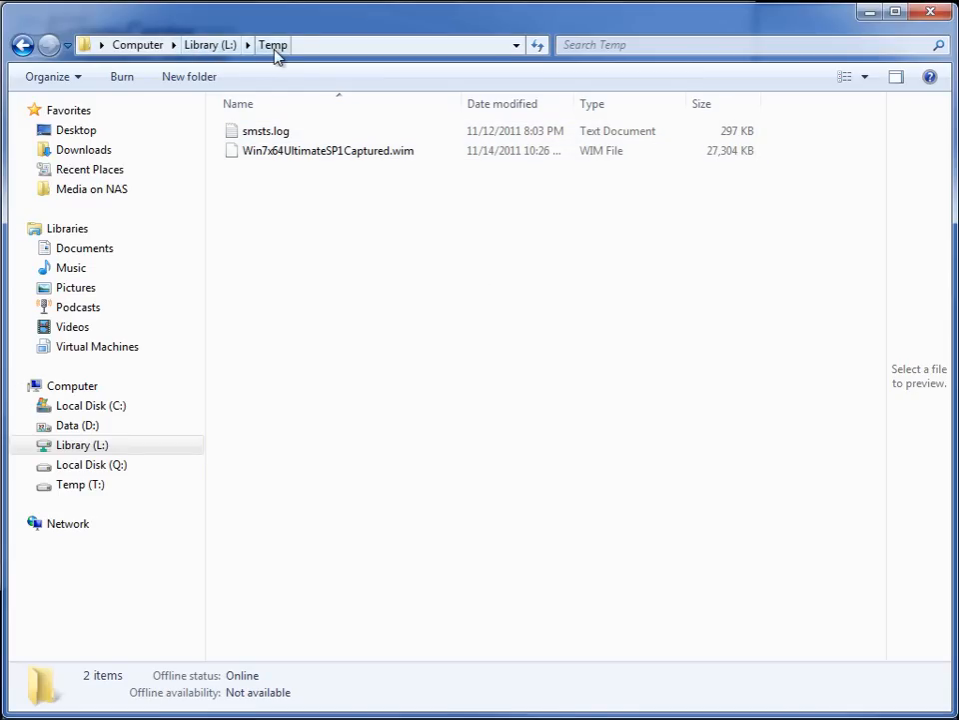
- Refresh the Temp folder on the Library (L:) drive to check the growing size of Win7x64UltimateSP1Captured.wim
{"action": "right_click", "coordinate": [295, 208]}
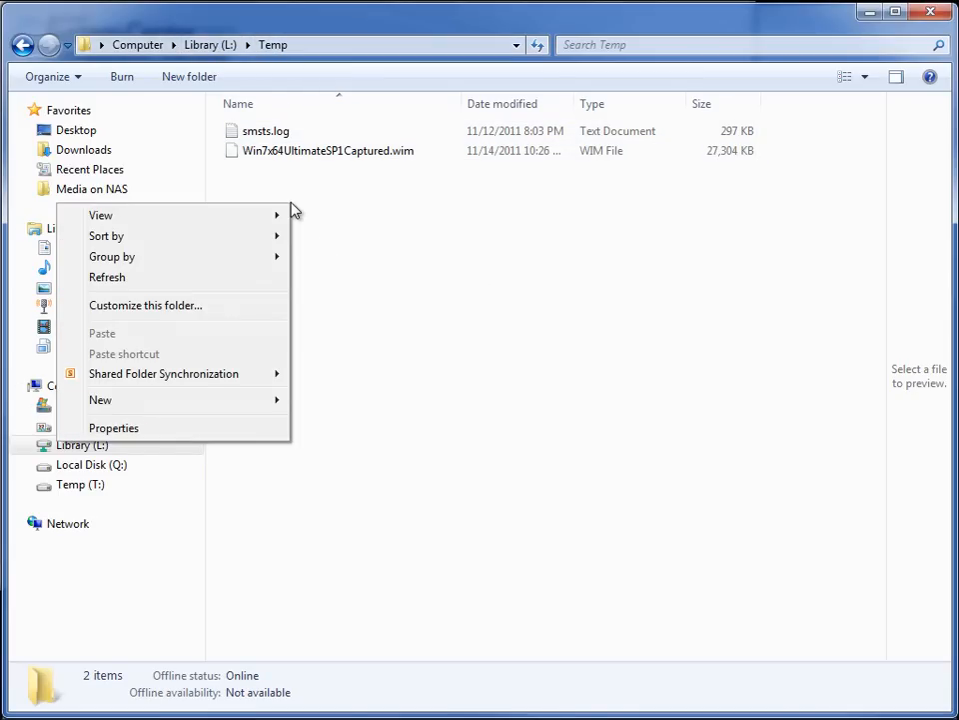
{"action": "left_click", "coordinate": [138, 278]}
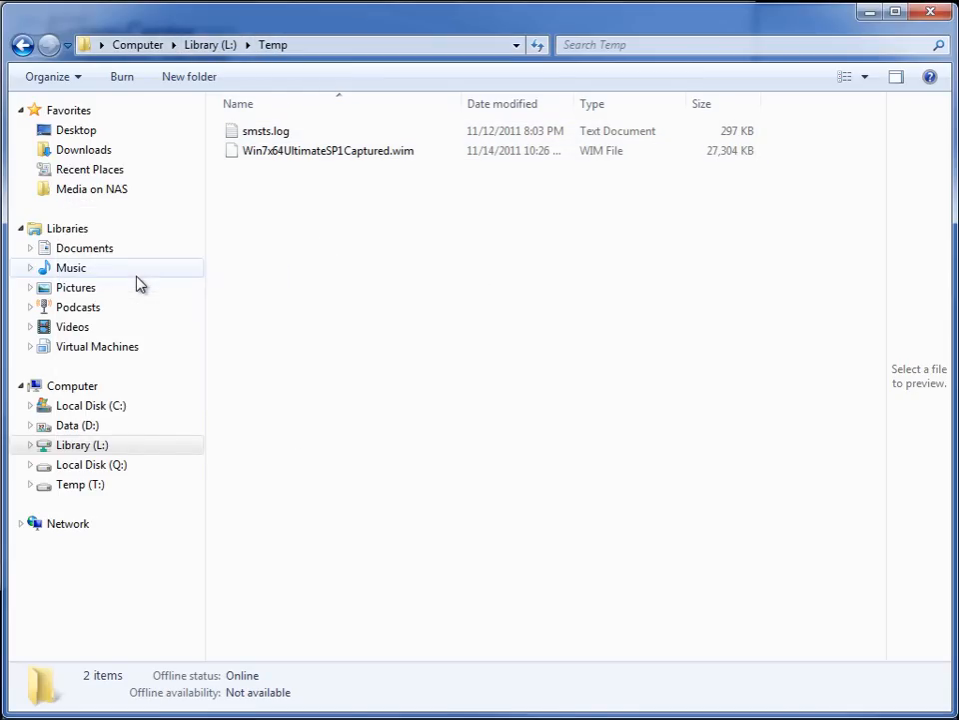
{"action": "right_click", "coordinate": [404, 250]}
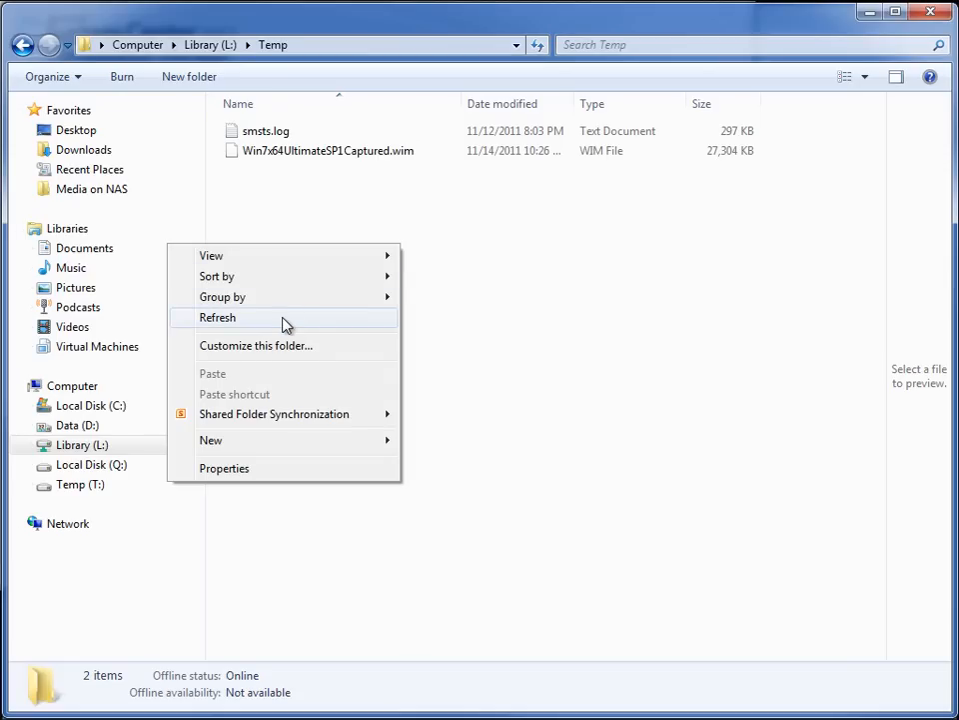
{"action": "left_click", "coordinate": [315, 320]}
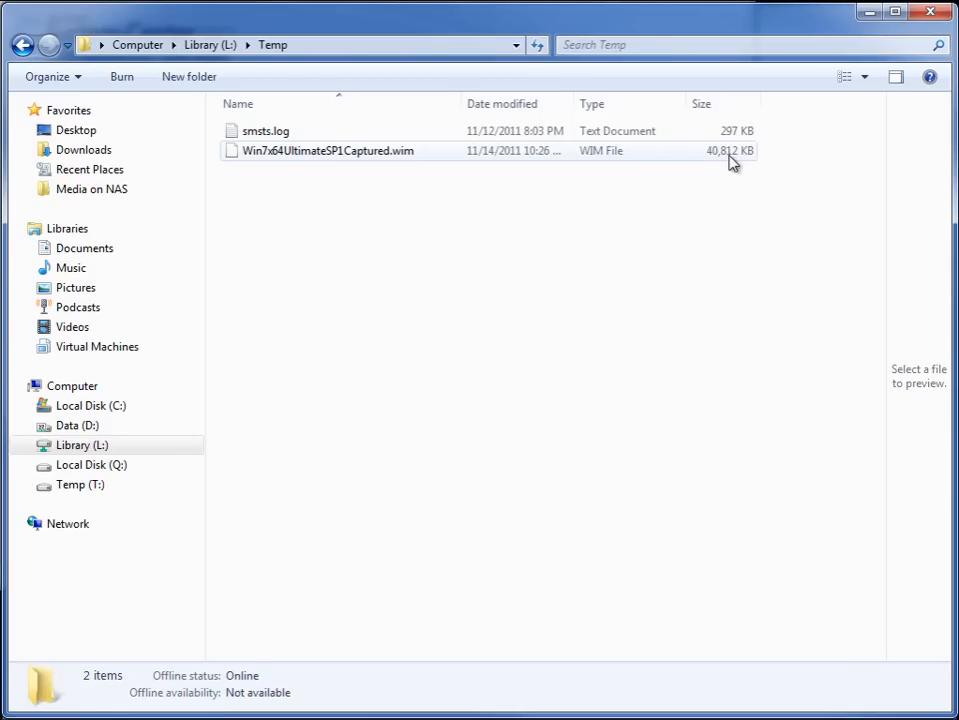
{"action": "left_click", "coordinate": [871, 17]}
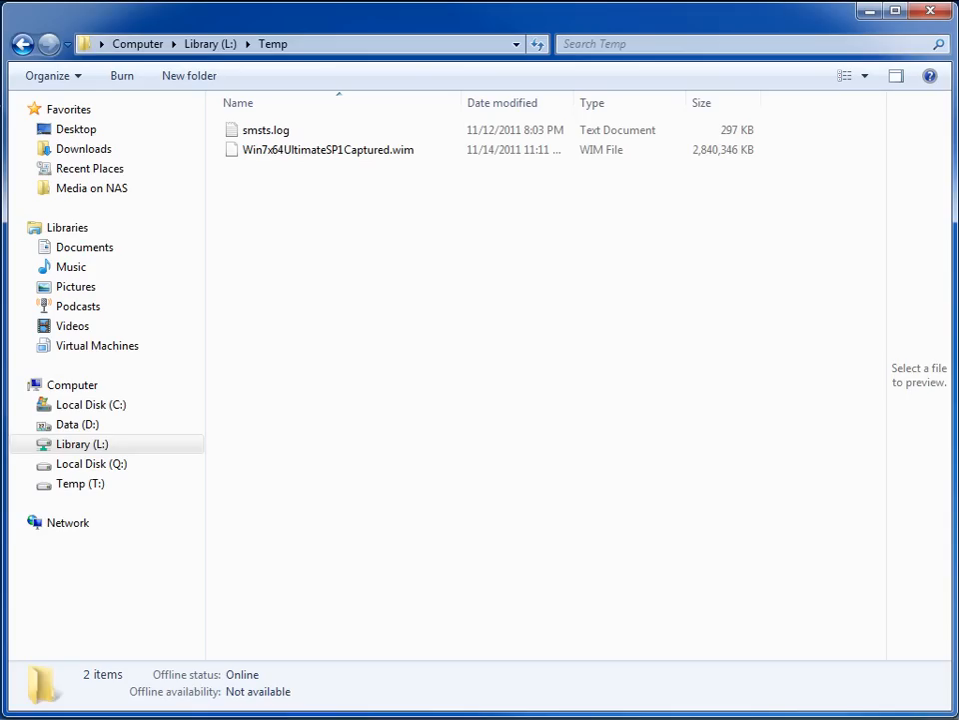
- Move Win7x64UltimateSP1Captured.wim from the Temp folder to the WIMs folder on the Library (L:) drive
{"action": "right_click", "coordinate": [294, 154]}
{"action": "left_click", "coordinate": [76, 313]}
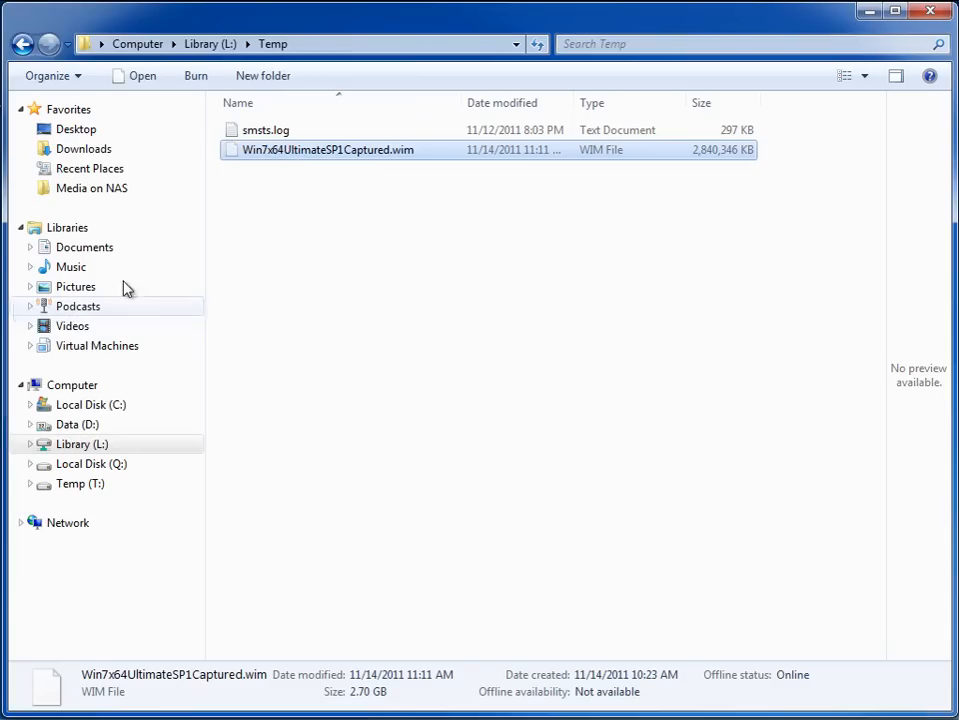
{"action": "left_click", "coordinate": [210, 44]}
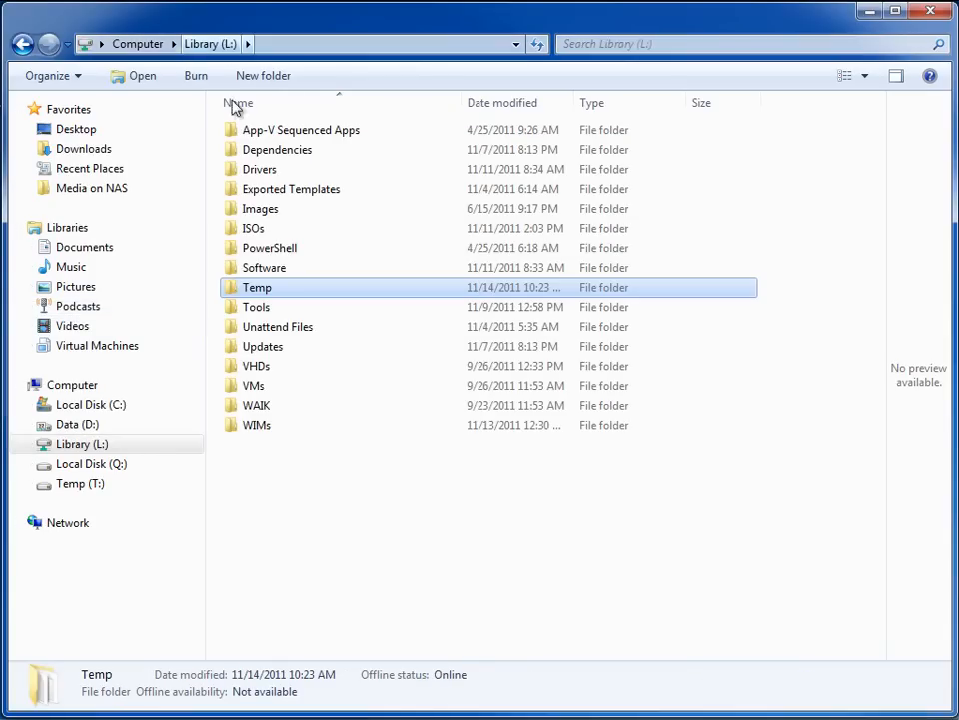
{"action": "double_click", "coordinate": [269, 427]}
{"action": "right_click", "coordinate": [296, 200]}
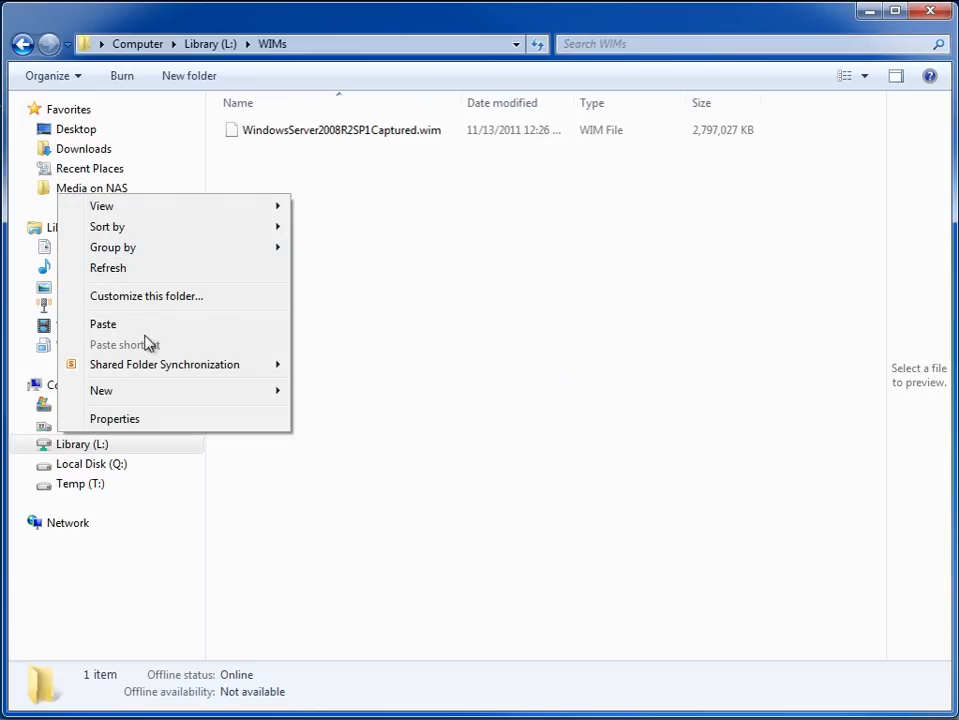
{"action": "left_click", "coordinate": [133, 332]}
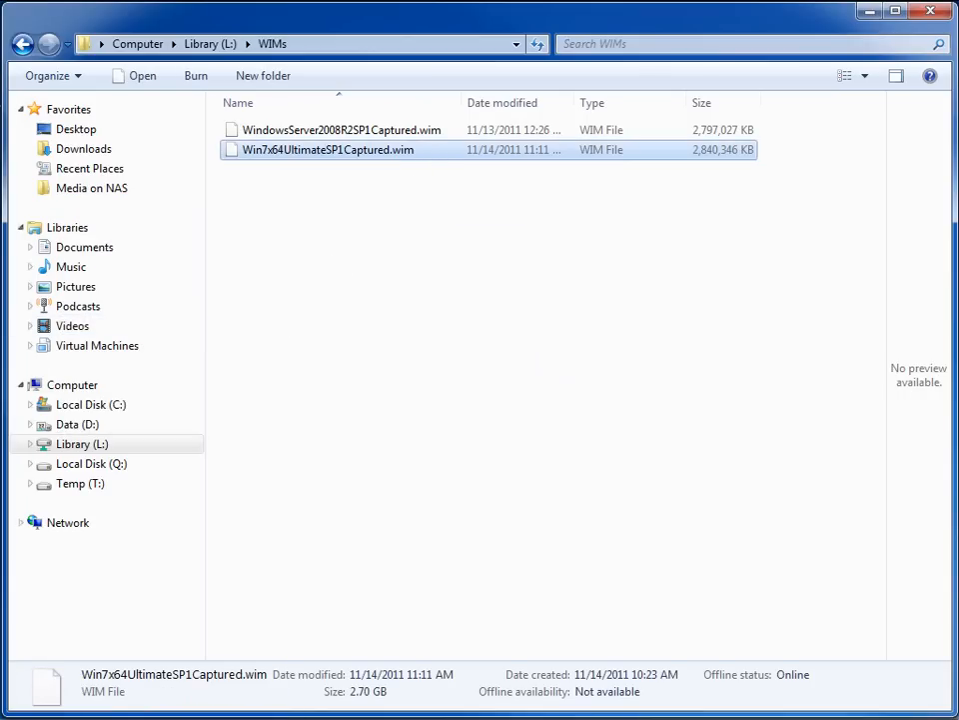
- Switch to Configuration Manager and start adding a new operating system image
{"action": "key", "text": "alt+Tab"}
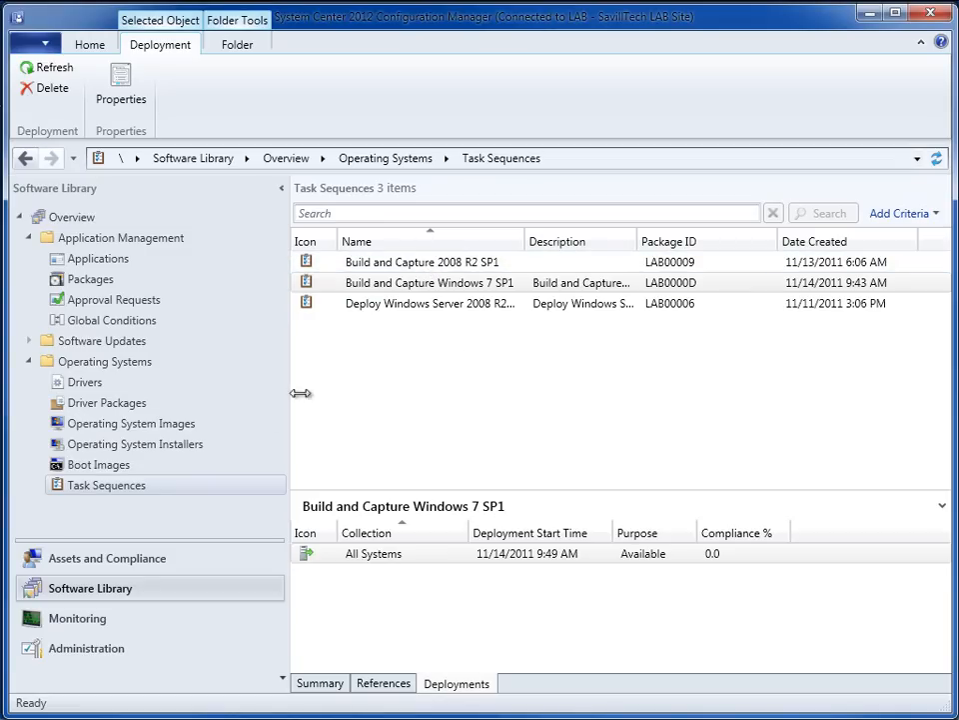
{"action": "left_click", "coordinate": [185, 426]}
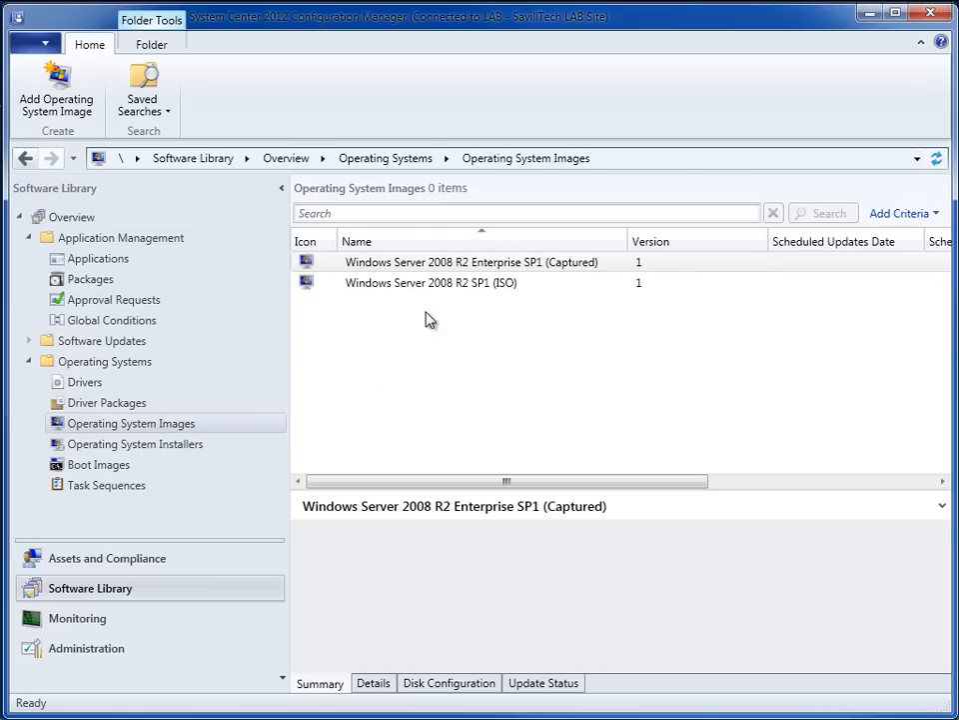
{"action": "right_click", "coordinate": [374, 331]}
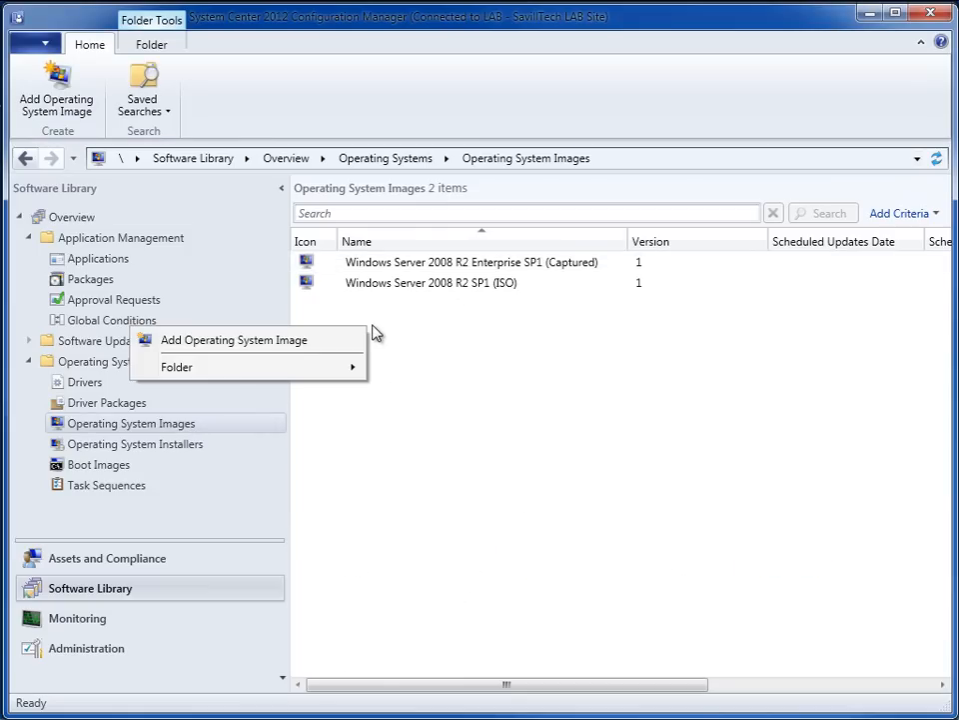
{"action": "left_click", "coordinate": [311, 345]}
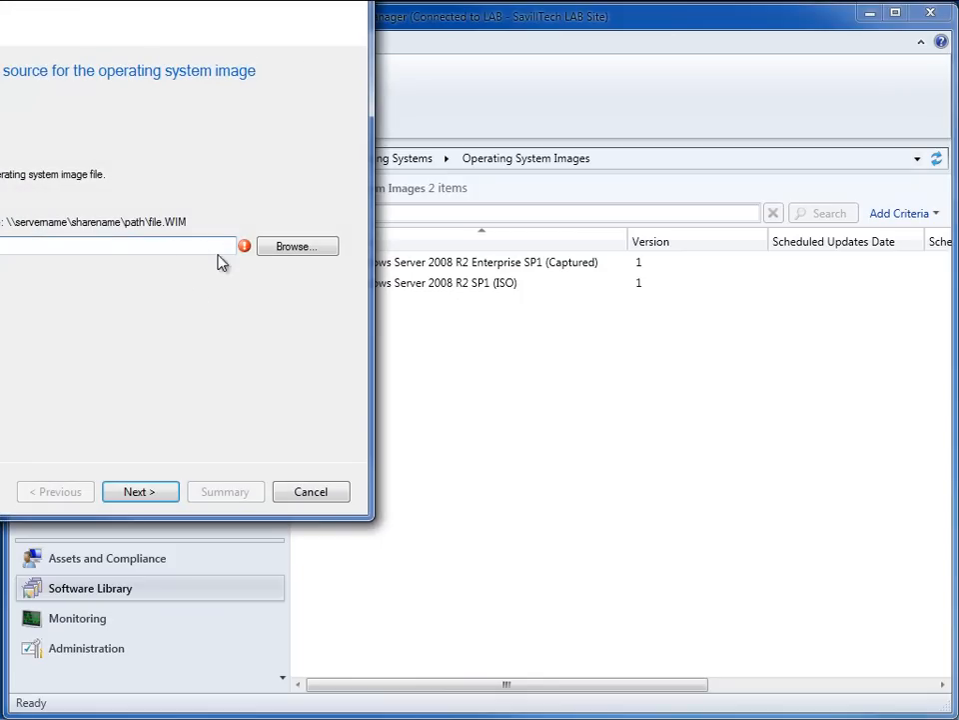
- Set the image's source file to \\SAVDALBFS01\Library\WIMs\Win7x64UltimateSP1Captured.wim
{"action": "left_click", "coordinate": [303, 251]}
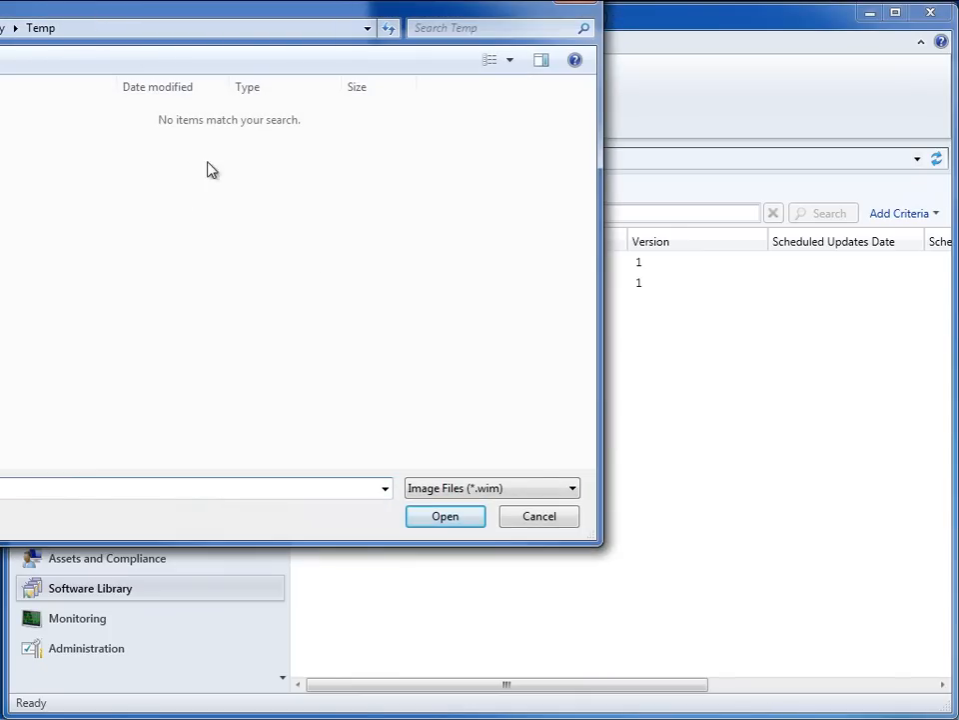
{"action": "left_click", "coordinate": [552, 522]}
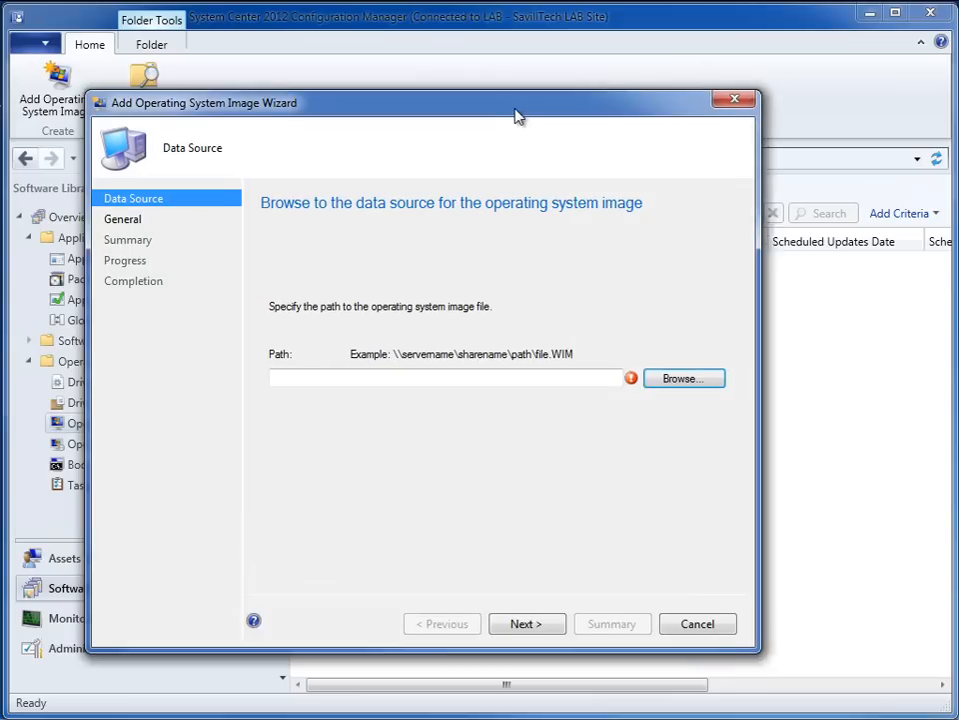
{"action": "left_click_drag", "start_coordinate": [517, 116], "coordinate": [529, 115]}
{"action": "left_click", "coordinate": [664, 372]}
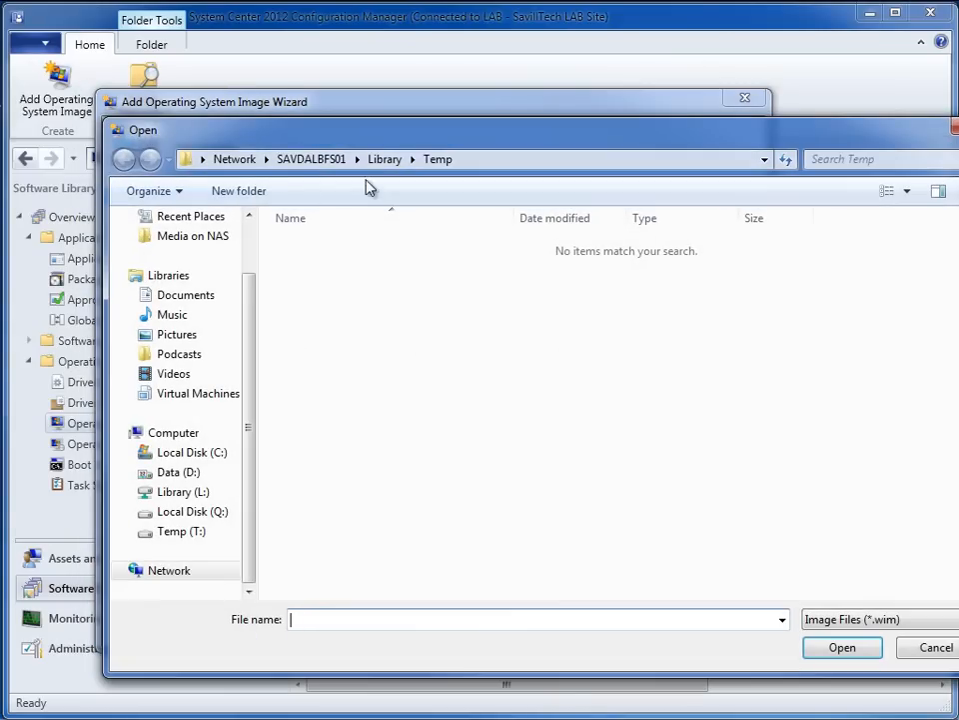
{"action": "left_click", "coordinate": [248, 161]}
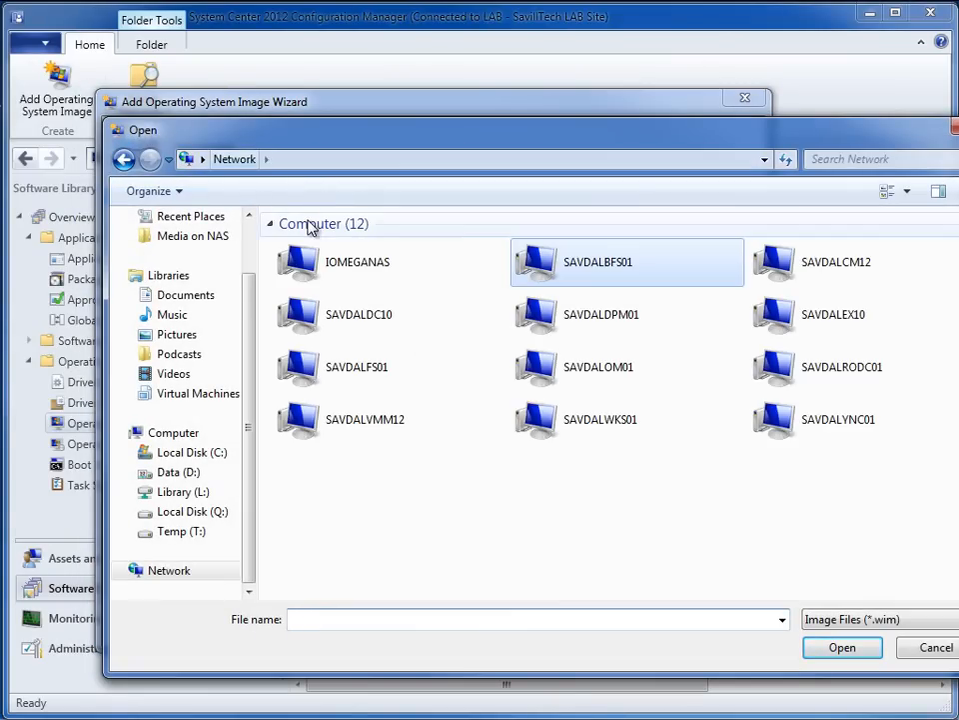
{"action": "double_click", "coordinate": [594, 268]}
{"action": "double_click", "coordinate": [810, 236]}
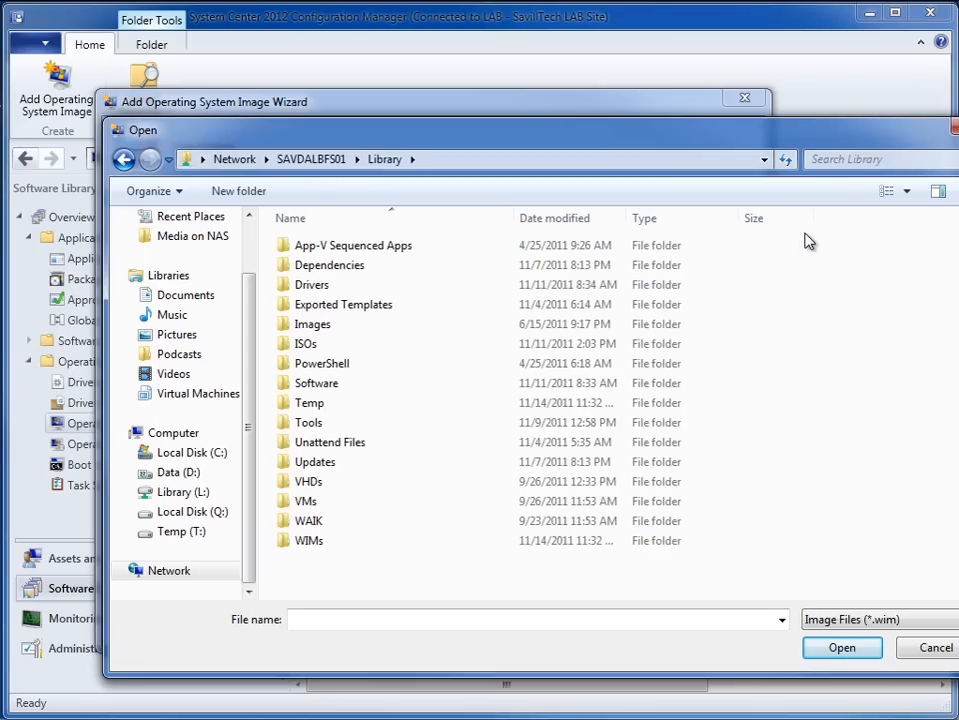
{"action": "double_click", "coordinate": [309, 541]}
{"action": "left_click", "coordinate": [369, 246]}
{"action": "left_click", "coordinate": [832, 649]}
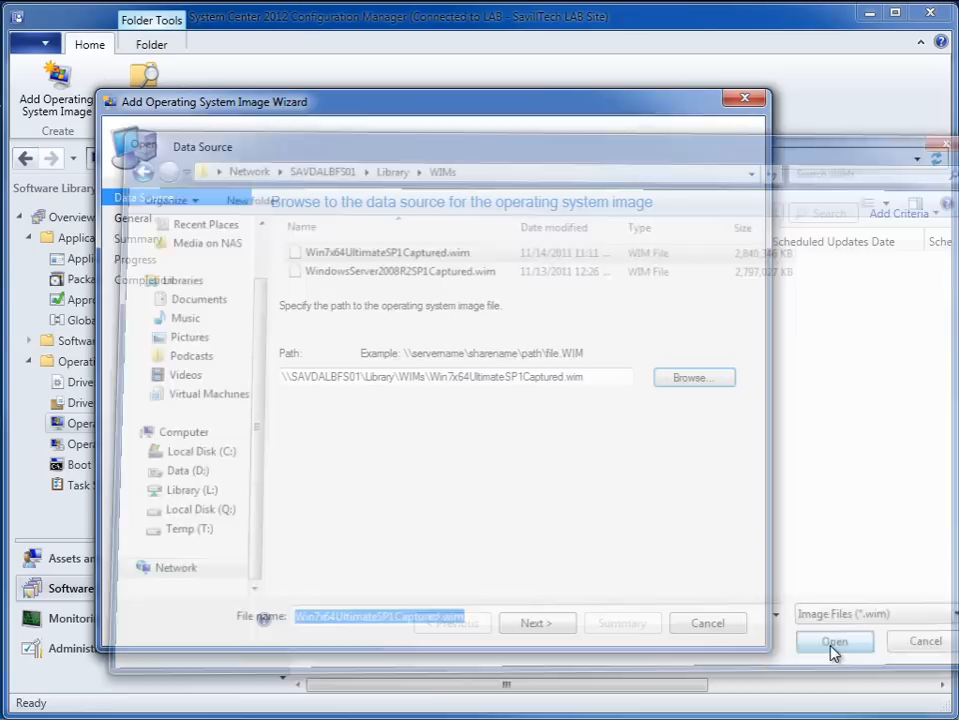
- Keep the name Windows 7 Ultimate Service Pack 1 and version 1, and finish adding the operating system image
{"action": "left_click", "coordinate": [553, 624]}
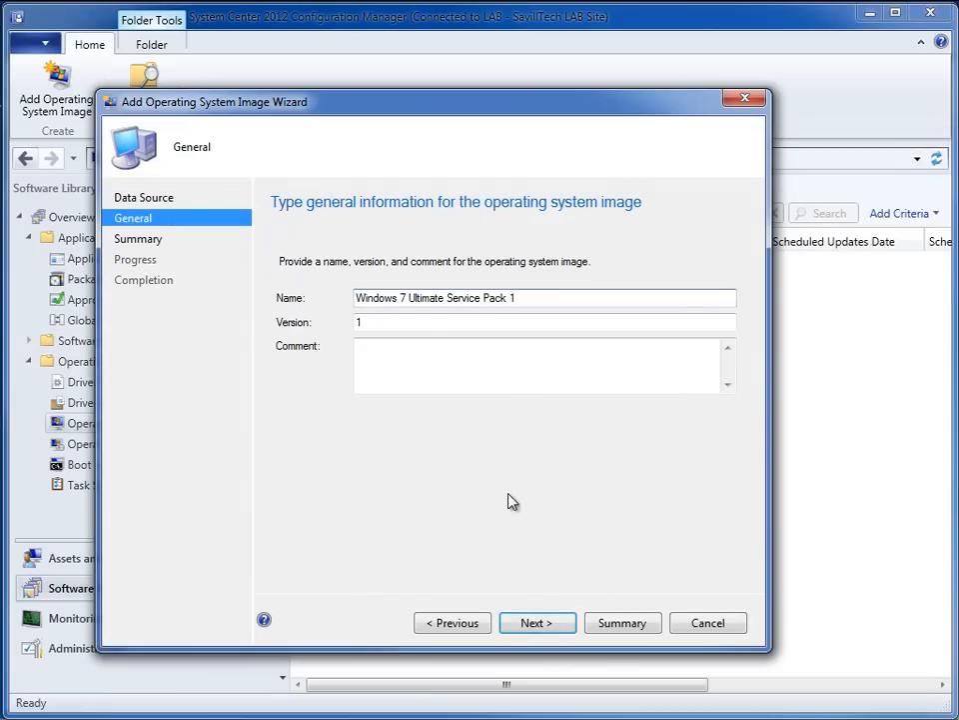
{"action": "left_click", "coordinate": [548, 625]}
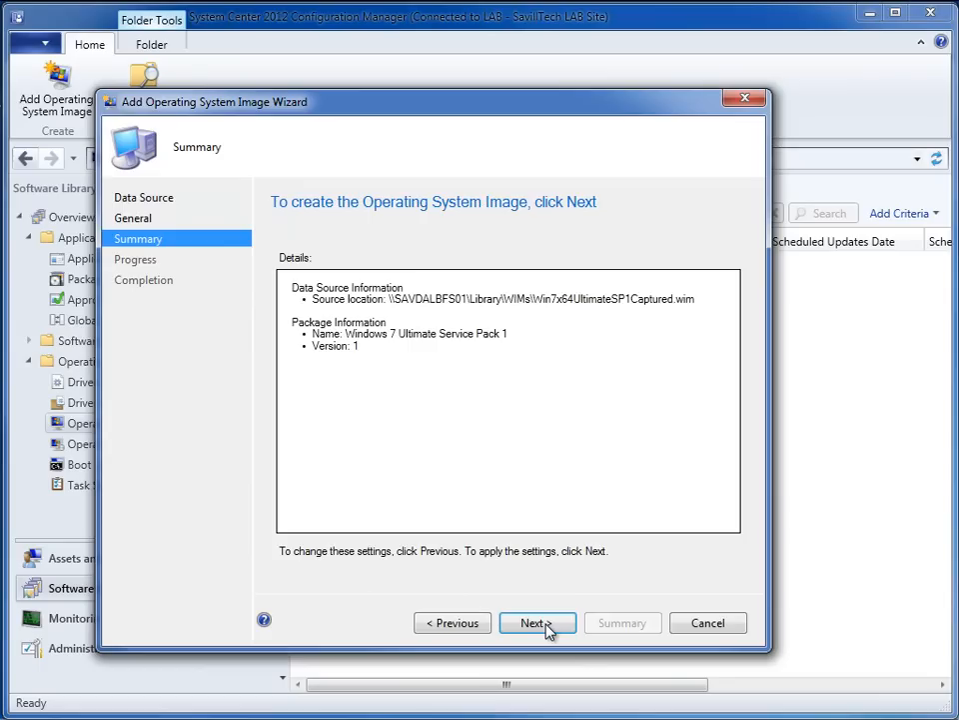
{"action": "left_click", "coordinate": [549, 626]}
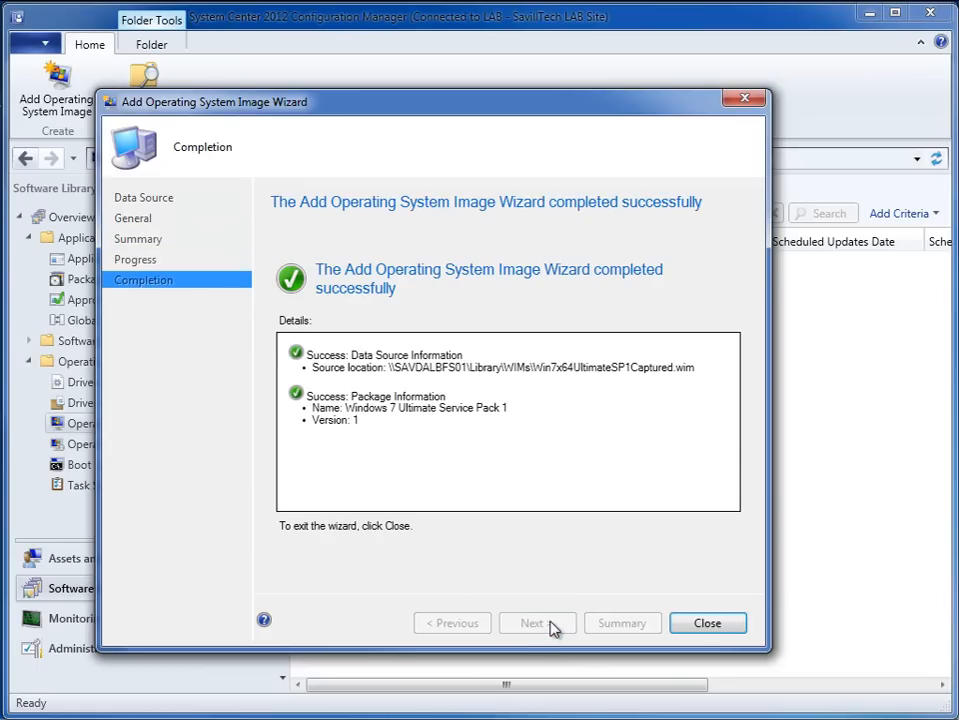
{"action": "left_click", "coordinate": [699, 623]}
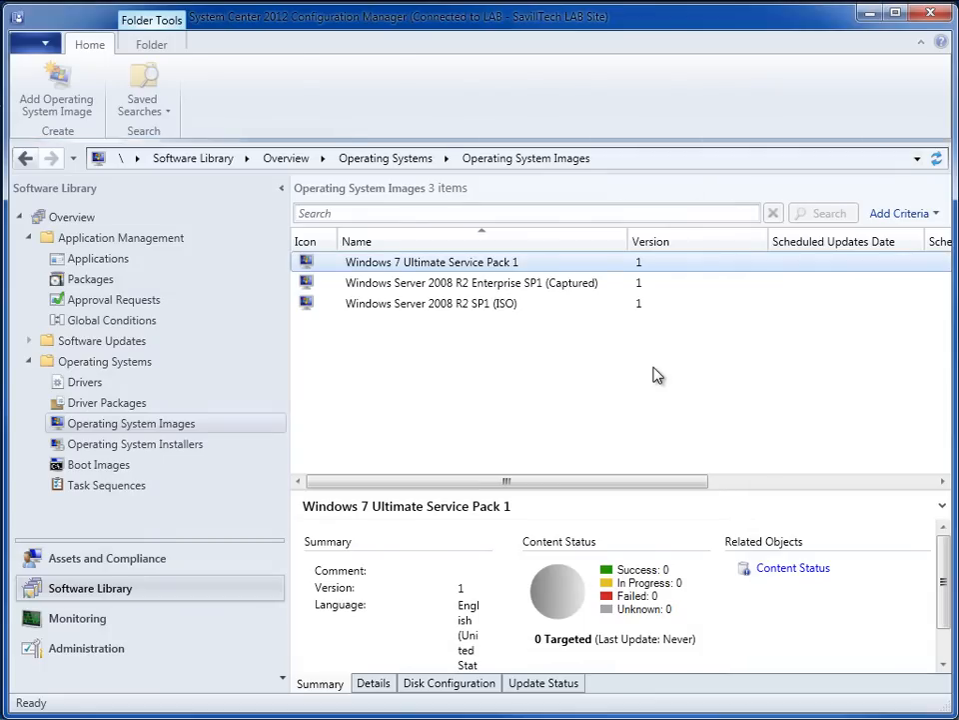
- Distribute the Windows 7 Ultimate Service Pack 1 image to the \\SAVDALCM12.savilltech.net distribution point
{"action": "right_click", "coordinate": [512, 266]}
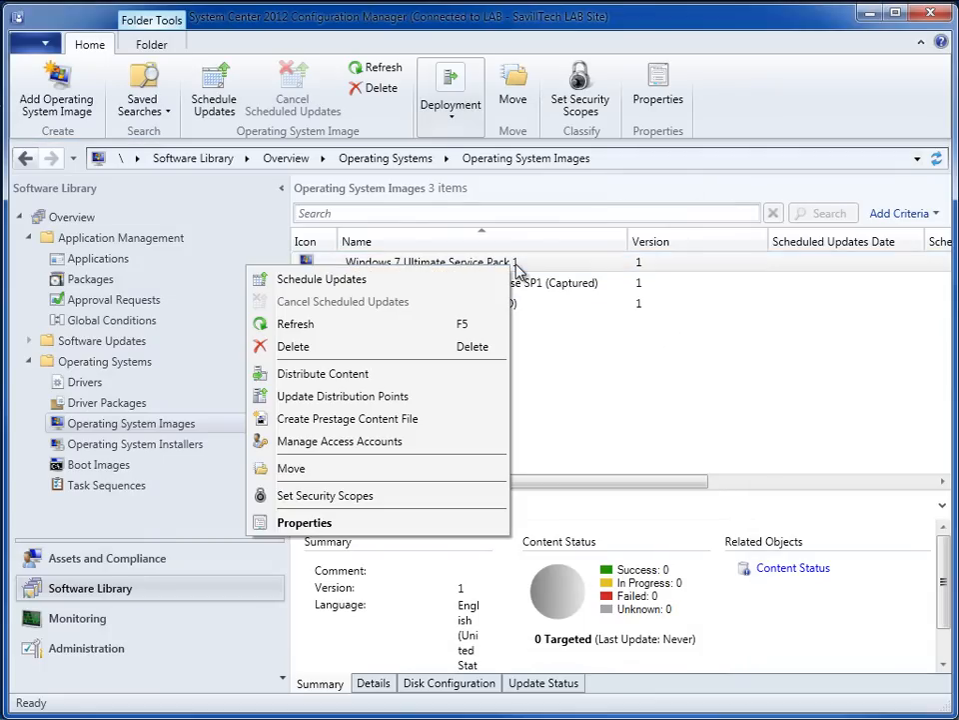
{"action": "left_click", "coordinate": [352, 383]}
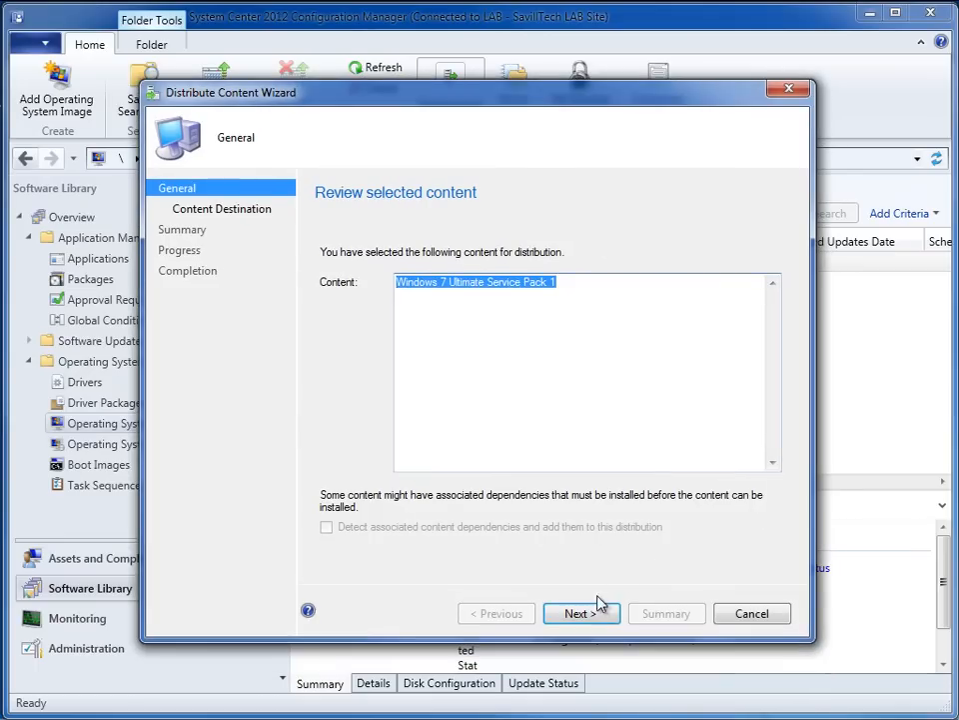
{"action": "left_click", "coordinate": [600, 612]}
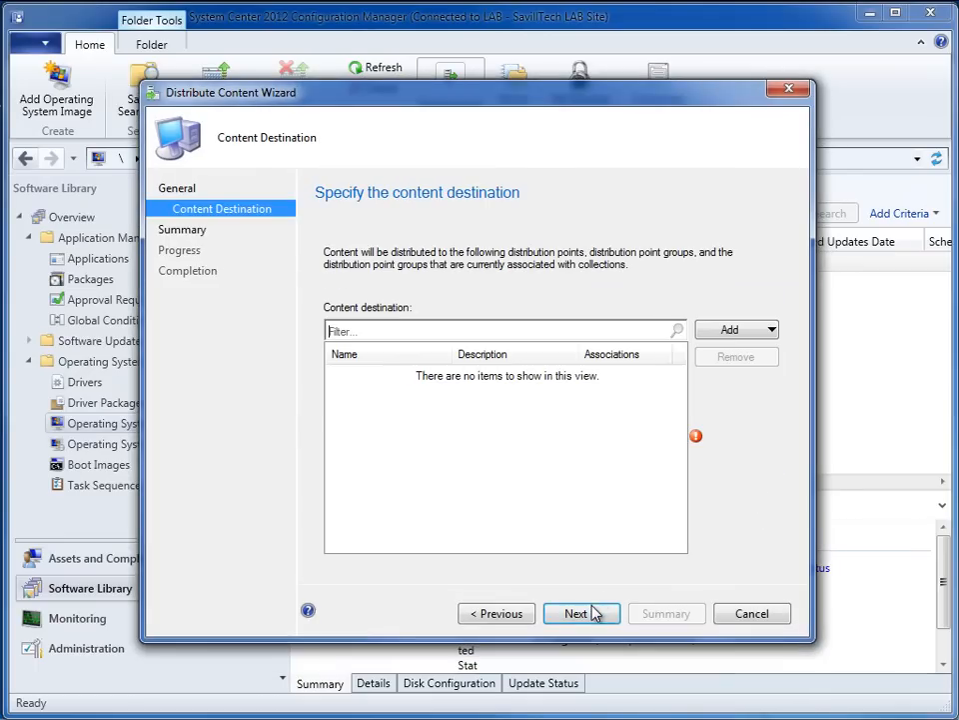
{"action": "left_click", "coordinate": [756, 330]}
{"action": "left_click", "coordinate": [692, 373]}
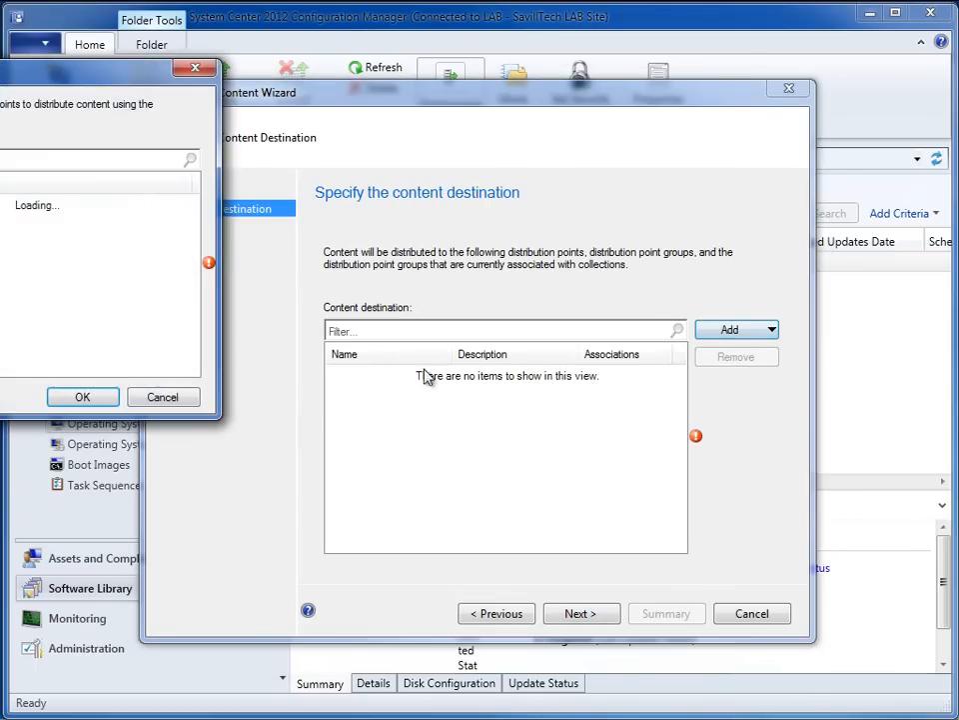
{"action": "left_click", "coordinate": [304, 353]}
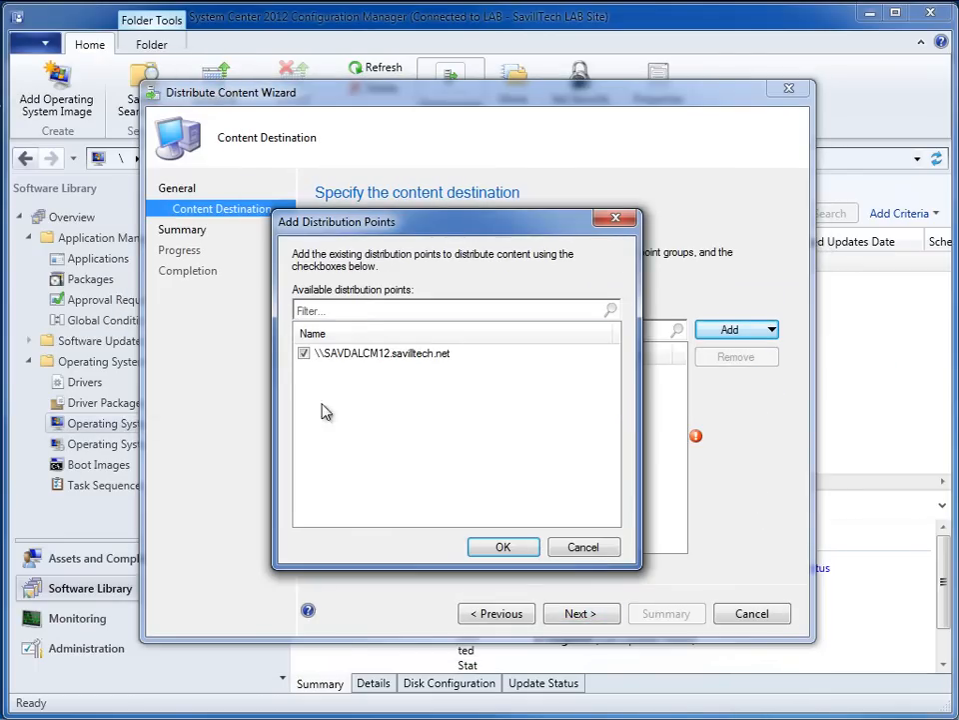
{"action": "left_click", "coordinate": [522, 548]}
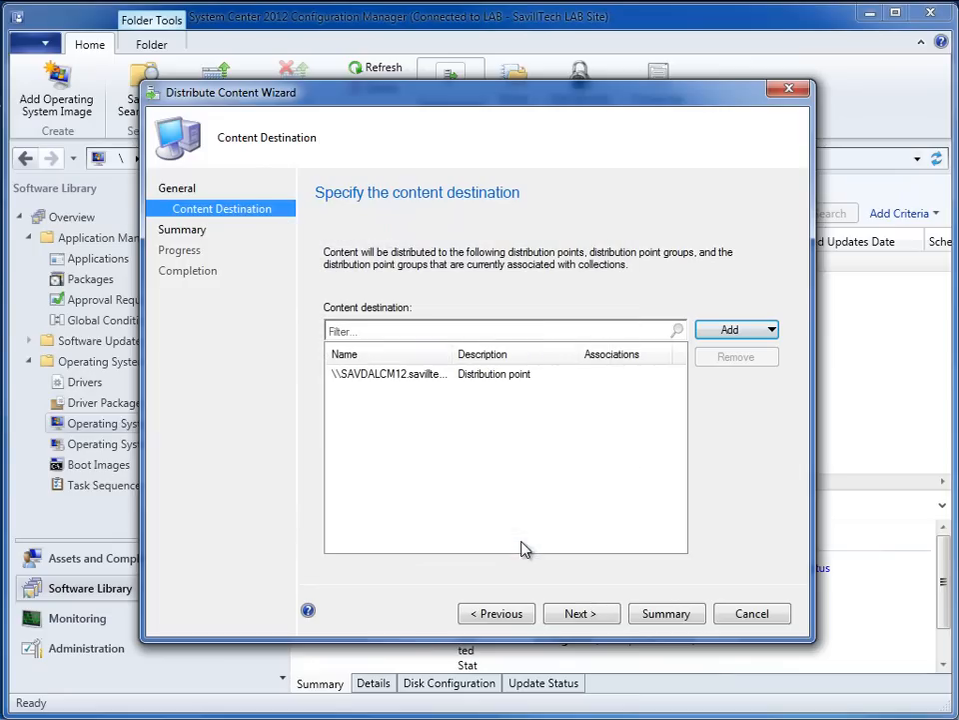
{"action": "left_click", "coordinate": [591, 616]}
{"action": "left_click", "coordinate": [596, 617]}
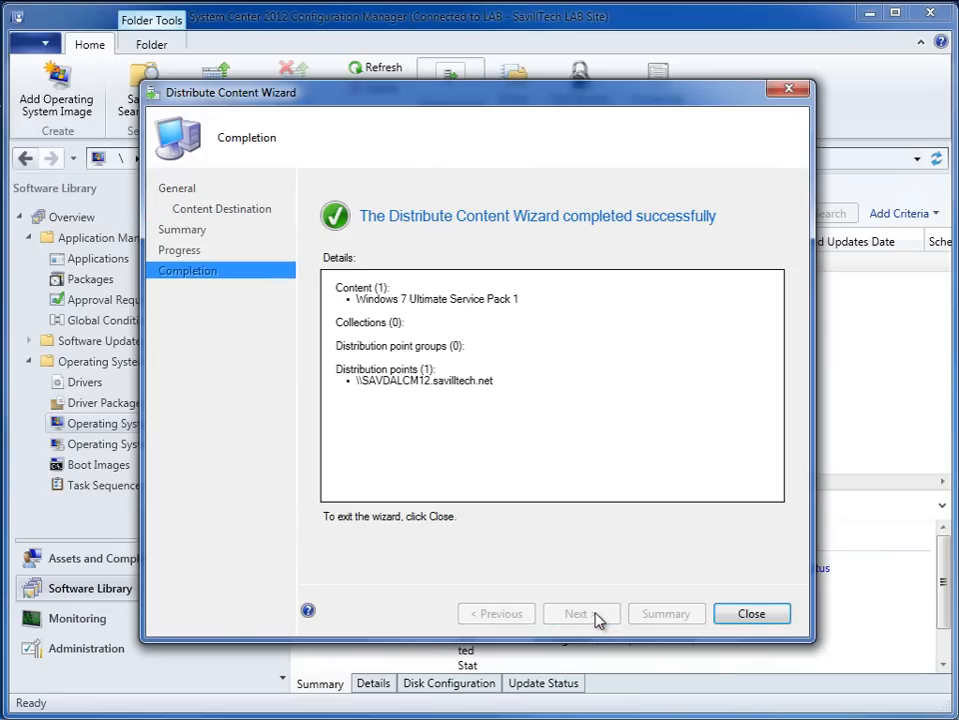
{"action": "left_click", "coordinate": [753, 616]}
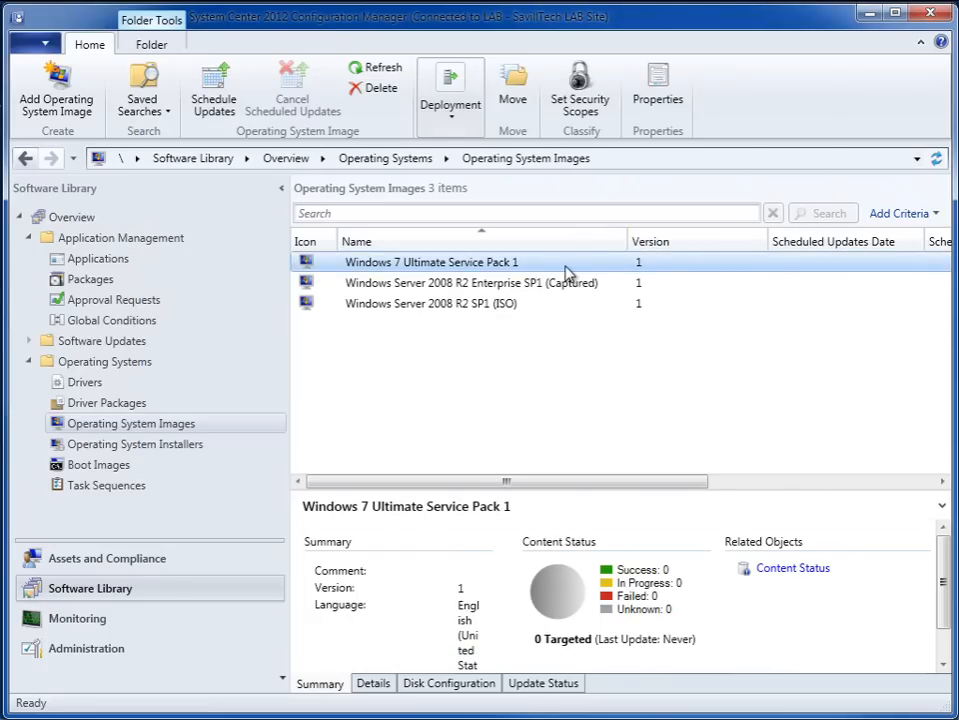
- Start a new task sequence that installs an existing image package
{"action": "left_click", "coordinate": [108, 487]}
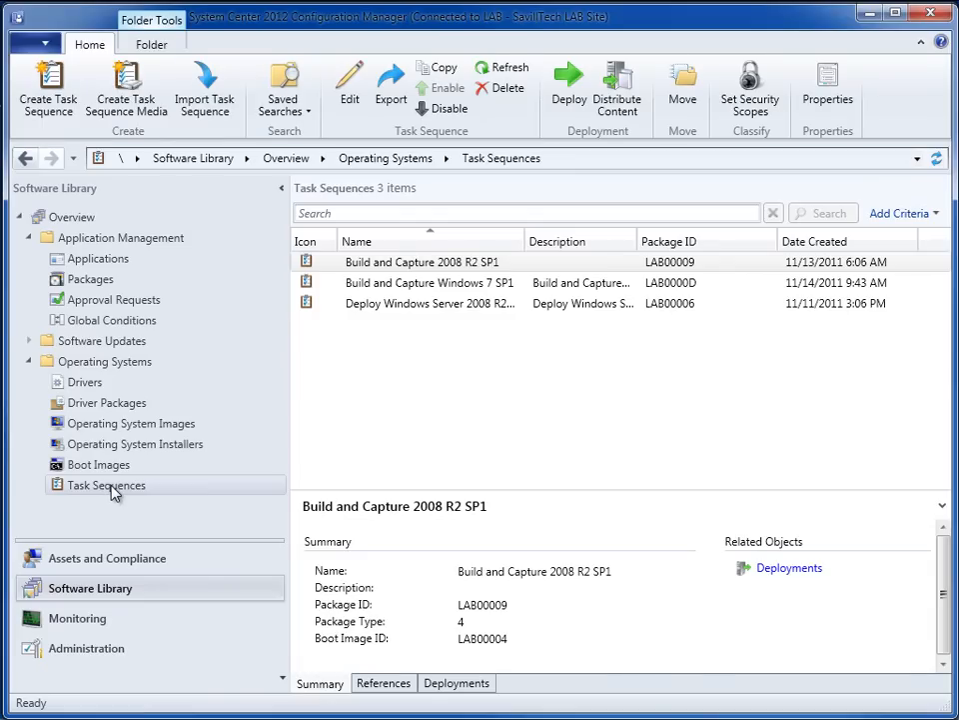
{"action": "right_click", "coordinate": [113, 492]}
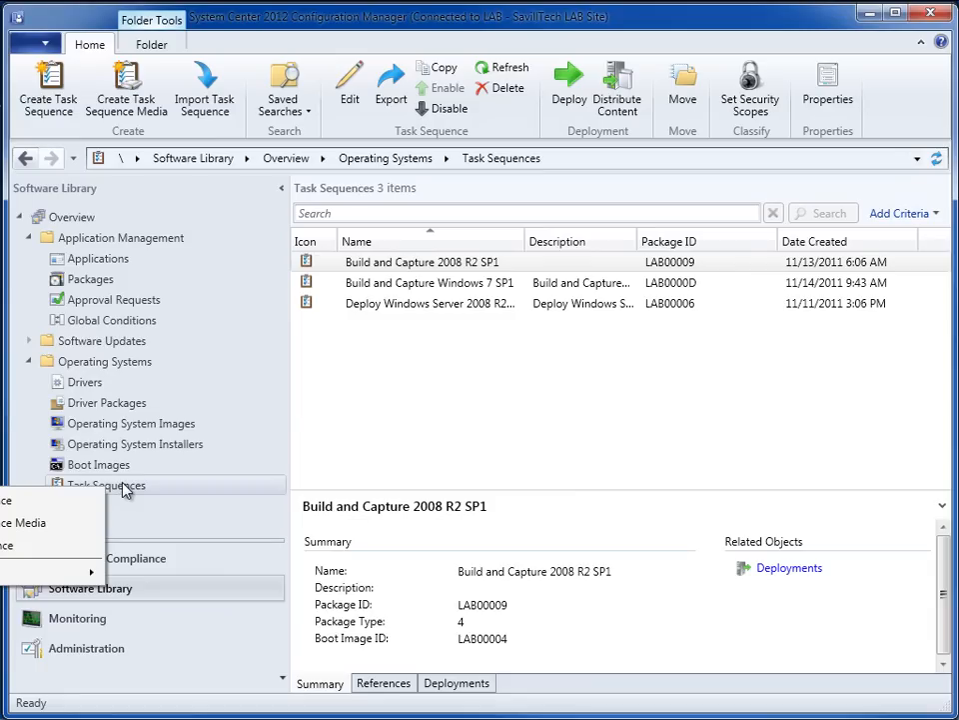
{"action": "right_click", "coordinate": [236, 484]}
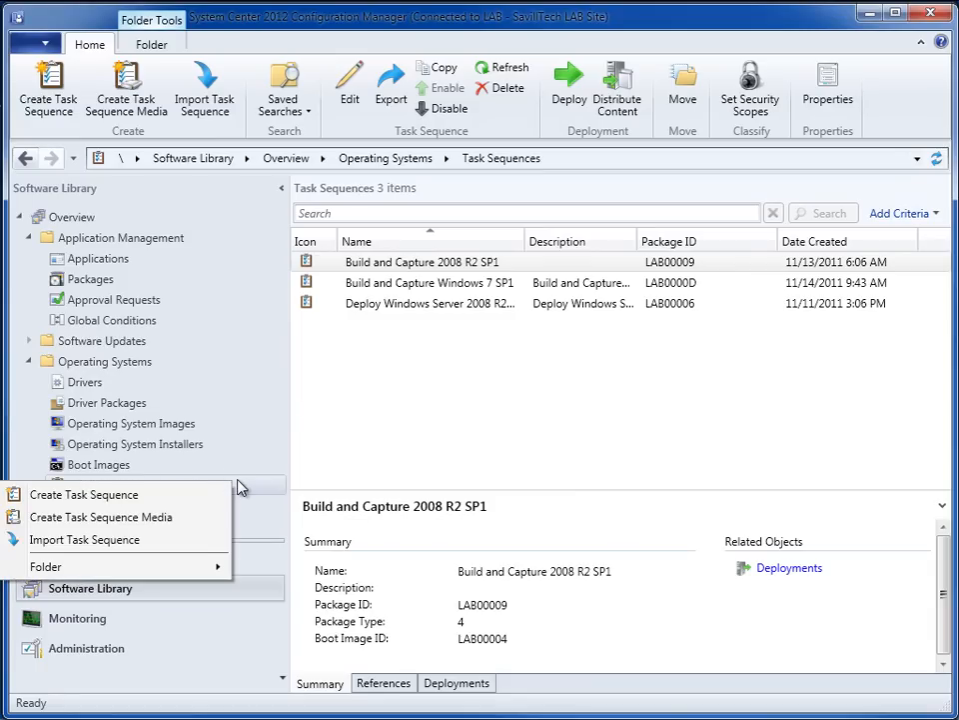
{"action": "left_click", "coordinate": [172, 495]}
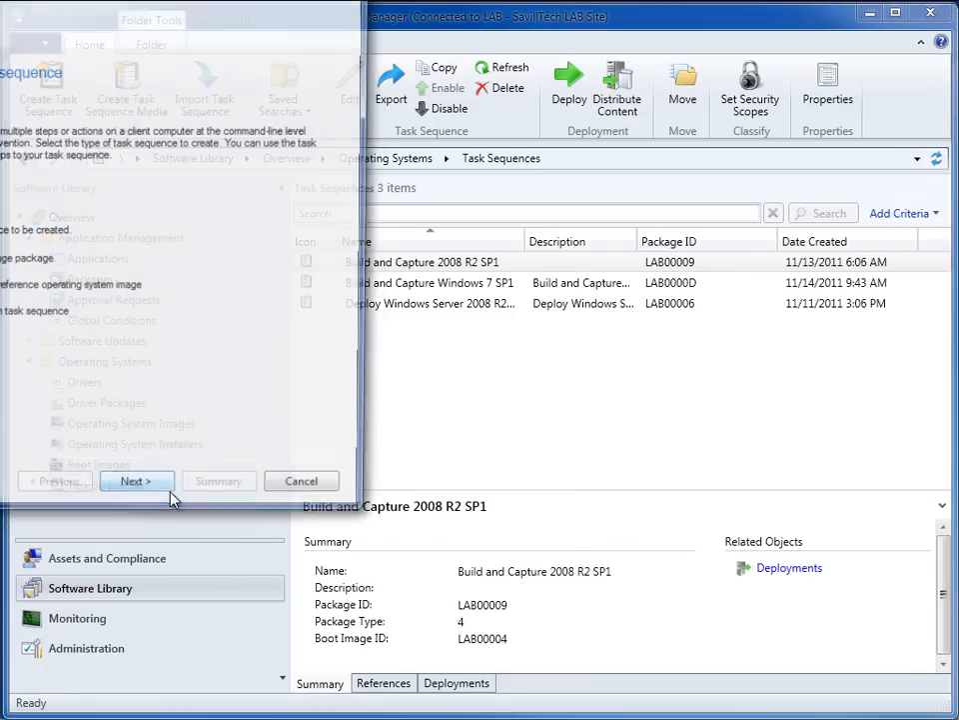
{"action": "left_click_drag", "start_coordinate": [249, 16], "coordinate": [607, 90]}
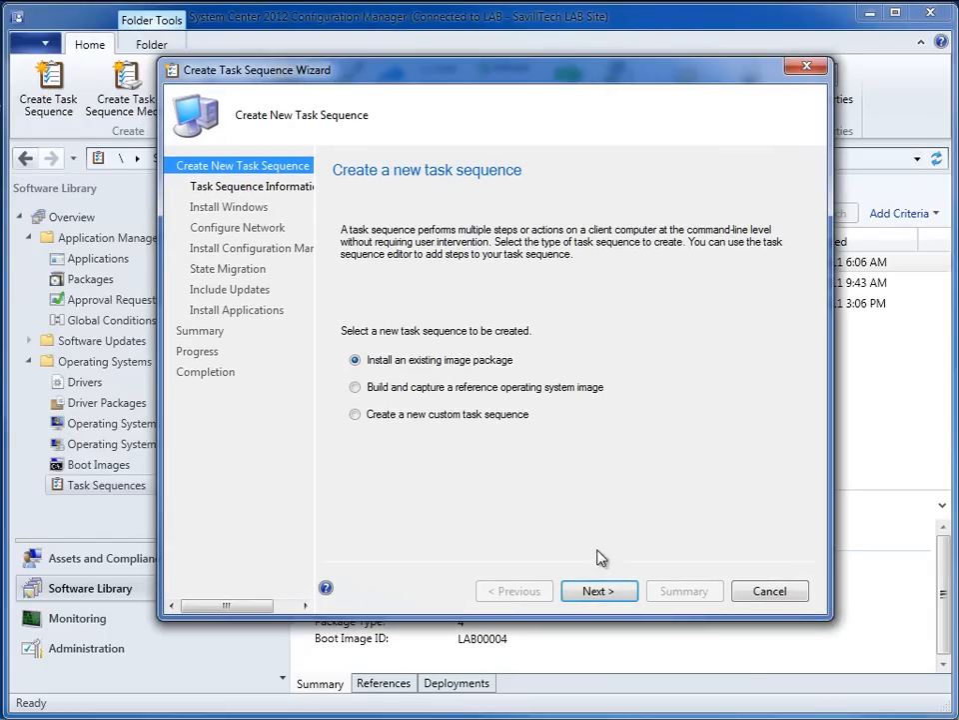
{"action": "left_click", "coordinate": [608, 592]}
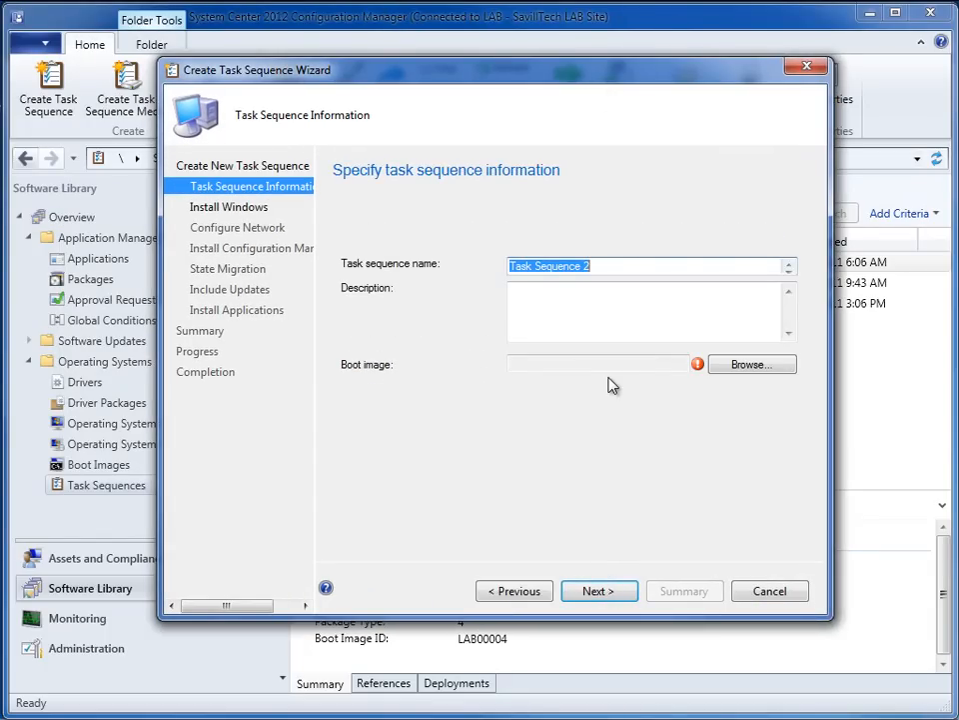
- Name the task sequence Windows 7 Ultimate SP1 x64 and assign Boot image (x64) 6.1.7600.16385 en-US
{"action": "type", "text": "Windows 7 Ultimate SP1 x64"}
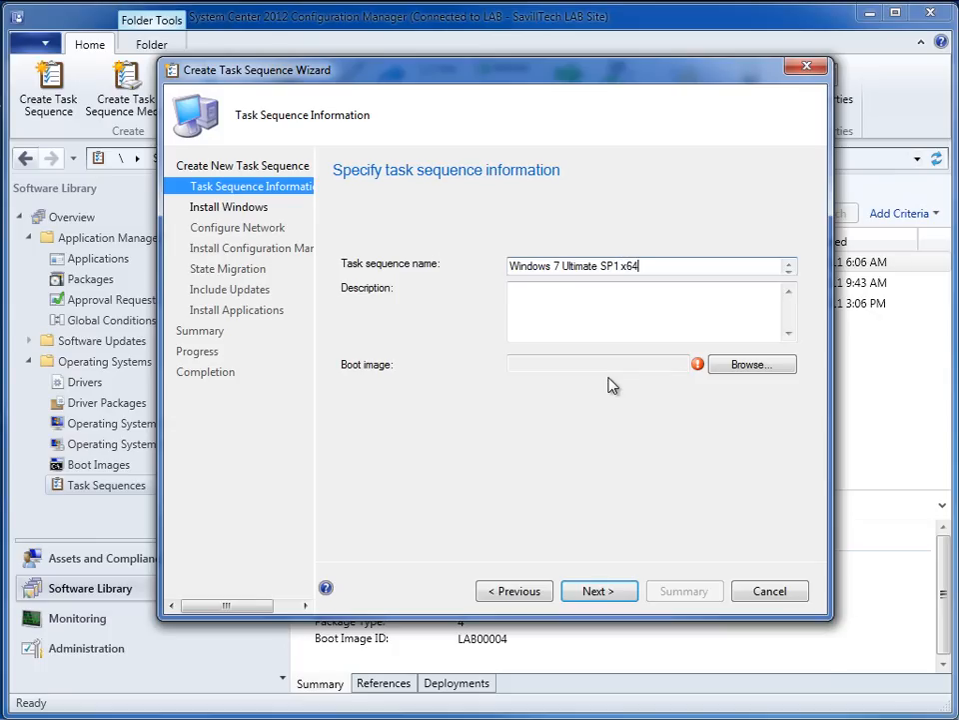
{"action": "left_click", "coordinate": [722, 367]}
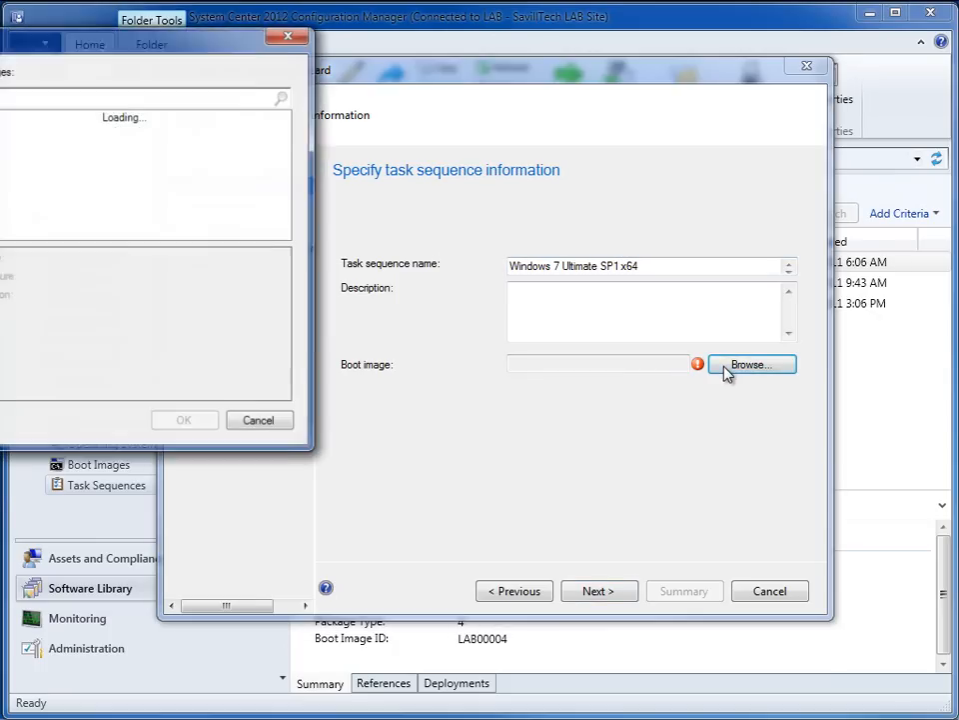
{"action": "left_click_drag", "start_coordinate": [205, 68], "coordinate": [515, 176]}
{"action": "left_click", "coordinate": [449, 223]}
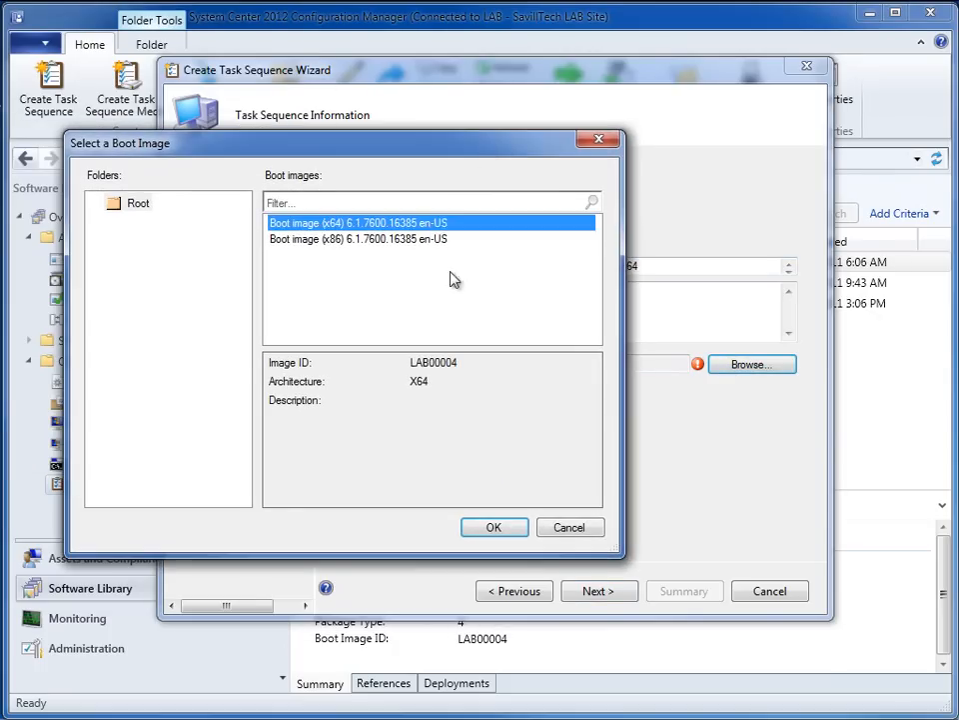
{"action": "left_click", "coordinate": [493, 528]}
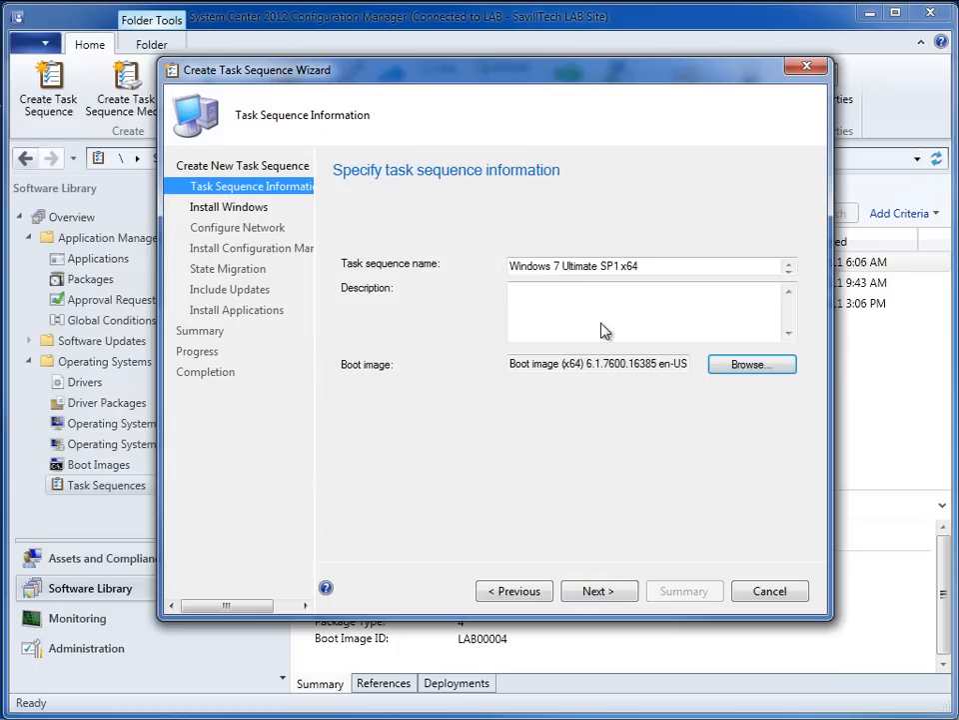
- Copy the task sequence name into the description as Windows 7 Ultimate SP1 x64 and continue to the Windows installation settings
{"action": "left_click_drag", "start_coordinate": [640, 266], "coordinate": [507, 267]}
{"action": "left_click", "coordinate": [548, 304]}
{"action": "type", "text": "Windows 7 Ultimate SP1 x64"}
{"action": "left_click", "coordinate": [607, 594]}
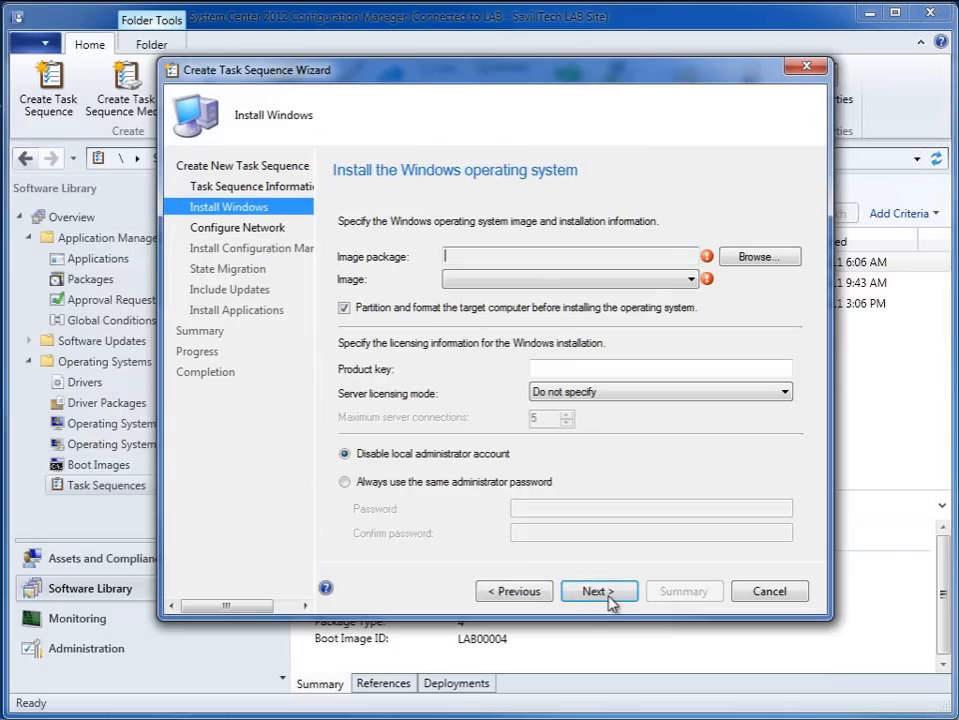
- Choose the Windows 7 Ultimate Service Pack 1 image package with image 1 - 1, and accept the remaining Windows installation settings
{"action": "left_click", "coordinate": [748, 257]}
{"action": "left_click_drag", "start_coordinate": [135, 50], "coordinate": [590, 163]}
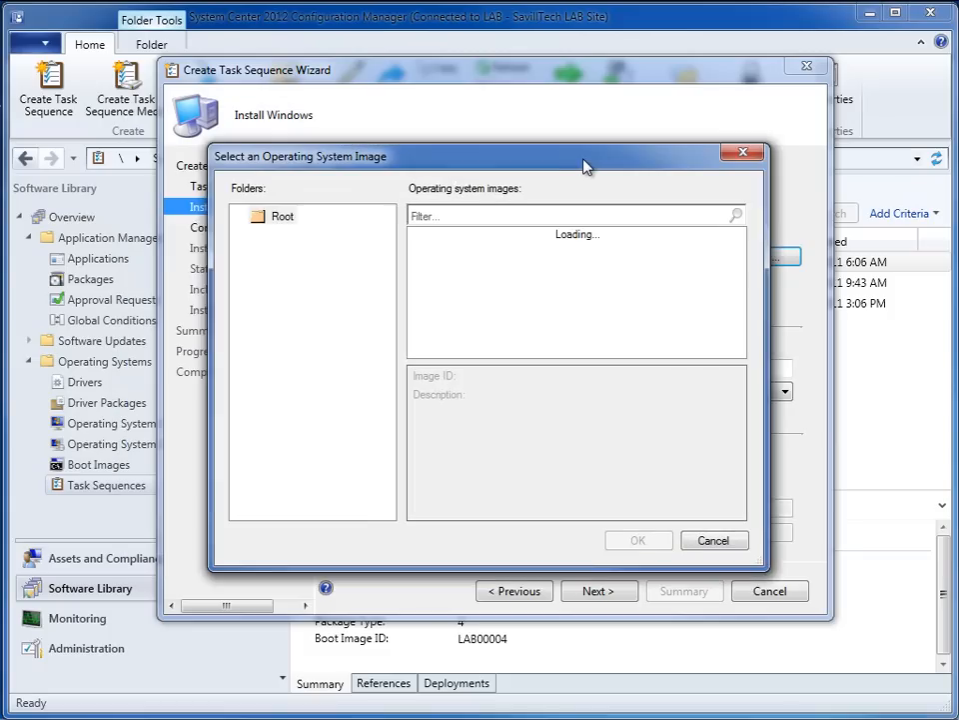
{"action": "left_click", "coordinate": [553, 238]}
{"action": "left_click", "coordinate": [642, 539]}
{"action": "left_click", "coordinate": [692, 280]}
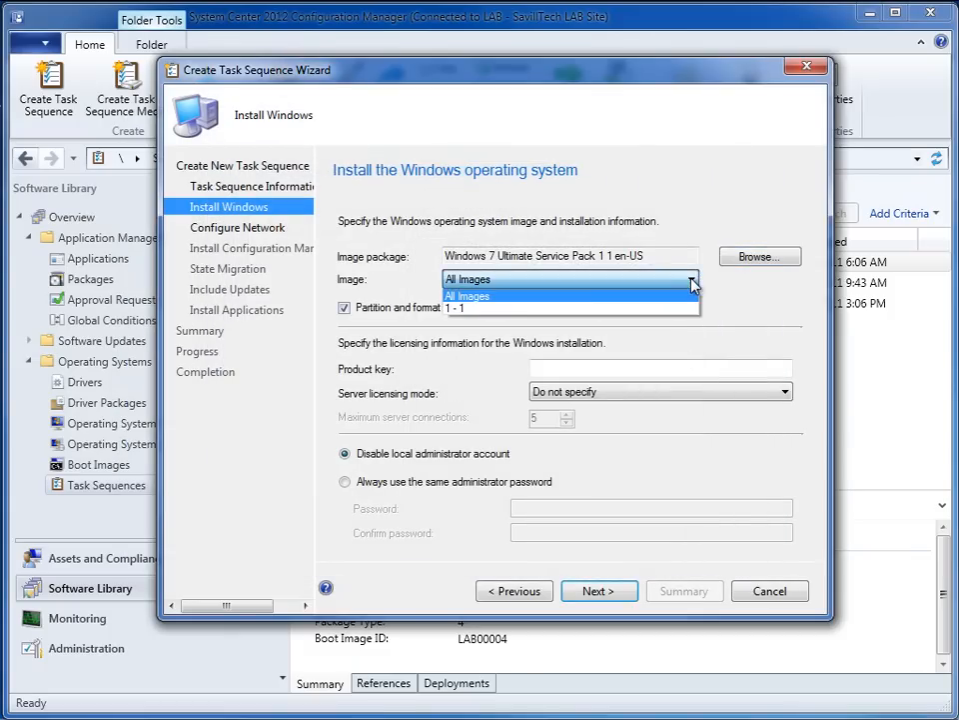
{"action": "left_click", "coordinate": [519, 310]}
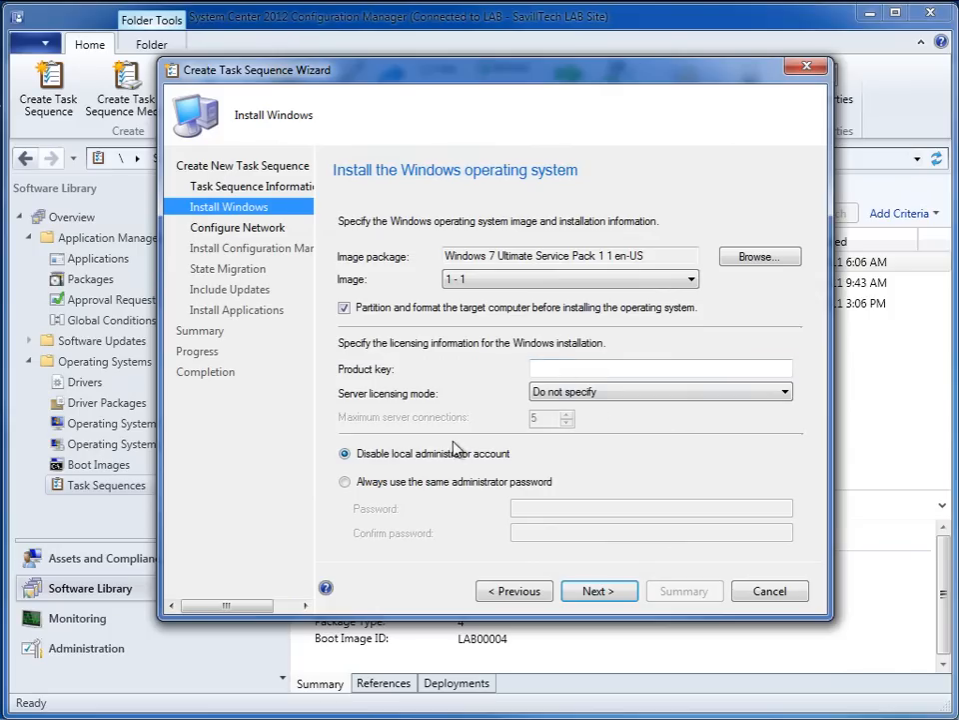
{"action": "left_click", "coordinate": [600, 592]}
- Set the task sequence to join the savilltech.net domain
{"action": "left_click", "coordinate": [407, 316]}
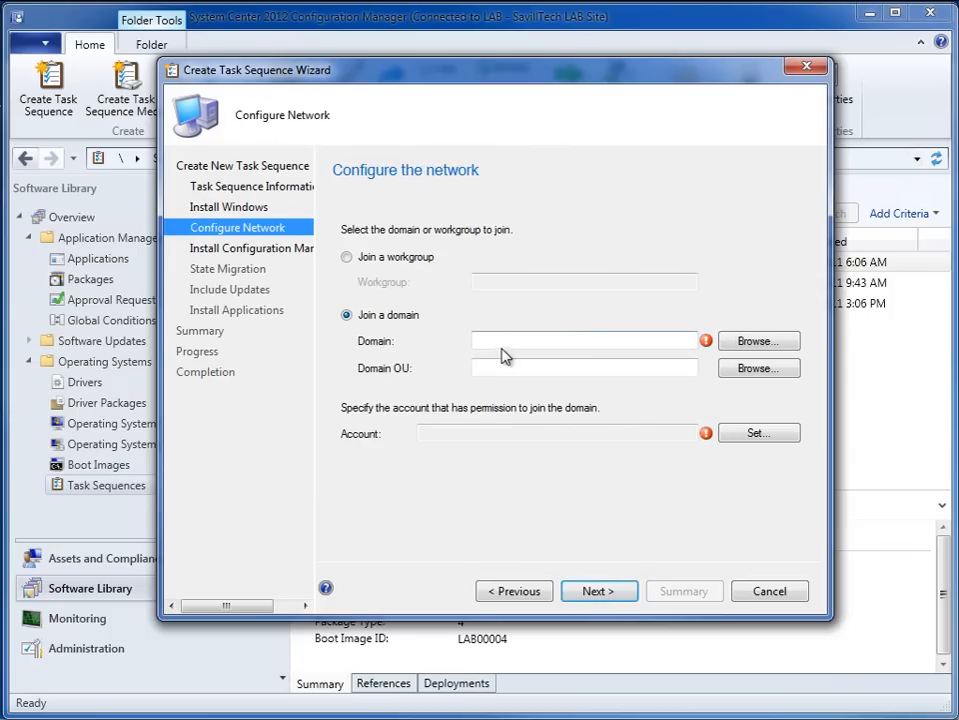
{"action": "left_click", "coordinate": [731, 343]}
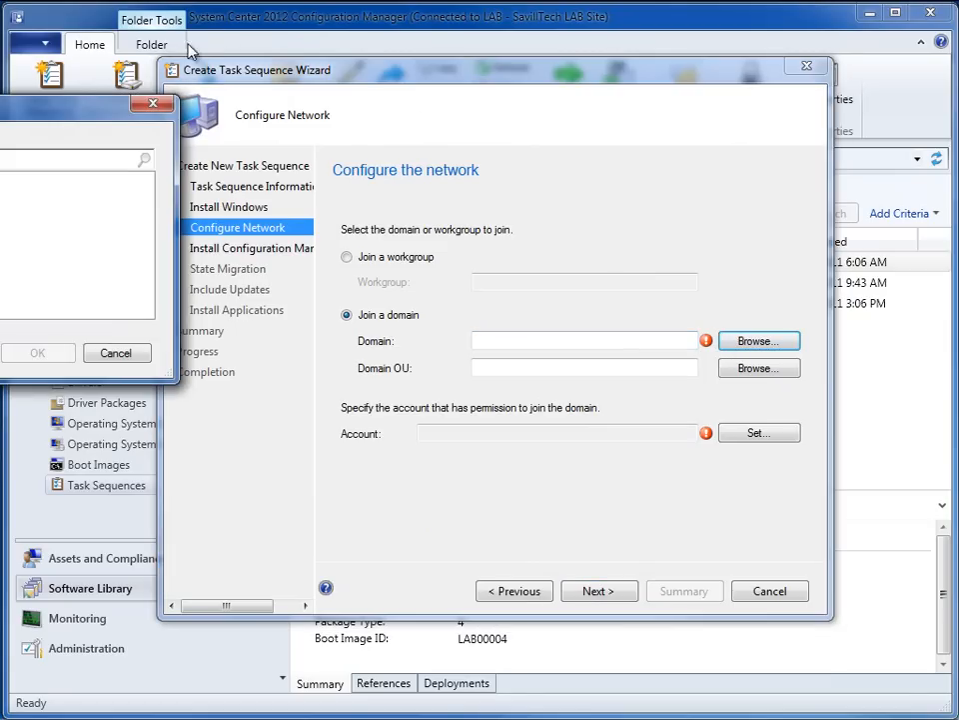
{"action": "left_click", "coordinate": [392, 232]}
{"action": "left_click", "coordinate": [468, 404]}
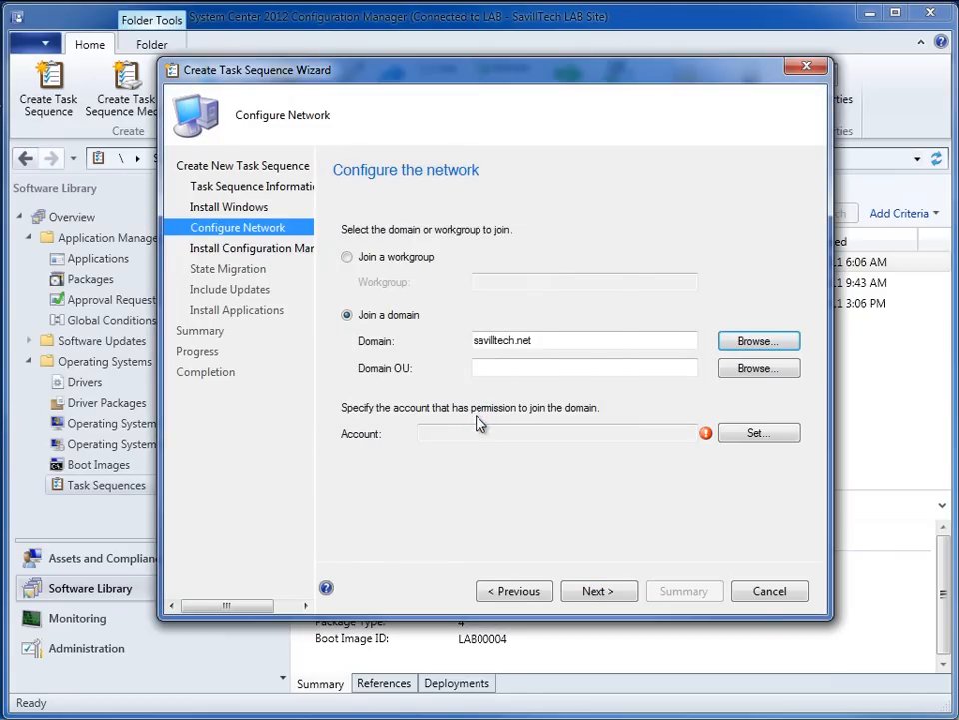
- Set savilltech\administrator as the domain join account, enter and confirm the account password, and accept the network settings
{"action": "left_click", "coordinate": [754, 436]}
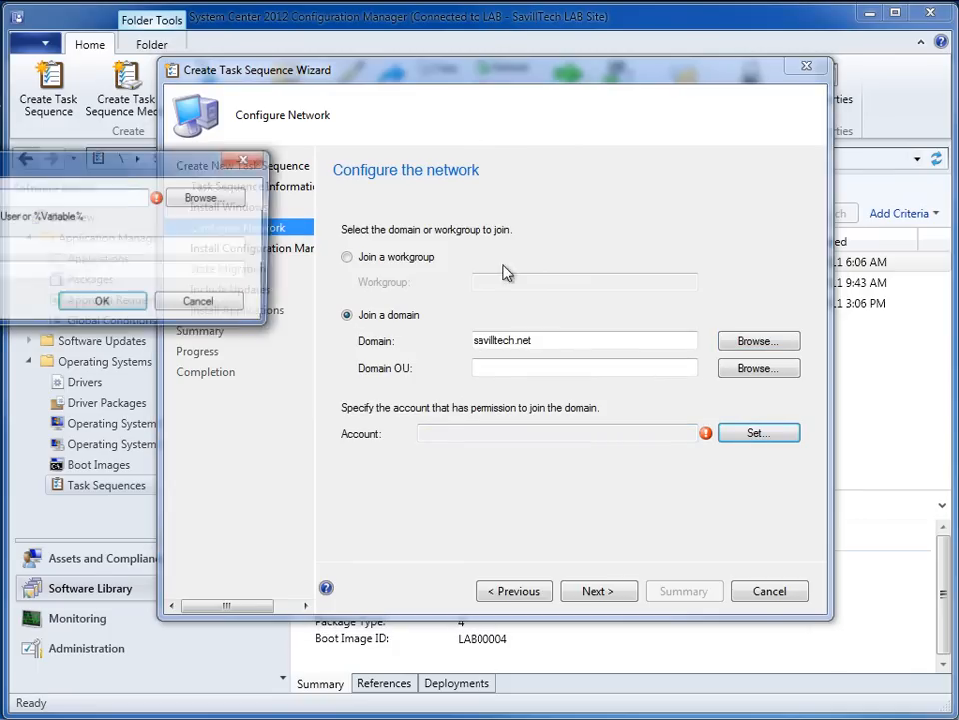
{"action": "type", "text": "savilltech\\administrator"}
{"action": "key", "text": "Tab"}
{"action": "type", "text": "P••••••"}
{"action": "key", "text": "Tab"}
{"action": "type", "text": "•••••••"}
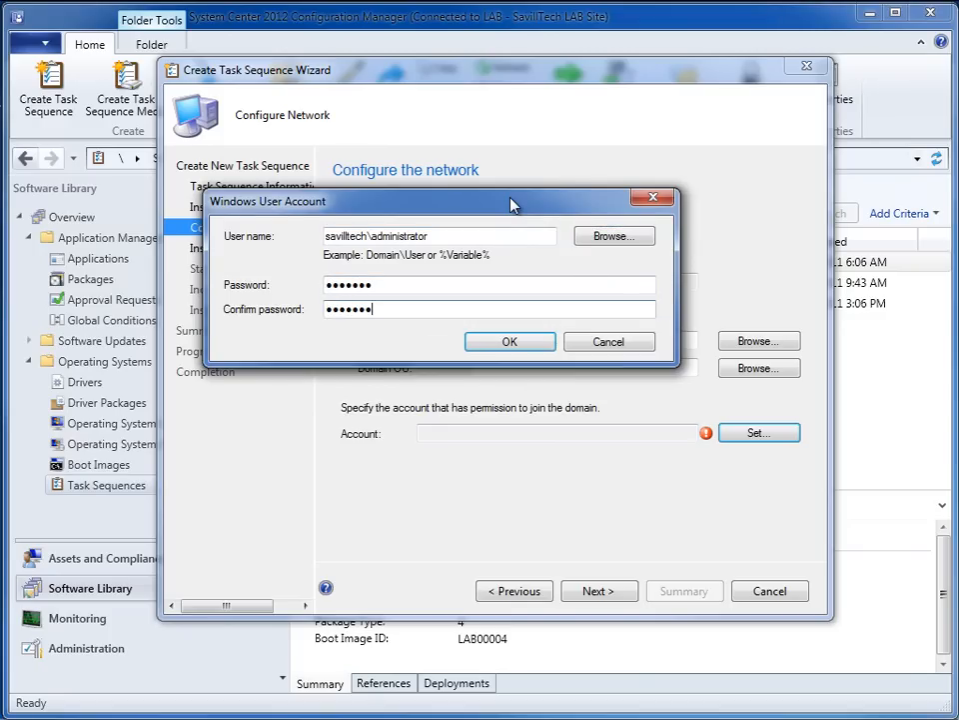
{"action": "left_click", "coordinate": [522, 347]}
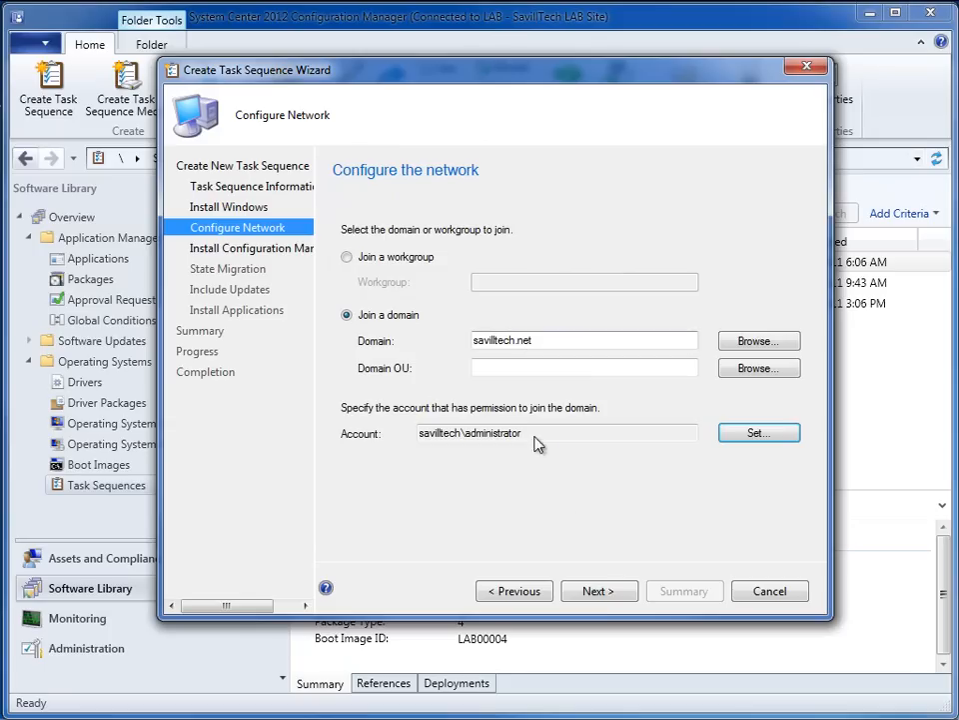
{"action": "left_click", "coordinate": [604, 595]}
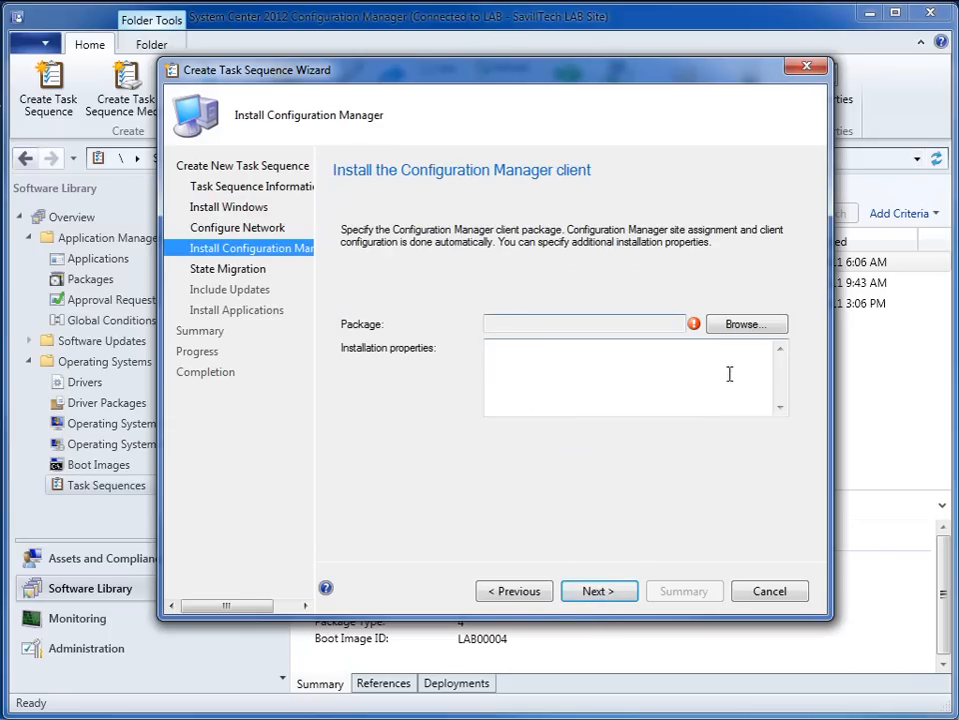
- Choose the Microsoft Configuration Manager Client Upgrade 5.0 ALL package for the client installation and continue to state migration
{"action": "left_click", "coordinate": [744, 326]}
{"action": "left_click_drag", "start_coordinate": [180, 109], "coordinate": [563, 118]}
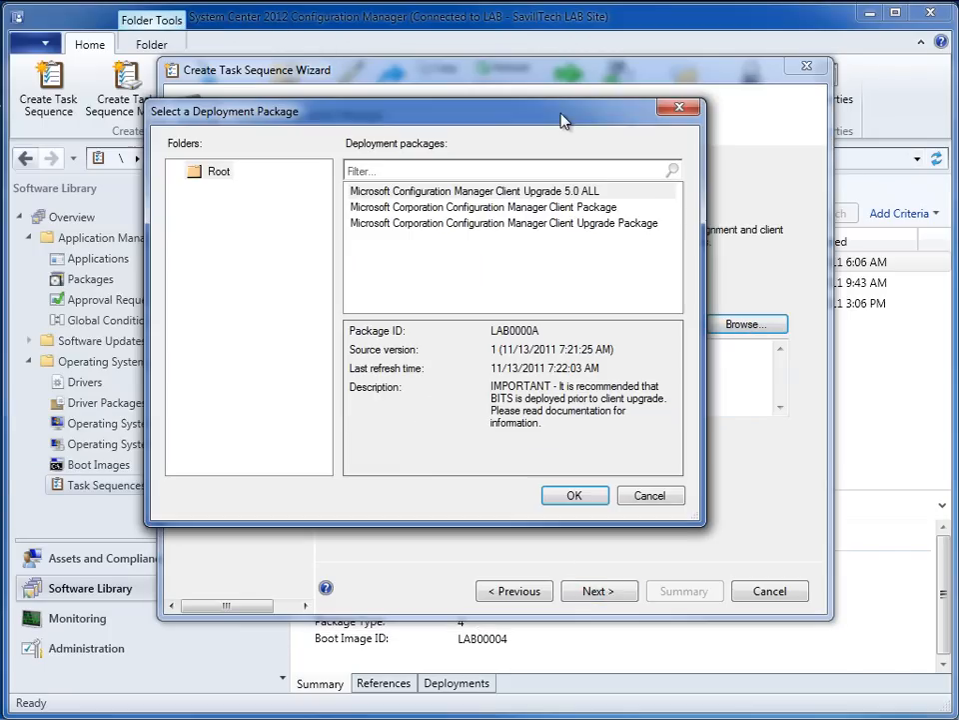
{"action": "left_click", "coordinate": [575, 197]}
{"action": "left_click", "coordinate": [578, 495]}
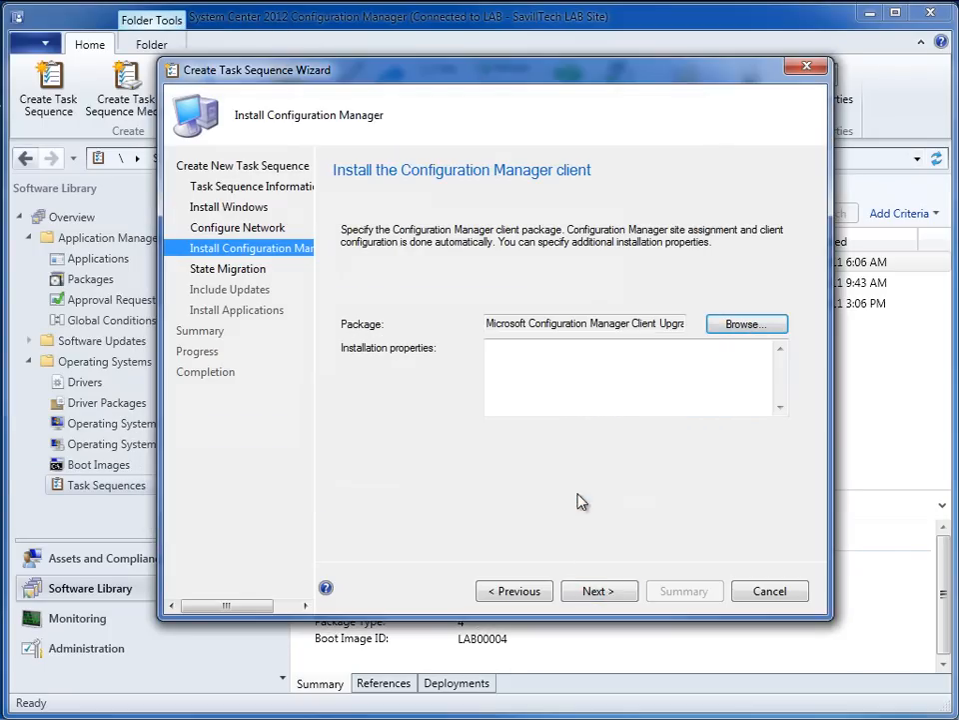
{"action": "left_click", "coordinate": [610, 593]}
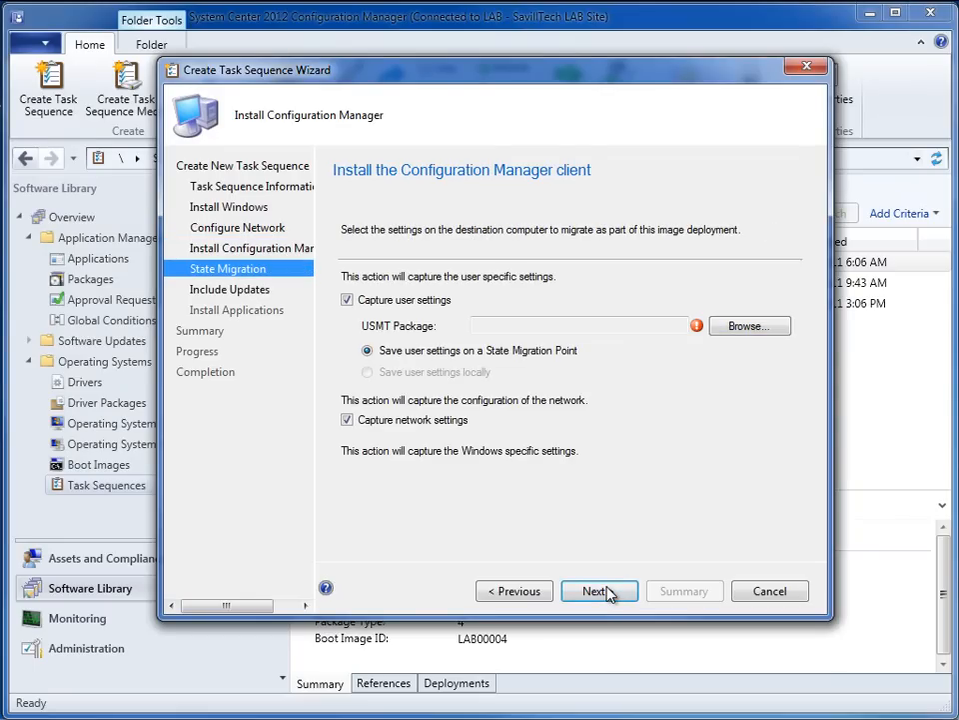
- Turn off capturing of user settings, network settings and Microsoft Windows settings, and accept the state migration settings
{"action": "left_click", "coordinate": [346, 300]}
{"action": "left_click", "coordinate": [346, 420]}
{"action": "left_click", "coordinate": [347, 473]}
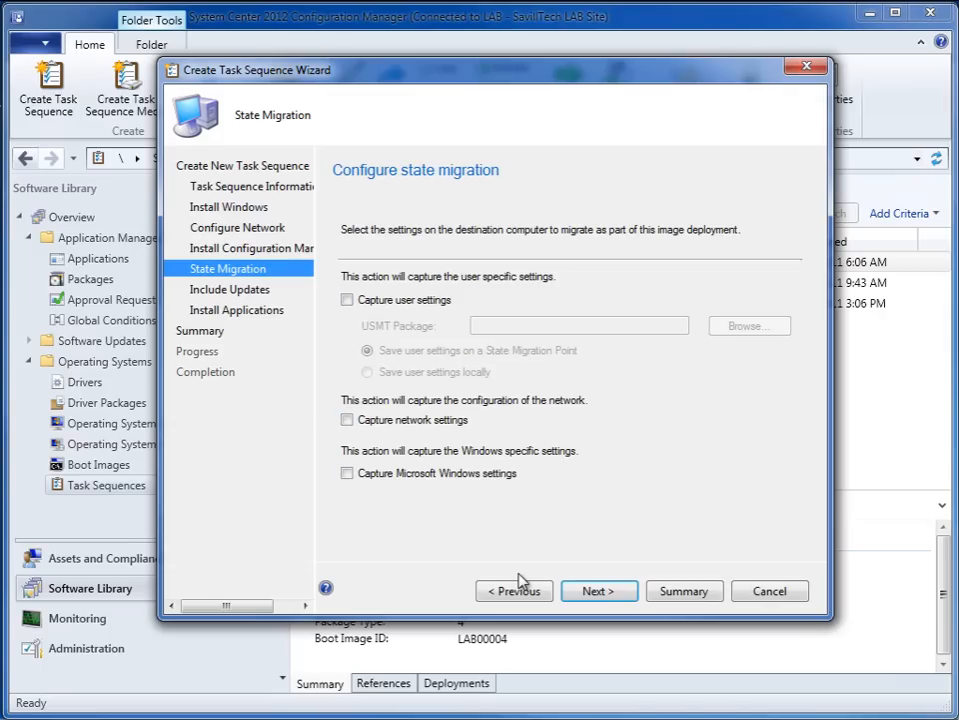
{"action": "left_click", "coordinate": [603, 596]}
- Include software updates without adding any applications, and finish creating the task sequence
{"action": "left_click", "coordinate": [431, 256]}
{"action": "left_click", "coordinate": [623, 598]}
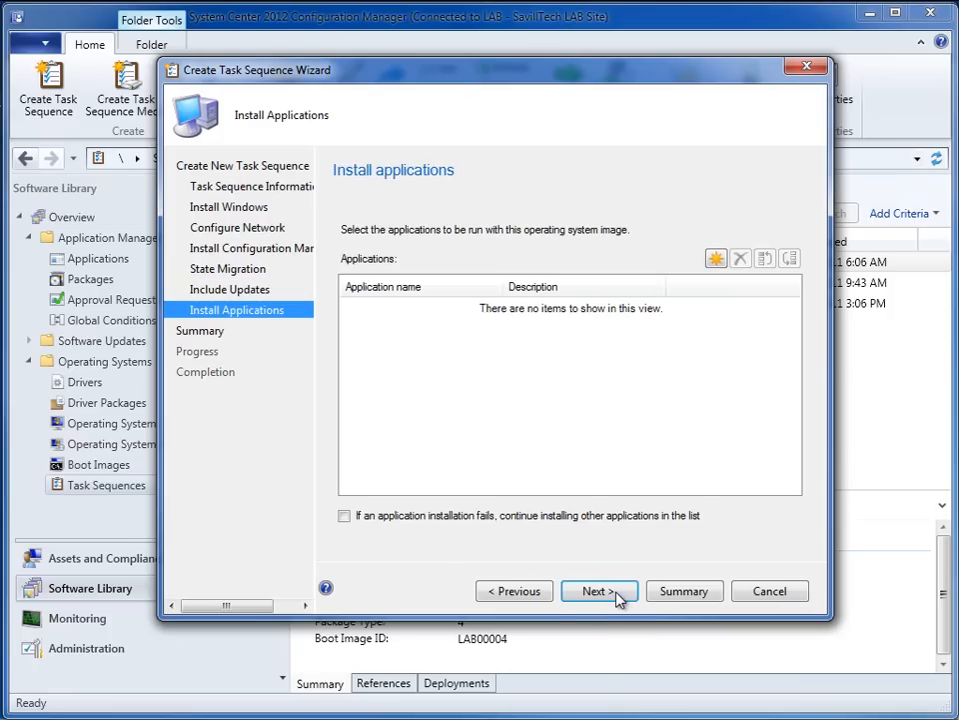
{"action": "left_click", "coordinate": [618, 597]}
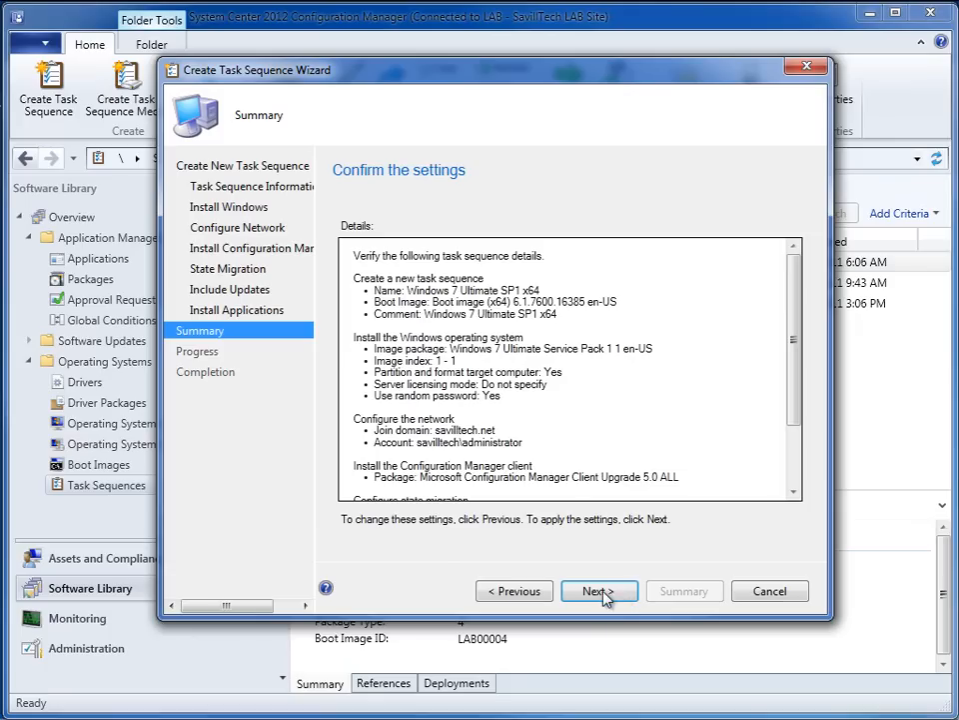
{"action": "left_click", "coordinate": [603, 593]}
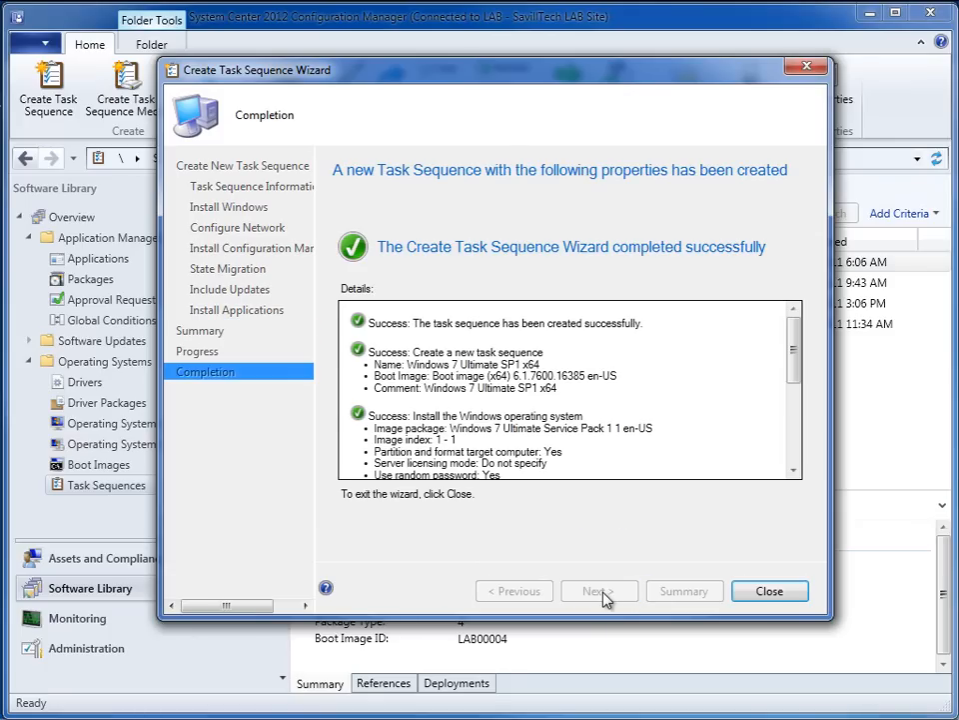
{"action": "left_click", "coordinate": [786, 595]}
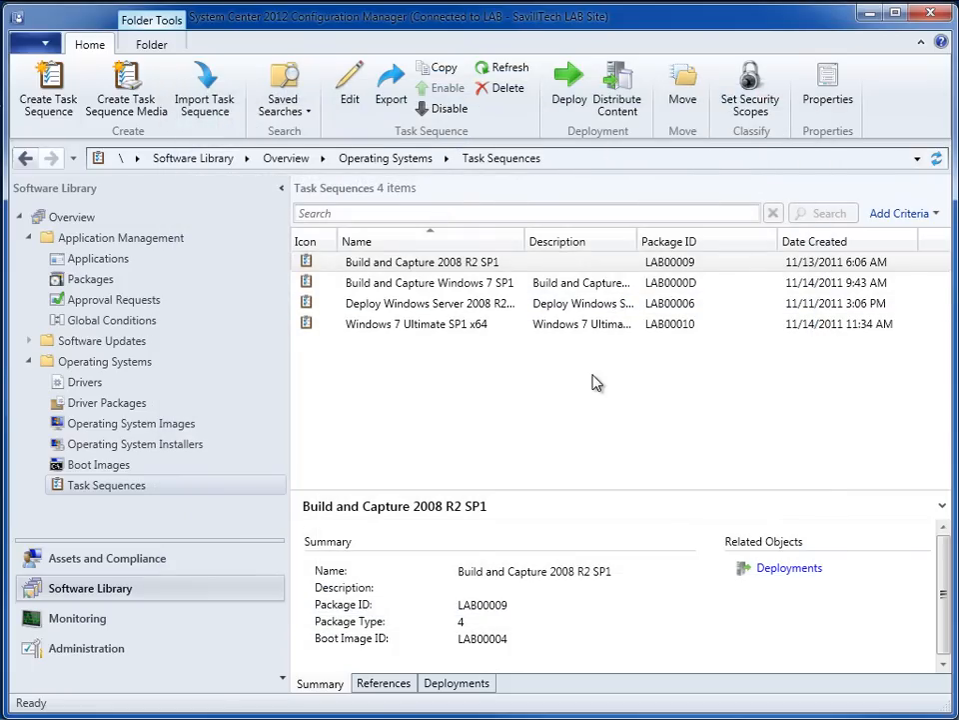
- Examine the Apply Operating System step of the Windows 7 Ultimate SP1 x64 task sequence in the editor, then close it
{"action": "right_click", "coordinate": [421, 325]}
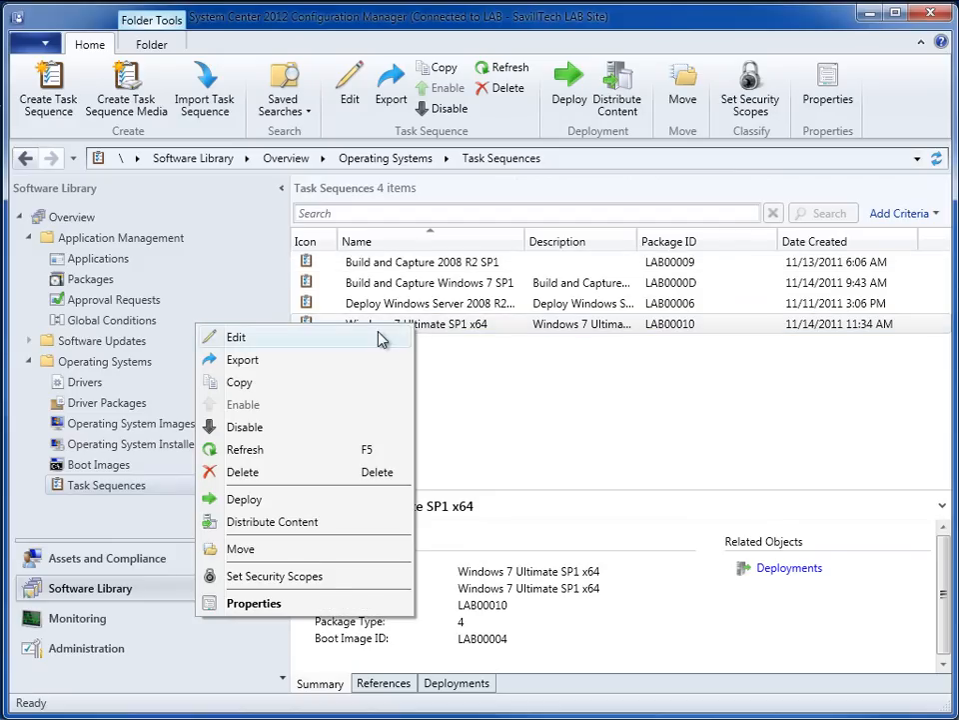
{"action": "left_click", "coordinate": [378, 337]}
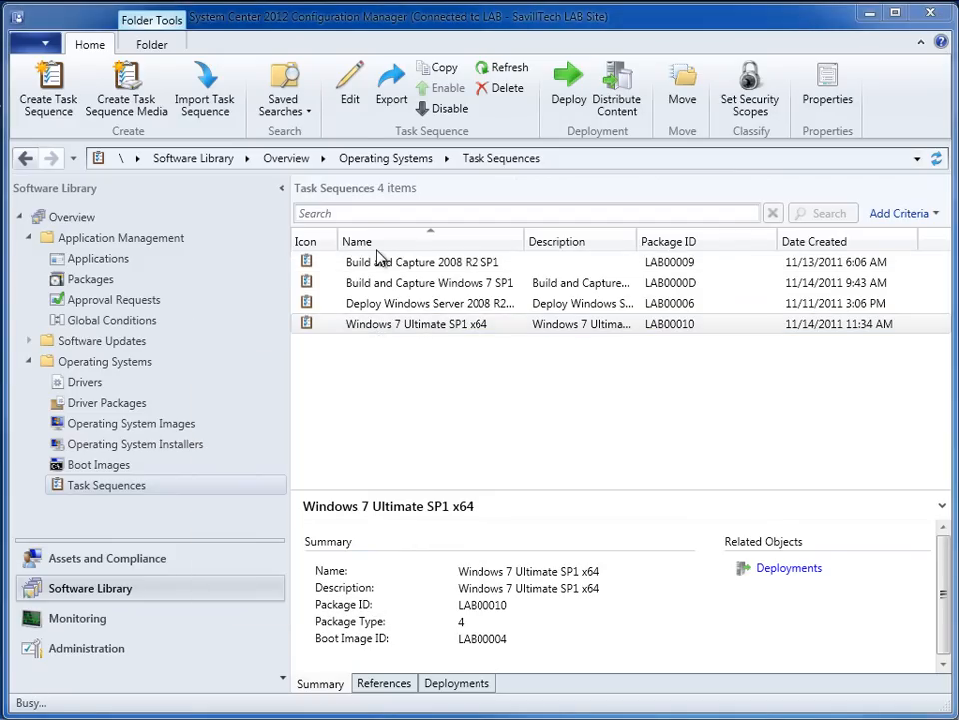
{"action": "left_click_drag", "start_coordinate": [79, 0], "coordinate": [398, 82]}
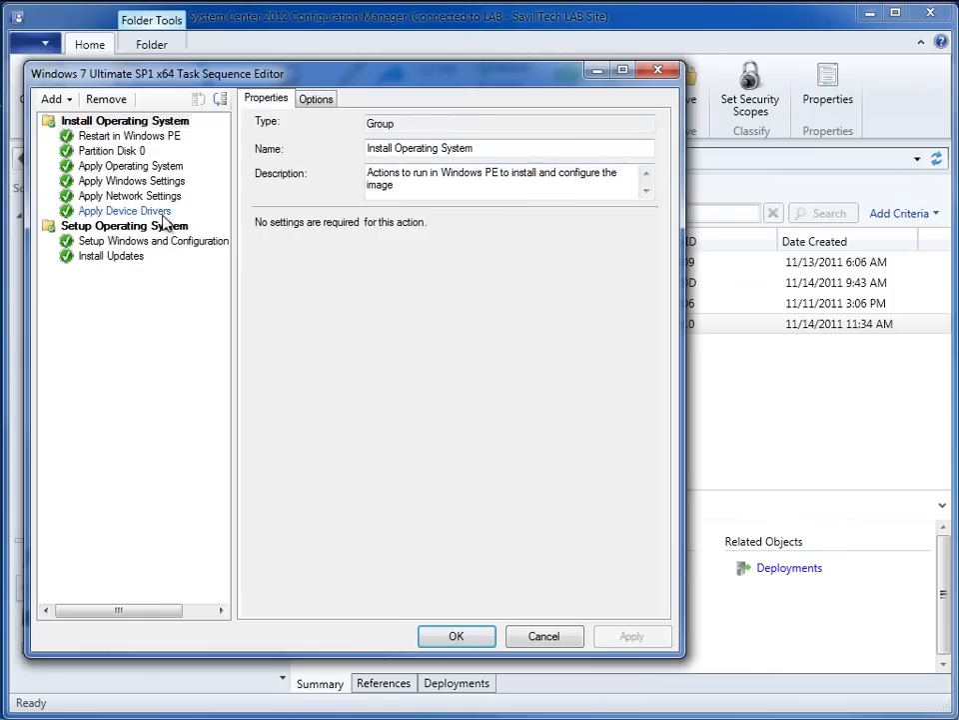
{"action": "left_click", "coordinate": [150, 167]}
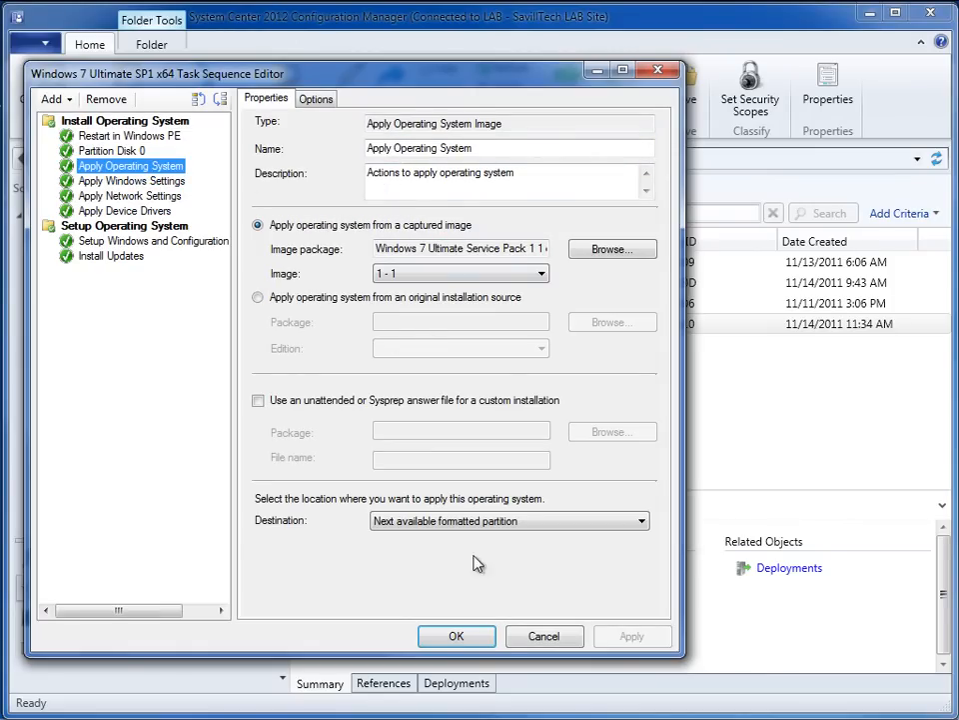
{"action": "left_click", "coordinate": [478, 636]}
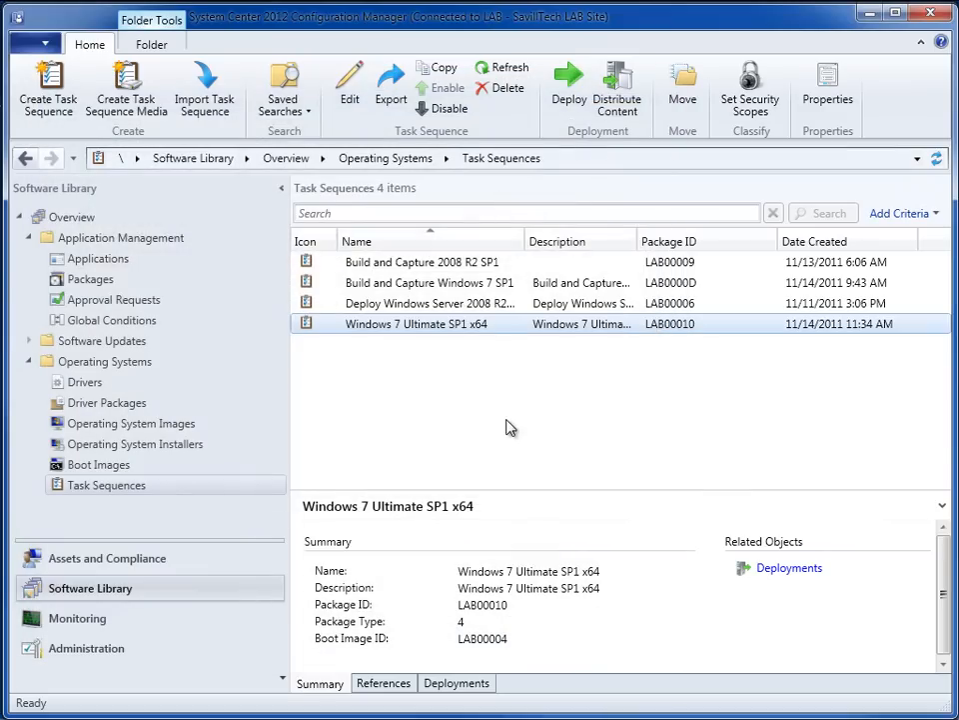
- Rename the Windows 7 Ultimate SP1 x64 task sequence as Deploy Windows 7 Ultimate SP1 x64 in its properties
{"action": "right_click", "coordinate": [492, 328]}
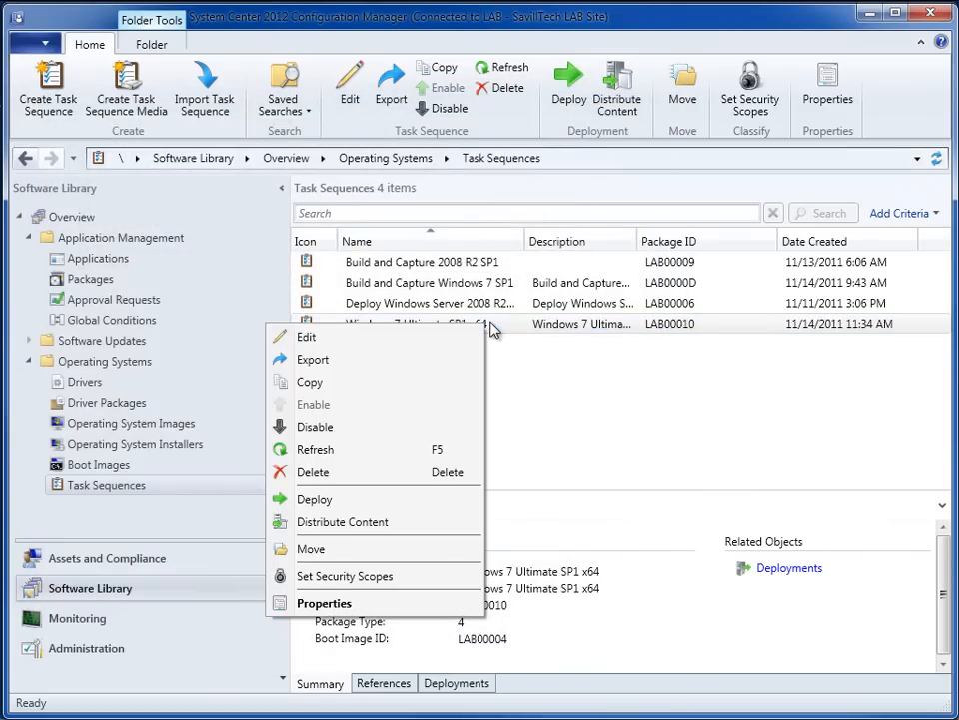
{"action": "left_click", "coordinate": [363, 606]}
{"action": "left_click_drag", "start_coordinate": [135, 8], "coordinate": [503, 181]}
{"action": "left_click", "coordinate": [289, 218]}
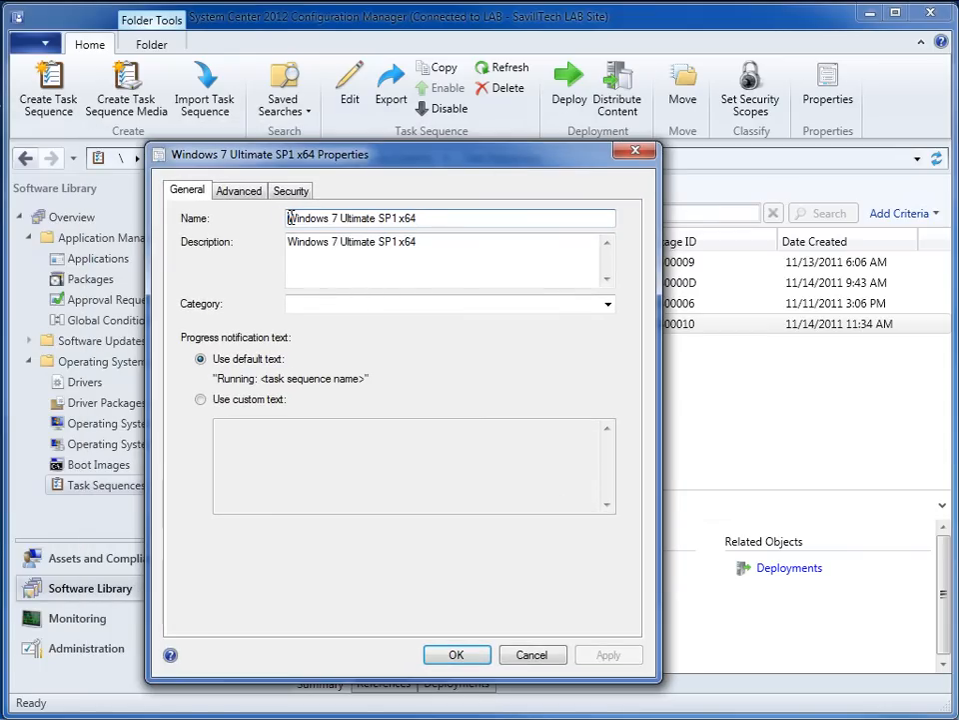
{"action": "type", "text": "Deplouy"}
{"action": "key", "text": "BackSpace"}
{"action": "key", "text": "BackSpace"}
{"action": "type", "text": "y"}
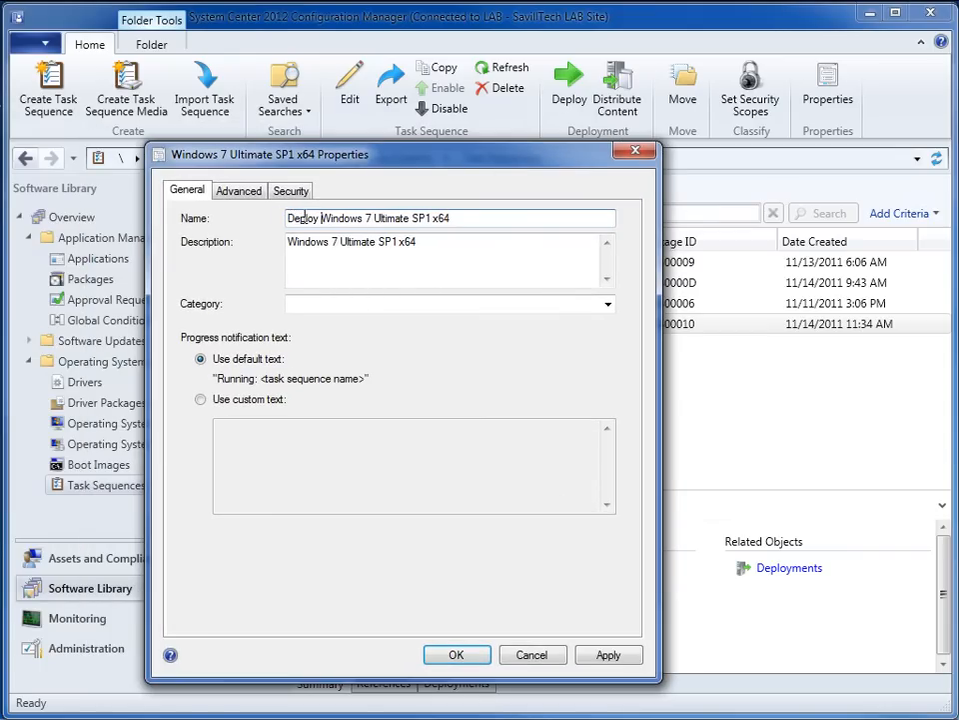
- Change the task sequence description to Deploy Windows 7 Ultimate SP1 x64 and save the properties
{"action": "double_click", "coordinate": [298, 218]}
{"action": "key", "text": "ctrl+c"}
{"action": "left_click", "coordinate": [290, 242]}
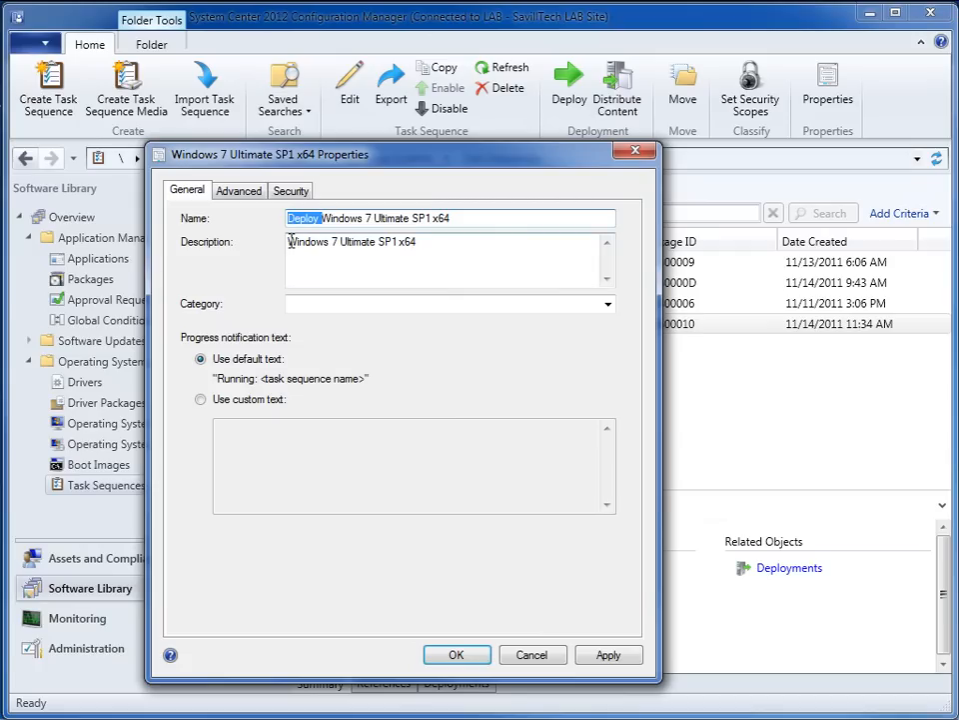
{"action": "key", "text": "ctrl+v"}
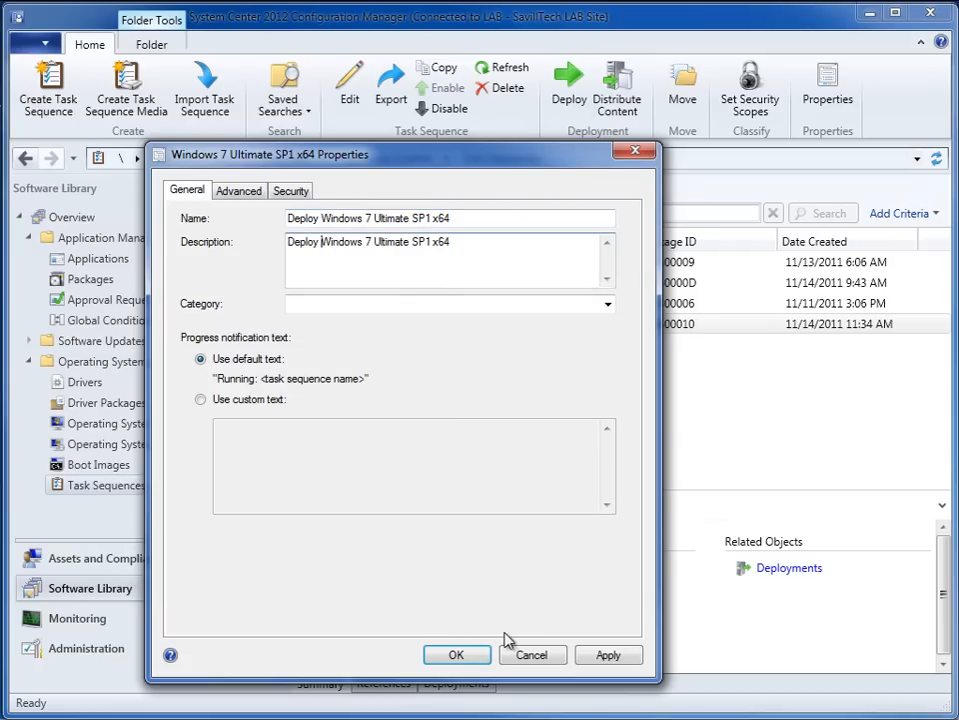
{"action": "left_click", "coordinate": [609, 655]}
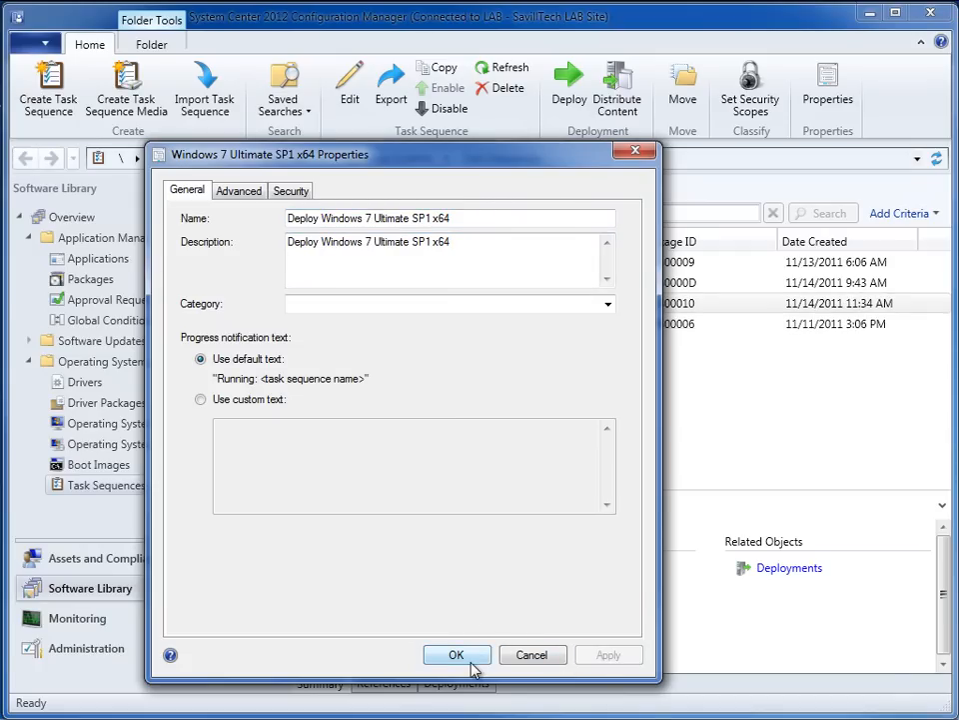
{"action": "left_click", "coordinate": [463, 660]}
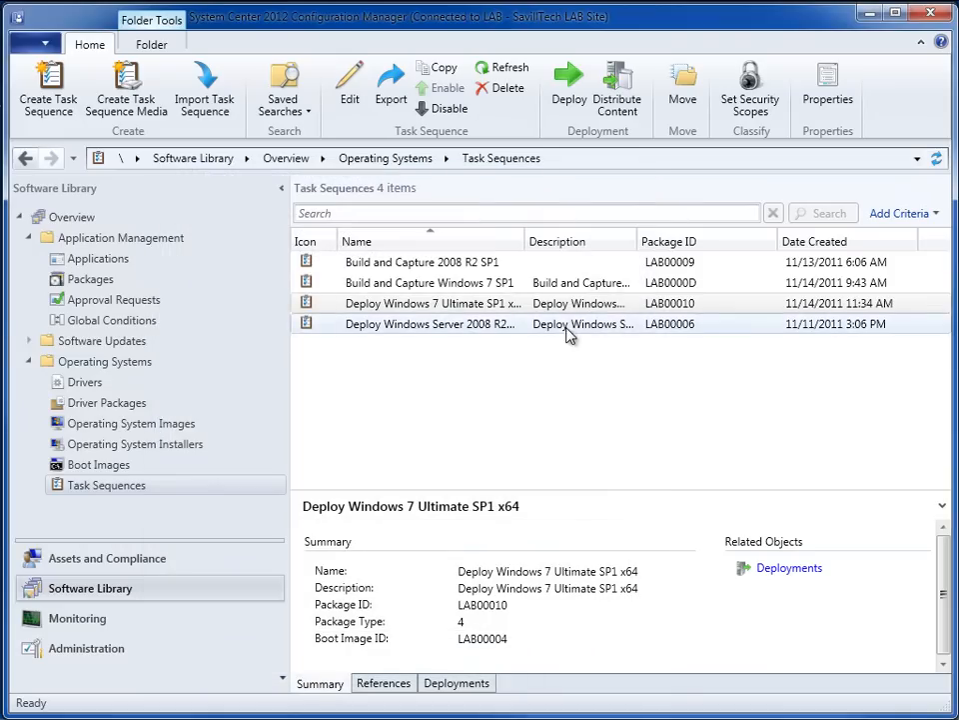
- Start a deployment of the Deploy Windows 7 Ultimate SP1 x64 task sequence to the All Systems collection
{"action": "right_click", "coordinate": [452, 304]}
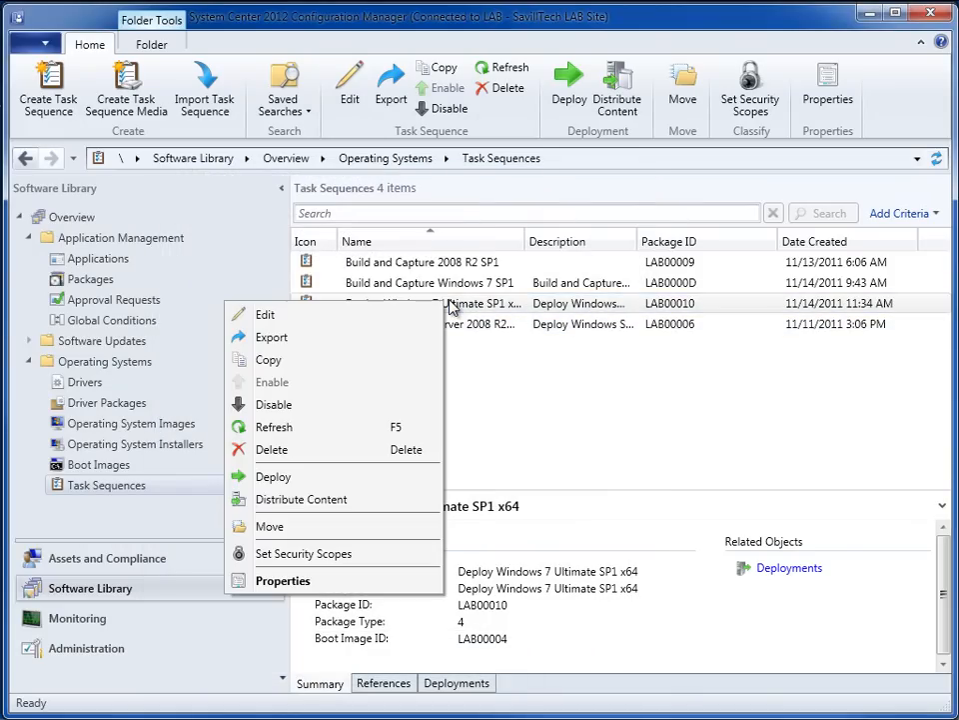
{"action": "left_click", "coordinate": [294, 482]}
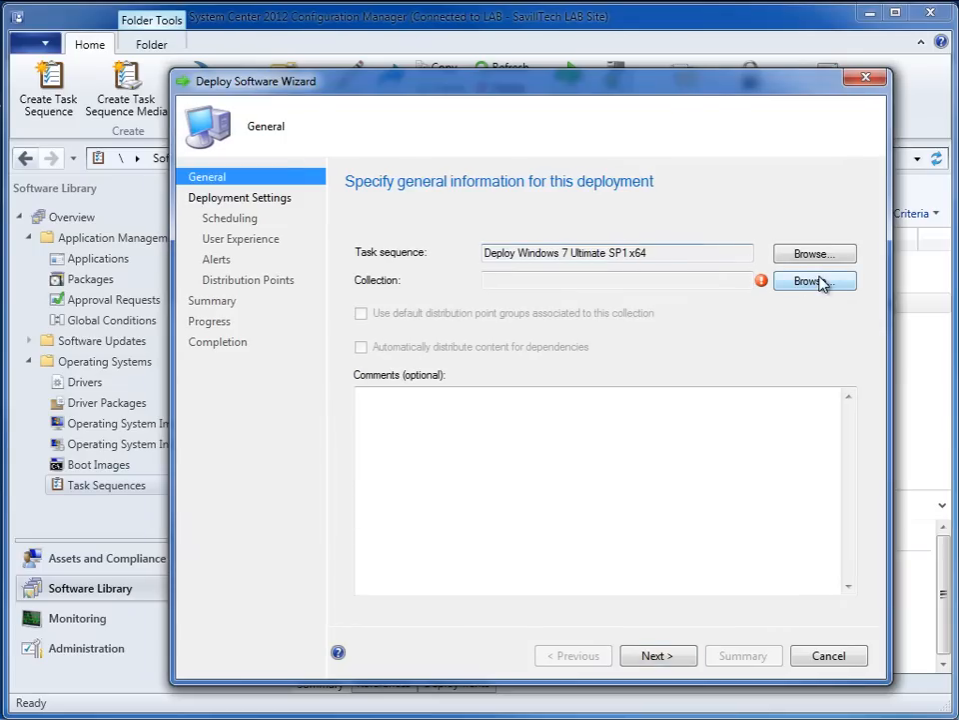
{"action": "left_click", "coordinate": [819, 284]}
{"action": "left_click", "coordinate": [18, 178]}
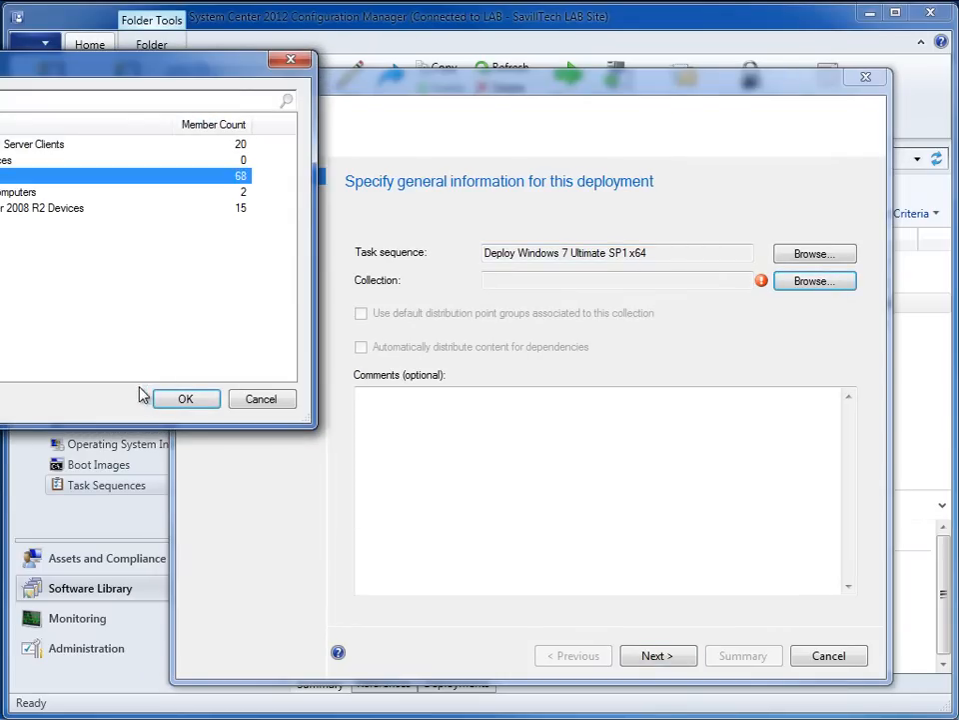
{"action": "left_click", "coordinate": [197, 401]}
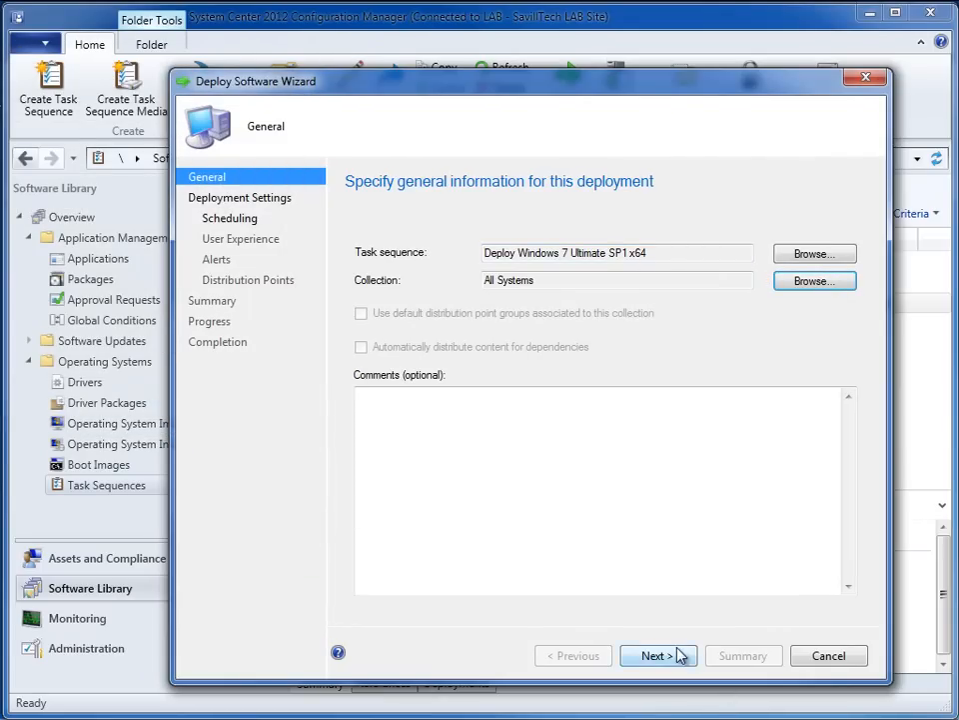
{"action": "left_click", "coordinate": [680, 654]}
- Set the deployment purpose to Available and make it available to boot media and PXE
{"action": "left_click", "coordinate": [554, 274]}
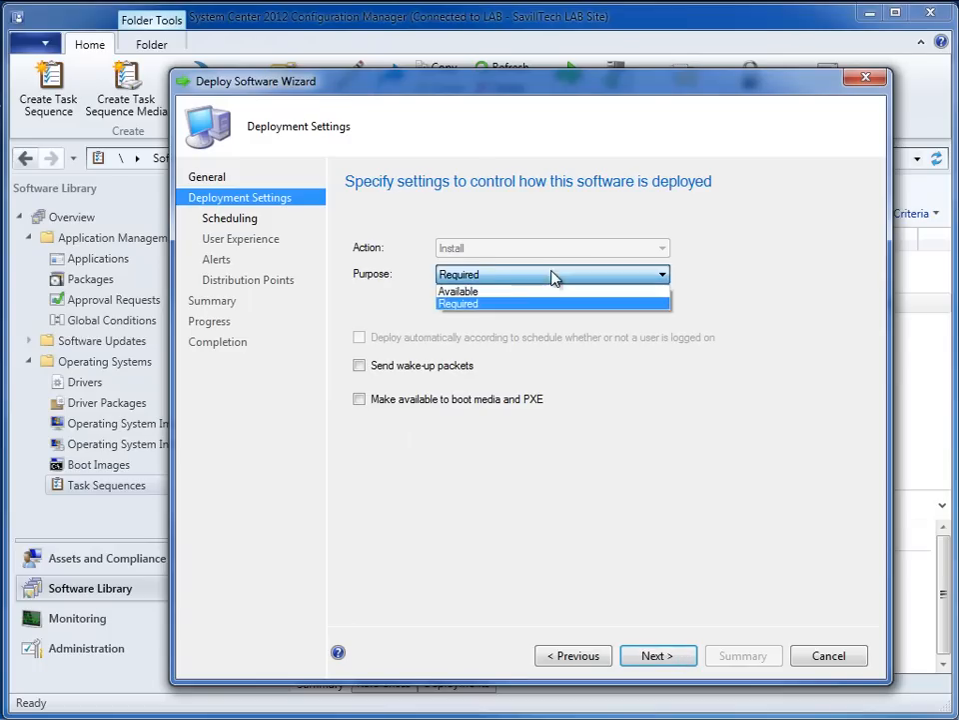
{"action": "left_click", "coordinate": [495, 291]}
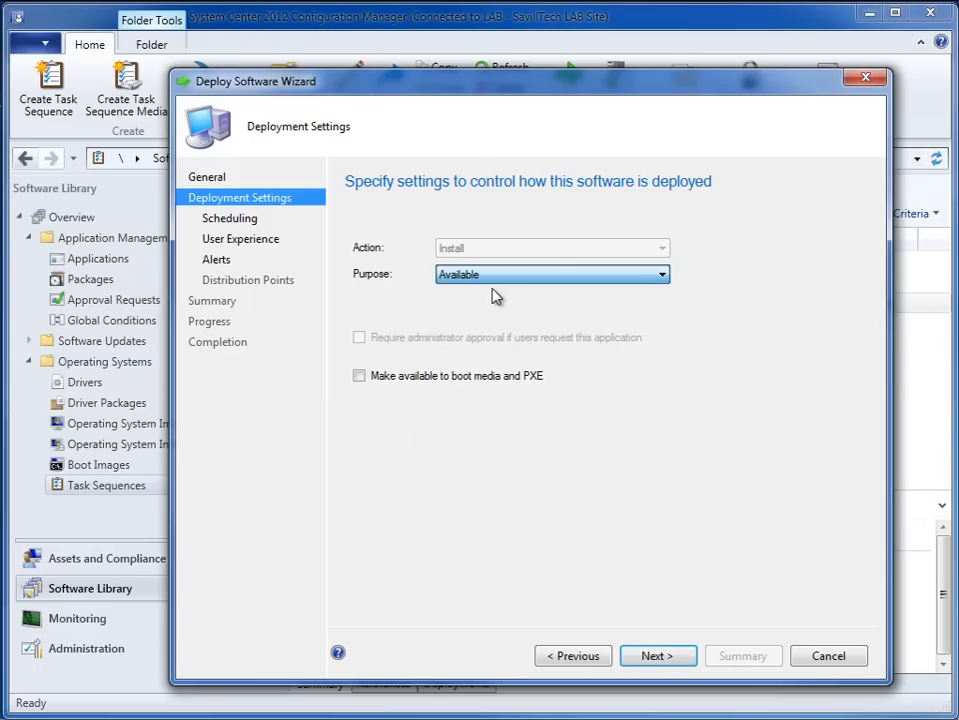
{"action": "left_click", "coordinate": [358, 375]}
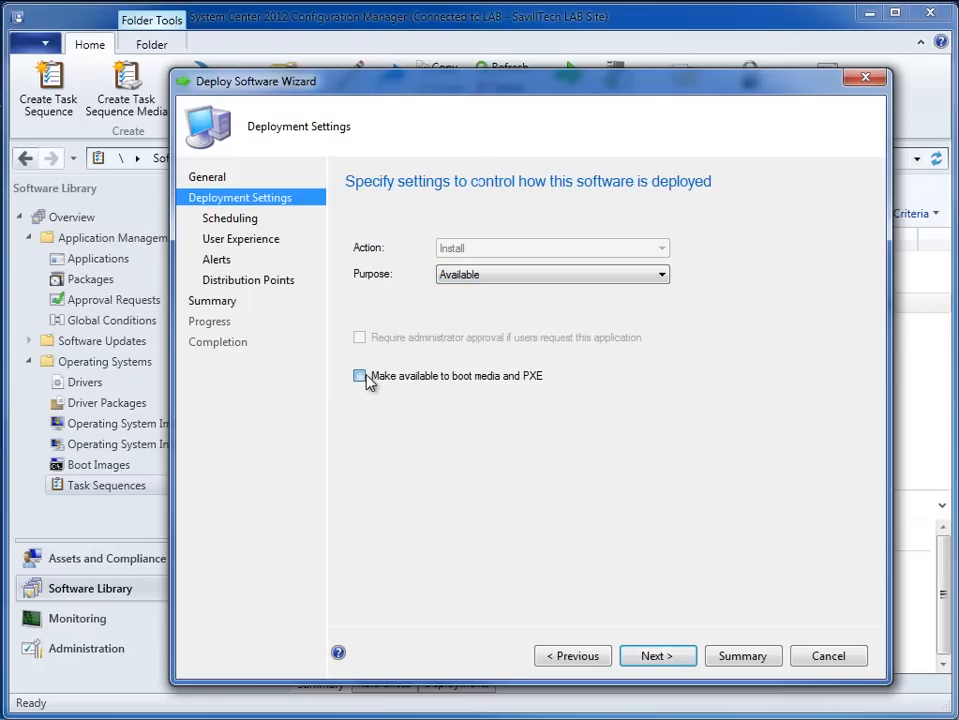
{"action": "left_click", "coordinate": [674, 660]}
- Accept the default scheduling, user experience and alert settings of the deployment
{"action": "left_click", "coordinate": [671, 661]}
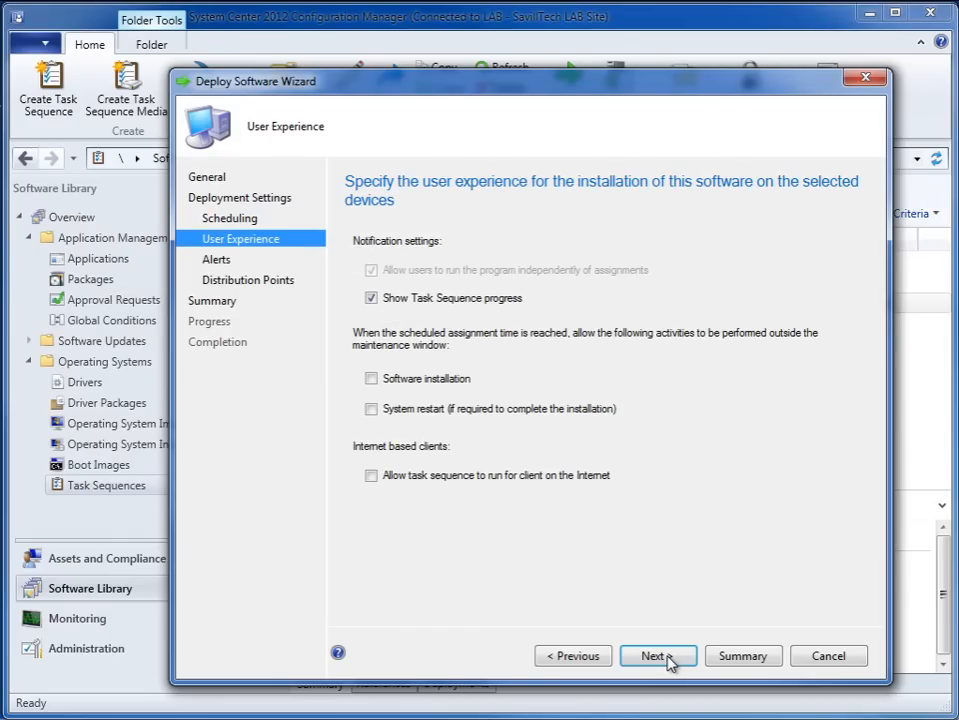
{"action": "left_click", "coordinate": [669, 660]}
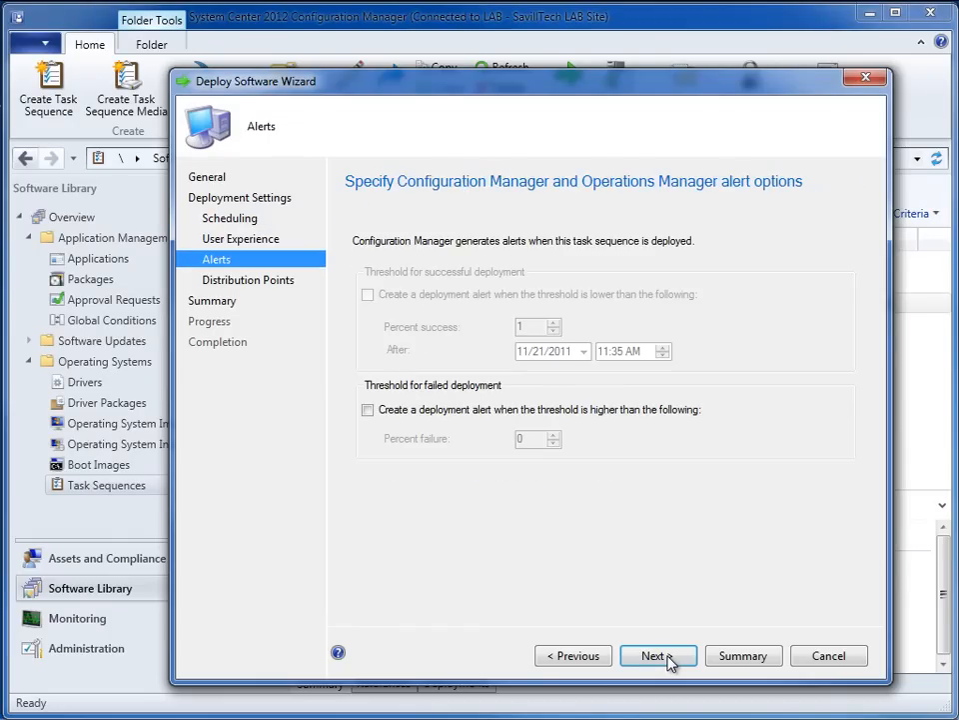
{"action": "left_click", "coordinate": [604, 656]}
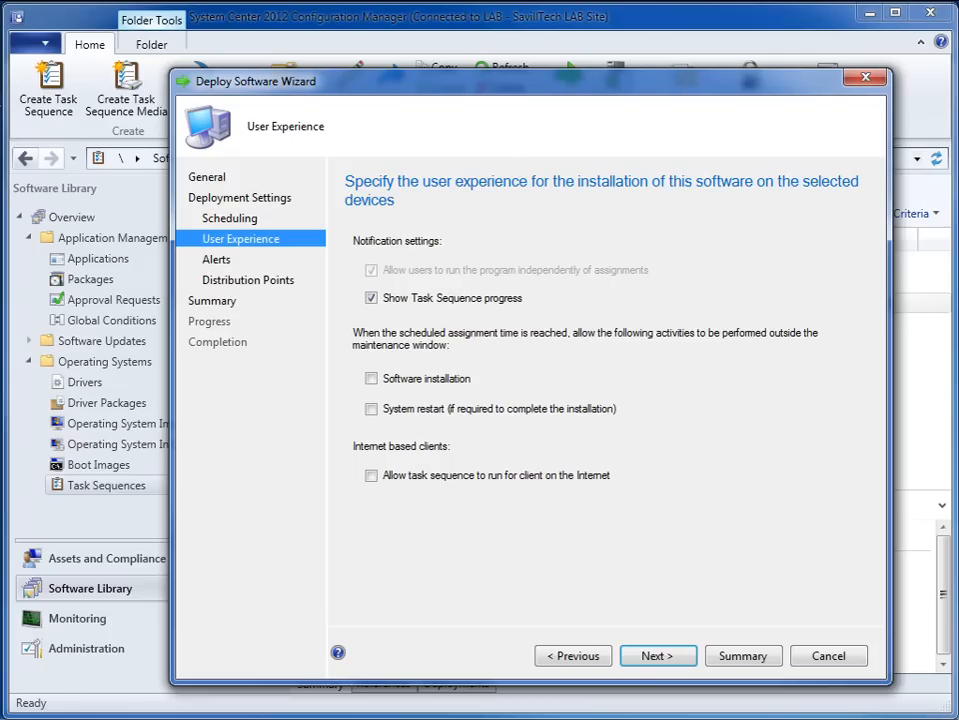
{"action": "left_click", "coordinate": [665, 658]}
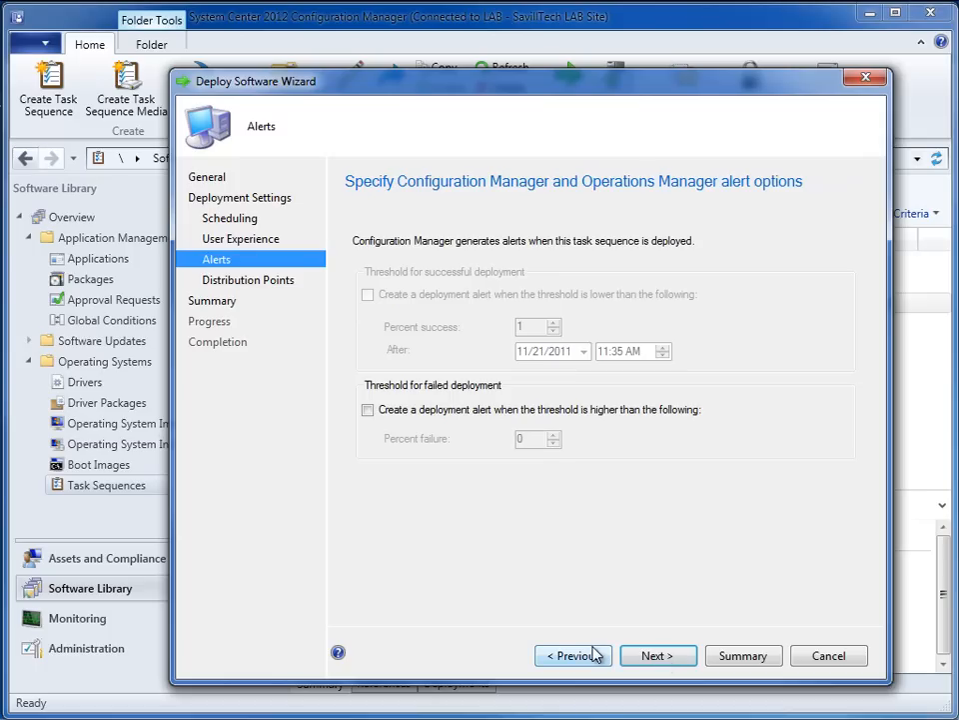
{"action": "left_click", "coordinate": [635, 656]}
- Allow an unprotected distribution point when no protected one is available, and finish creating the deployment
{"action": "left_click", "coordinate": [454, 430]}
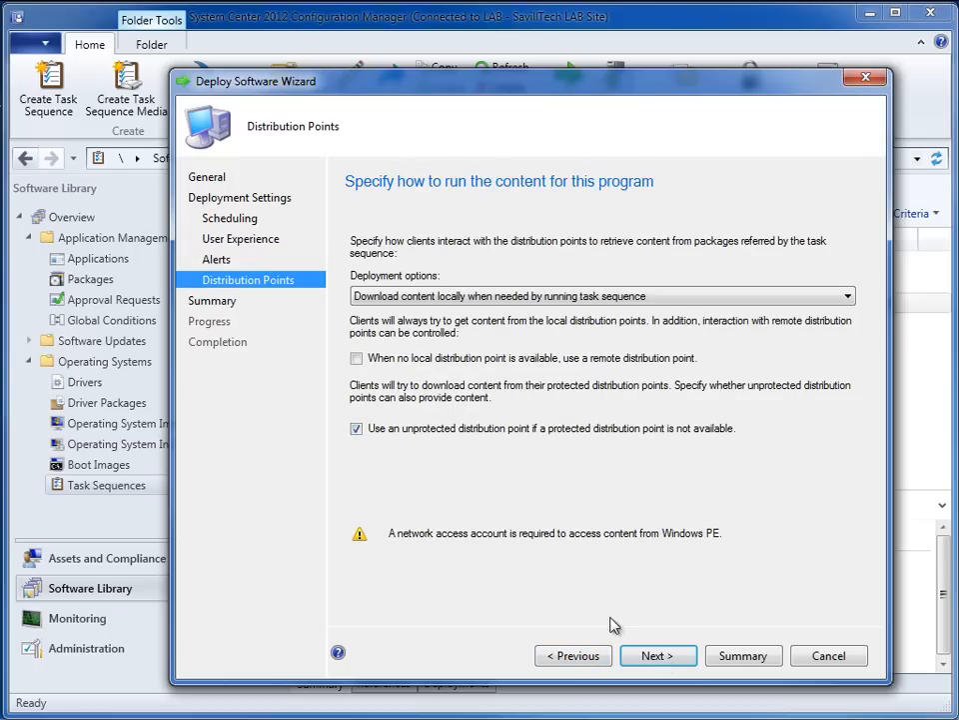
{"action": "left_click", "coordinate": [667, 657]}
{"action": "left_click", "coordinate": [675, 657]}
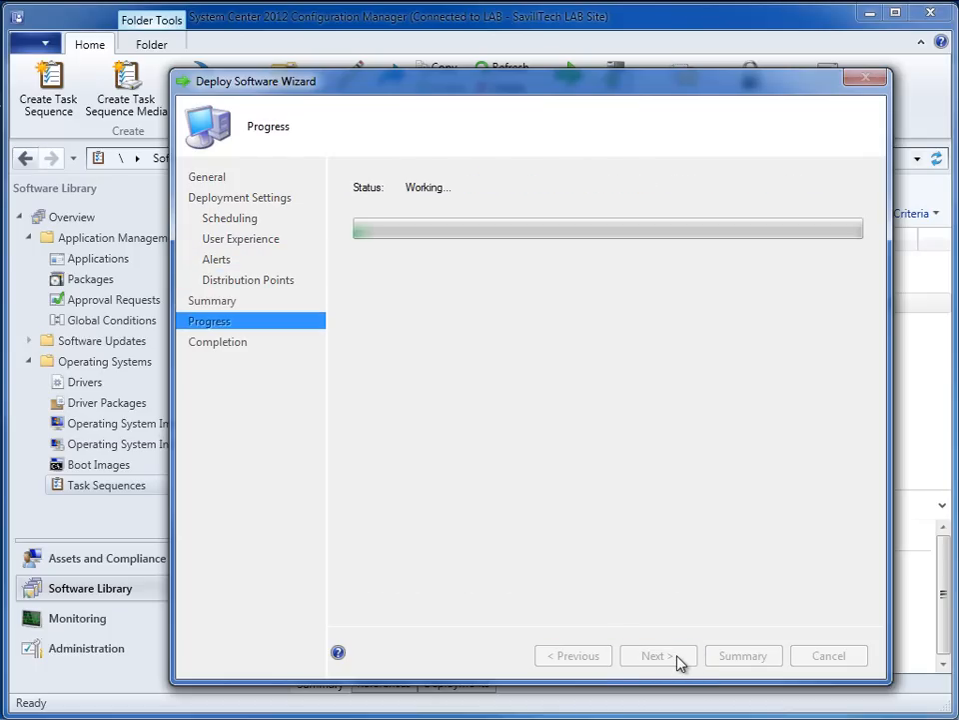
{"action": "left_click", "coordinate": [846, 659]}
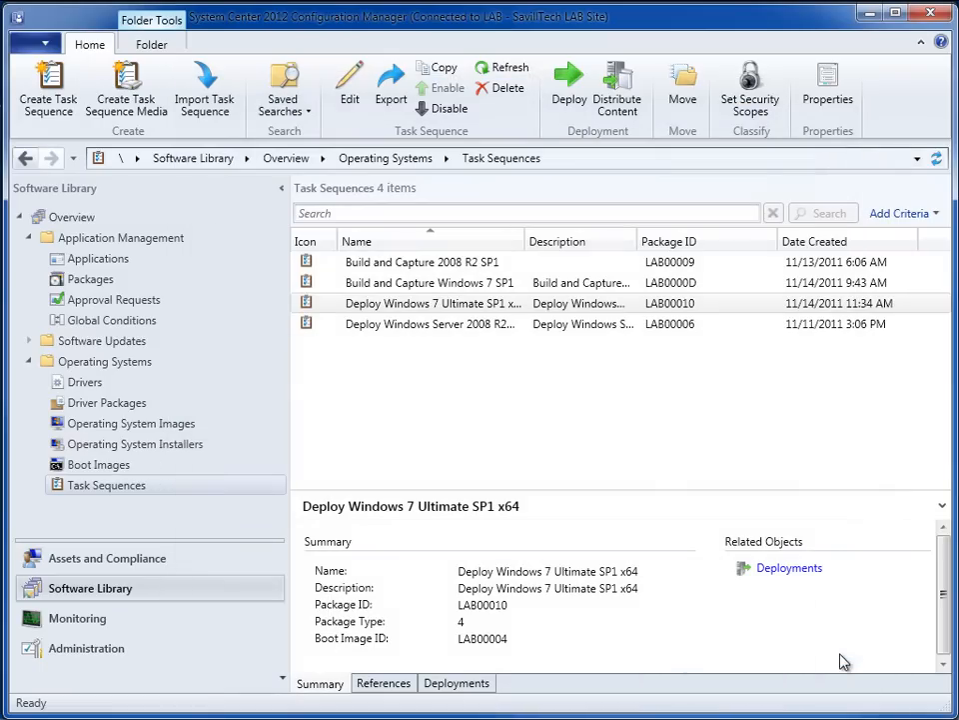
- Check the content distribution status of the Windows 7 Ultimate Service Pack 1 image in Monitoring
{"action": "left_click", "coordinate": [94, 620]}
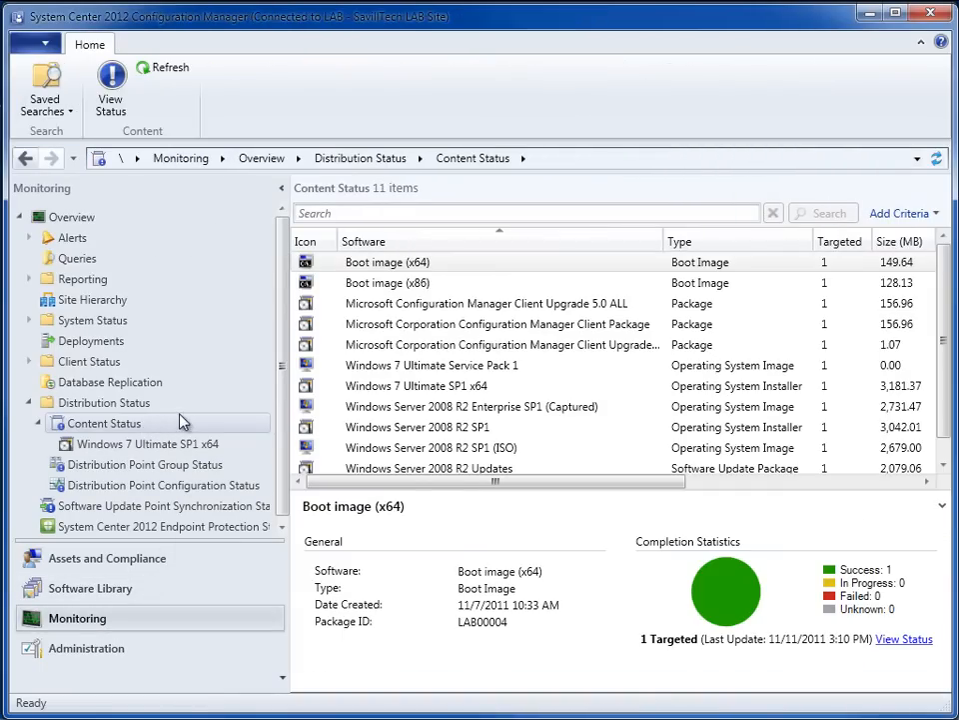
{"action": "left_click", "coordinate": [437, 366]}
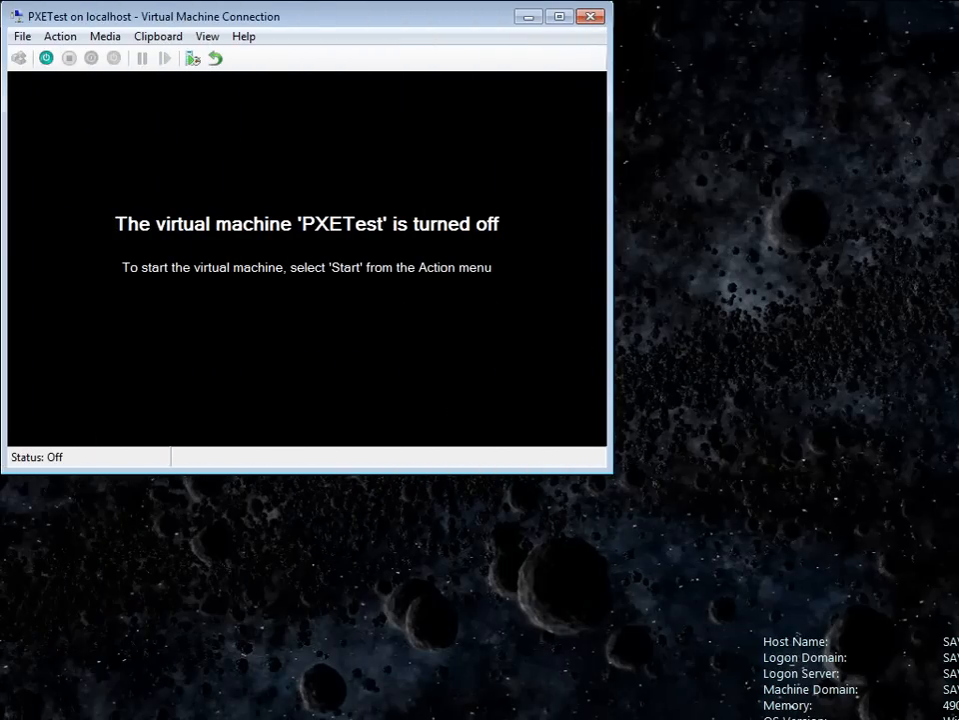
- Switch to the PXETest virtual machine, start it and boot it from the network
{"action": "left_click", "coordinate": [44, 59]}
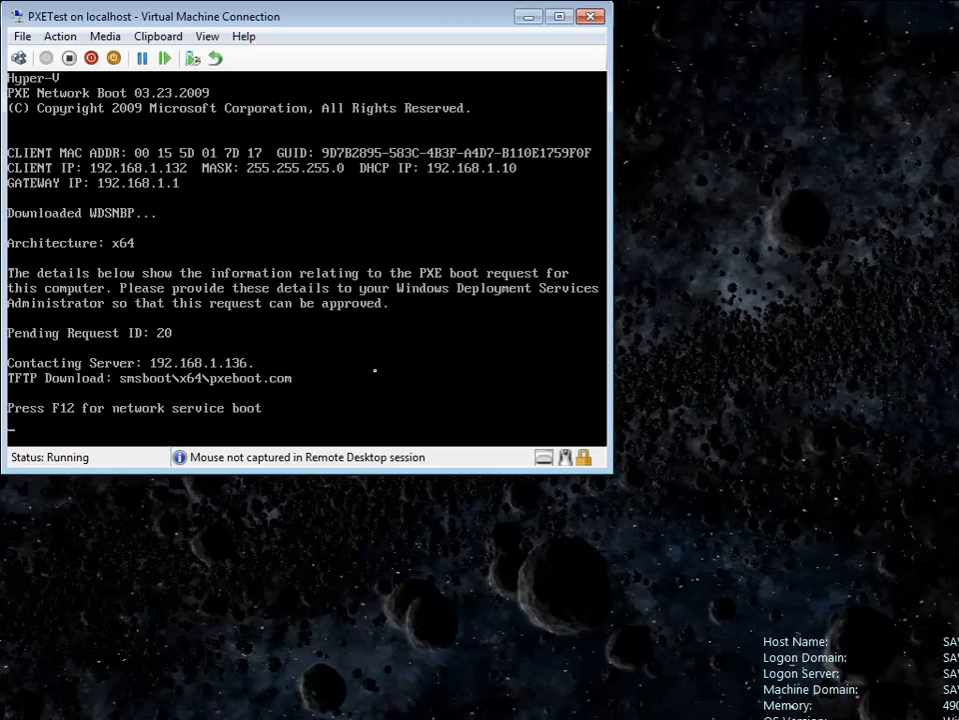
{"action": "key", "text": "F12"}
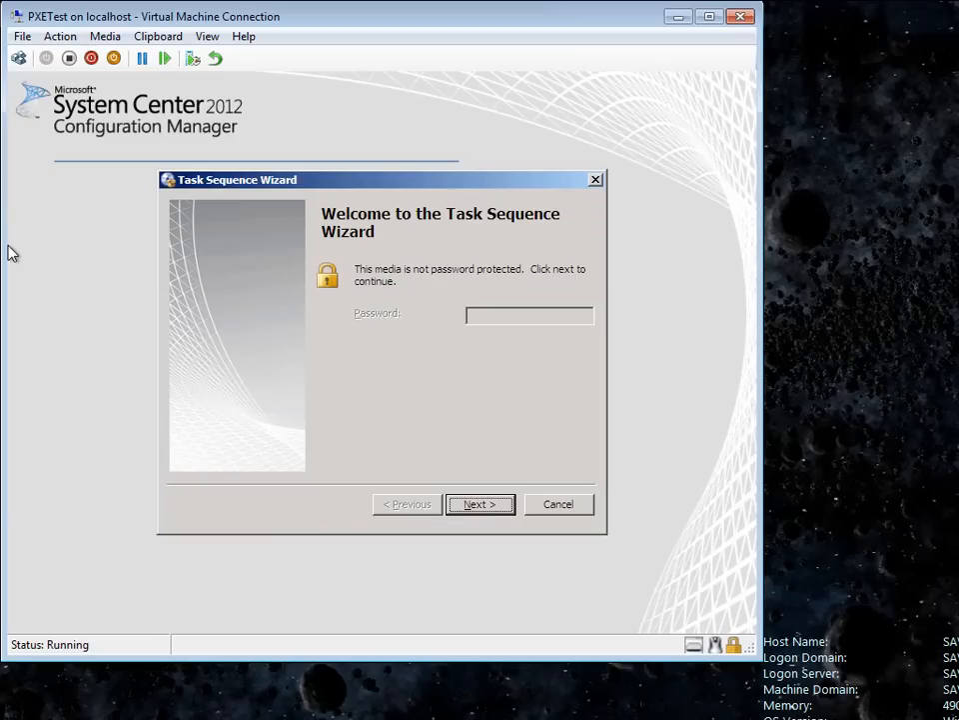
- Run the Deploy Windows 7 Ultimate SP1 x64 task sequence on the virtual machine and restart it immediately when the system restart begins
{"action": "left_click", "coordinate": [488, 502]}
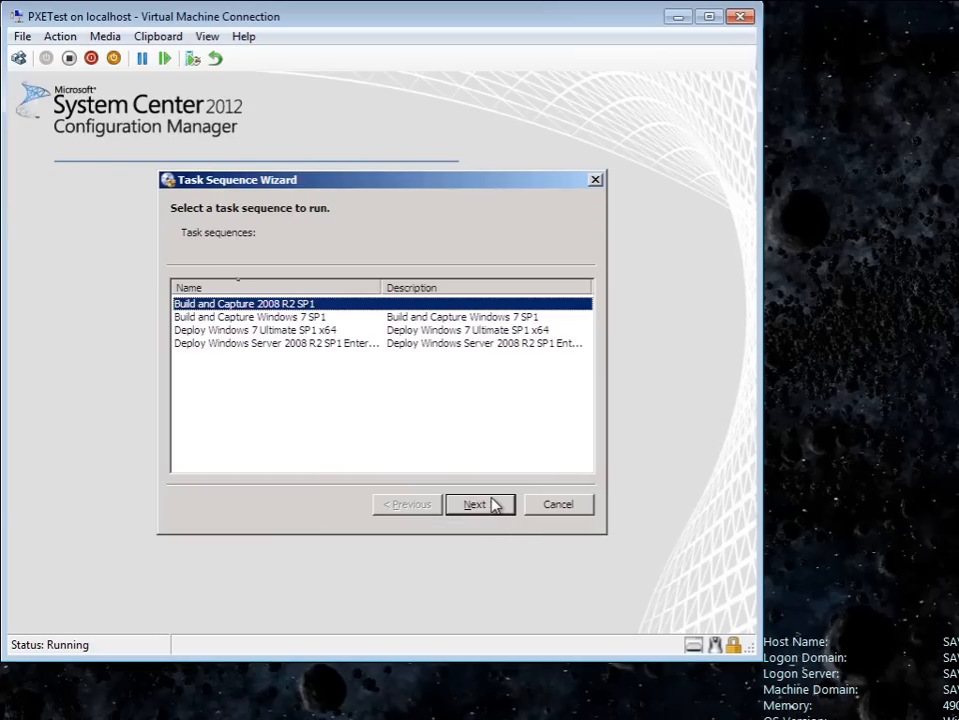
{"action": "left_click", "coordinate": [268, 331]}
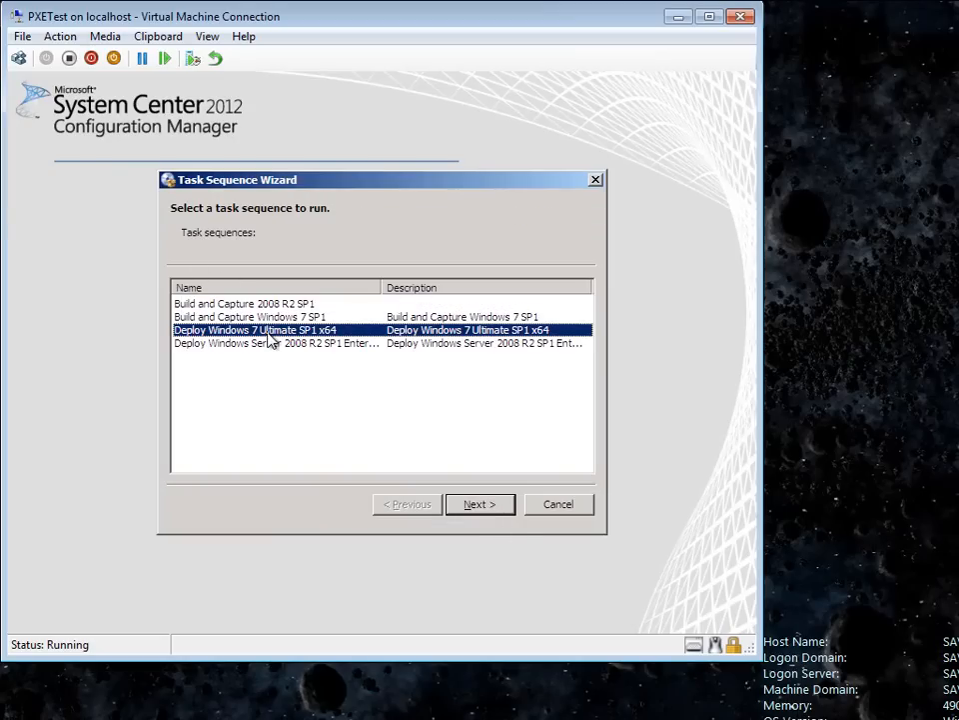
{"action": "left_click", "coordinate": [480, 507]}
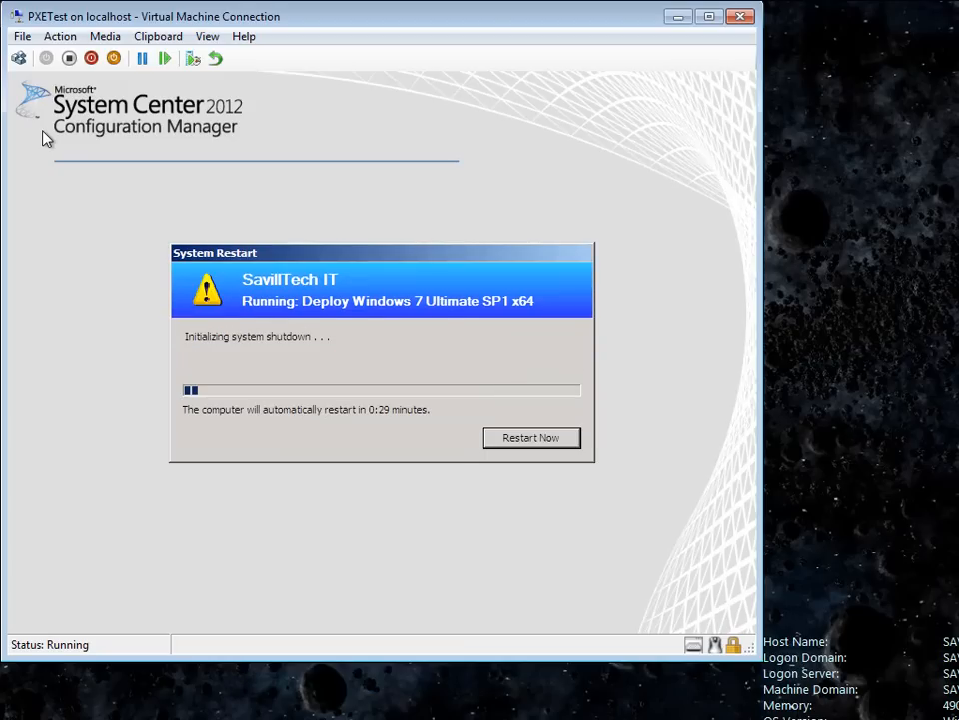
{"action": "left_click", "coordinate": [531, 437]}
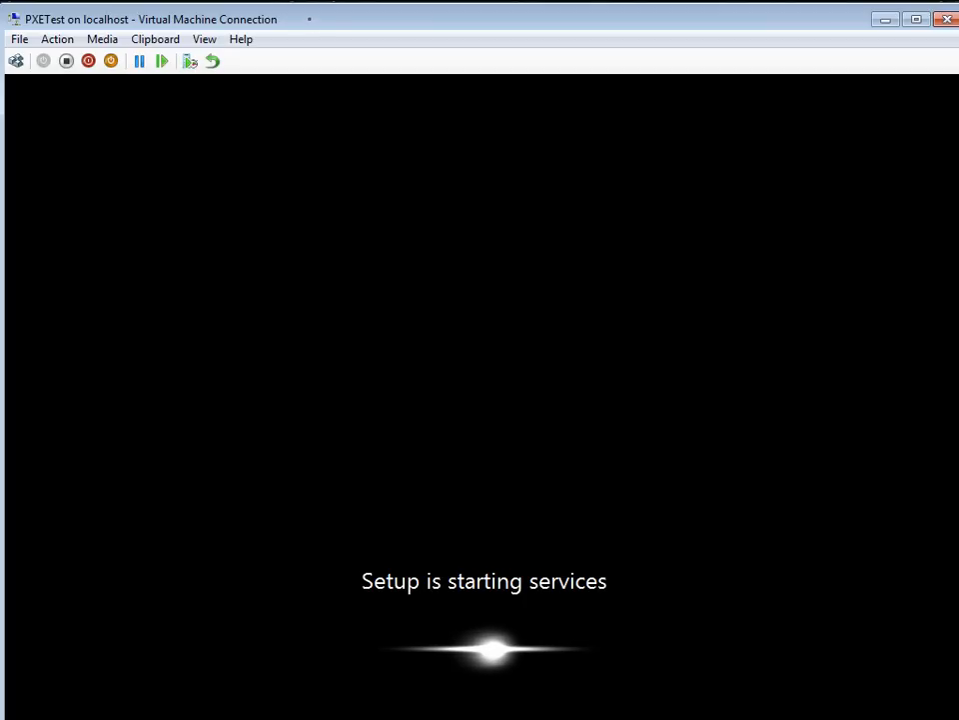
- Reposition the virtual machine window and bring up the log-on form of the deployed Windows 7 Ultimate system
{"action": "left_click_drag", "start_coordinate": [309, 18], "coordinate": [305, 0]}
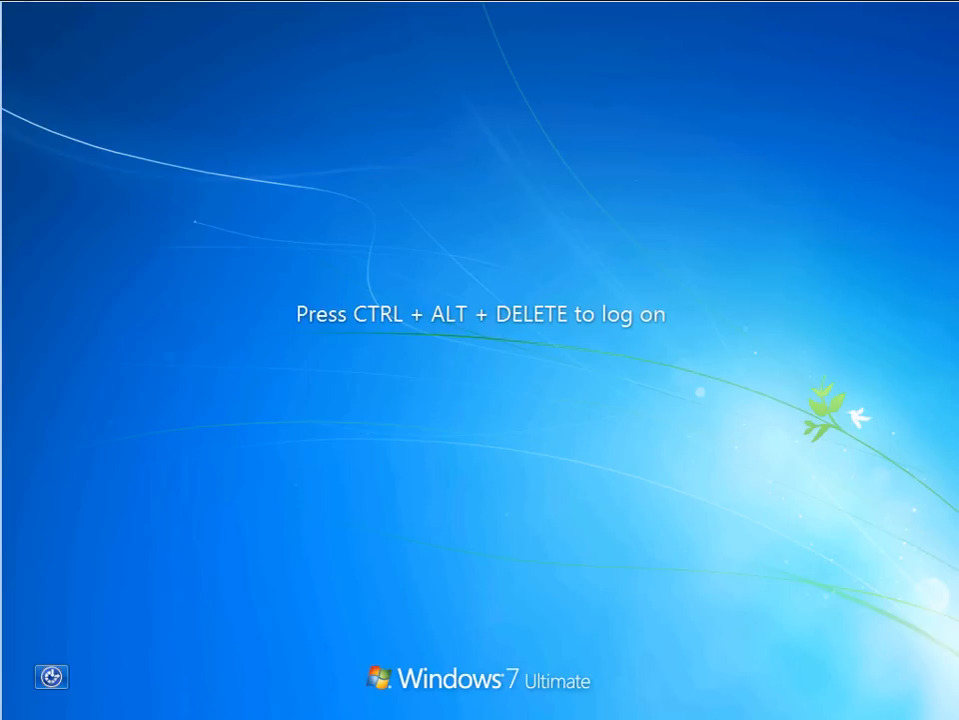
{"action": "left_click", "coordinate": [66, 6]}
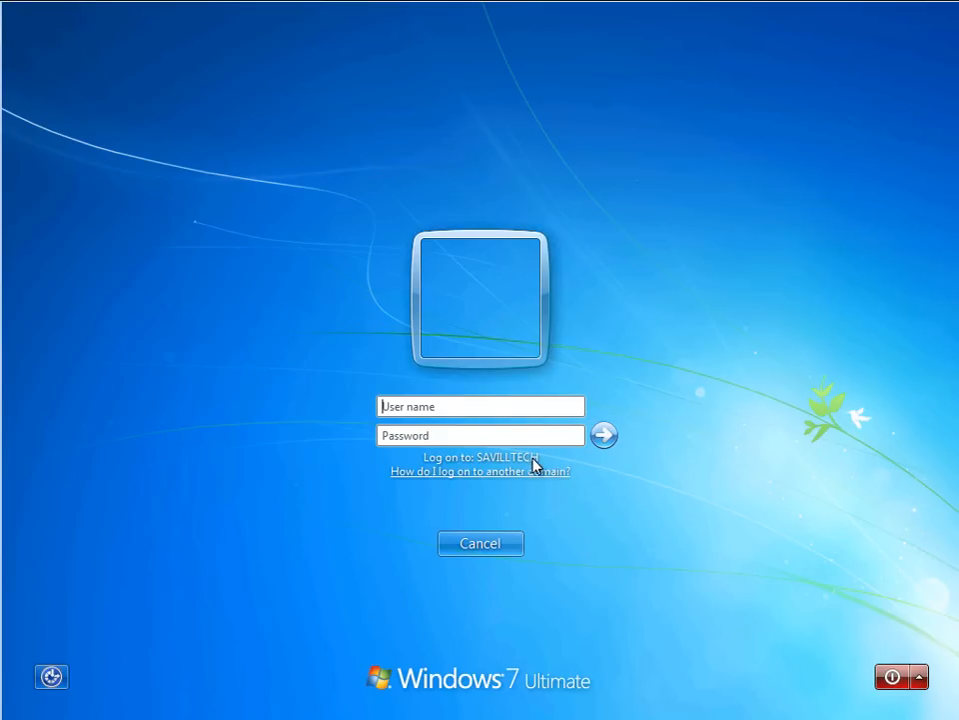